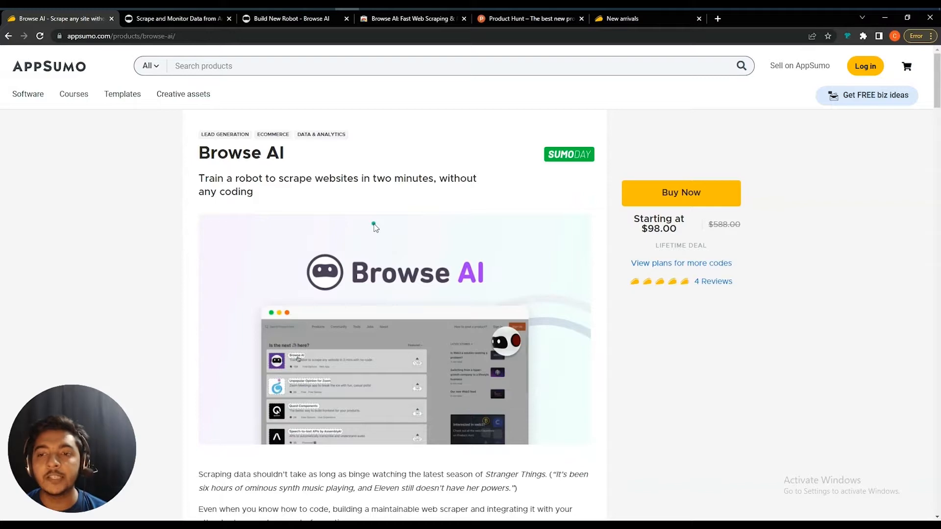
Read the product summary describing Browse AI as no-code web automation software on its AppSumo deal page.
scroll(374, 225, "down", 10)
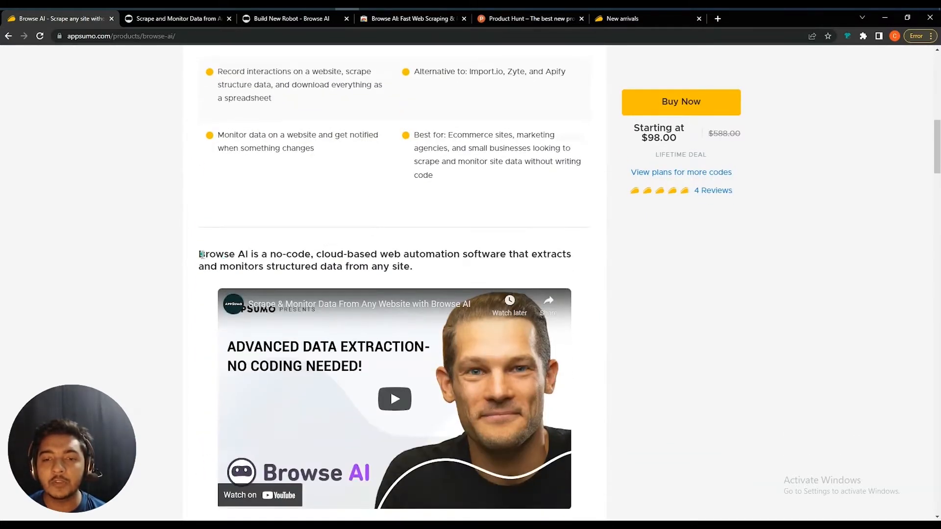
left_click_drag(202, 254, 424, 272)
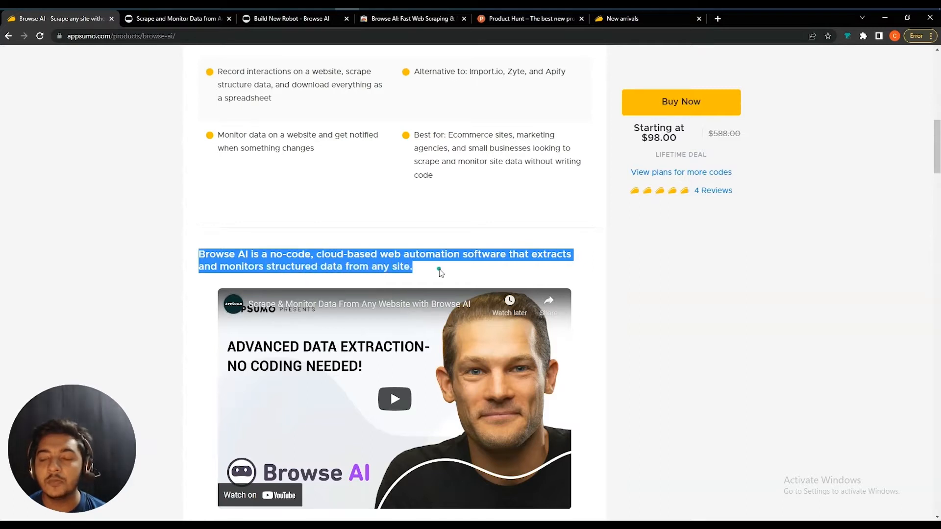
left_click(481, 256)
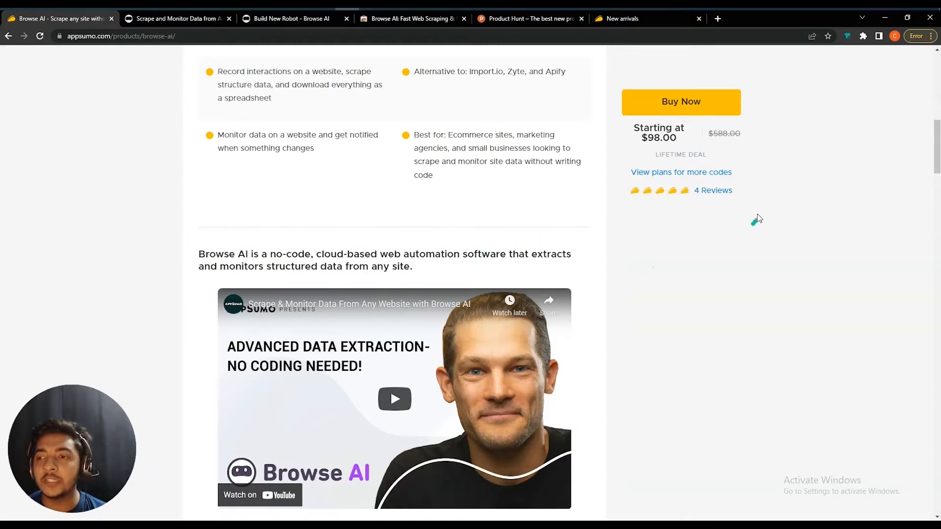
Review the deal terms, founder's message and customer reviews, including the pros and cons in the "I am loving this cute robot" review.
scroll(729, 289, "down", 15)
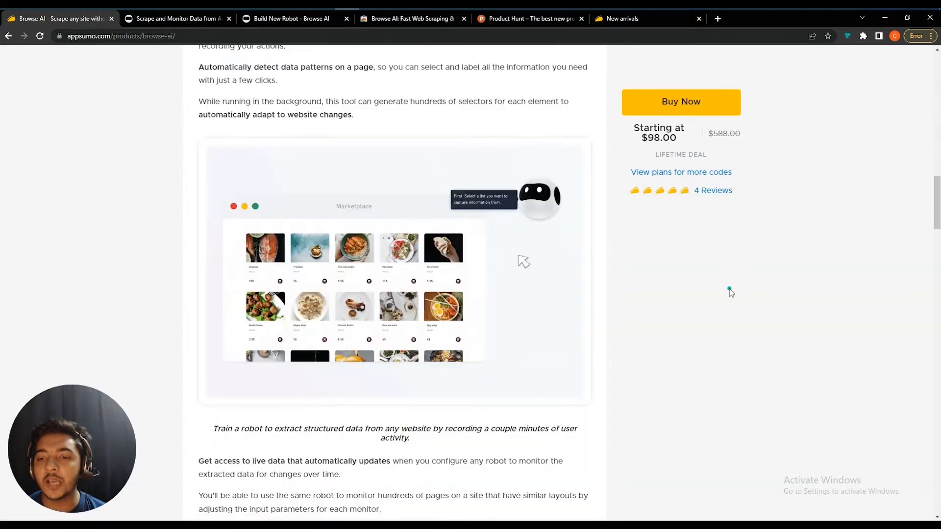
scroll(729, 289, "down", 20)
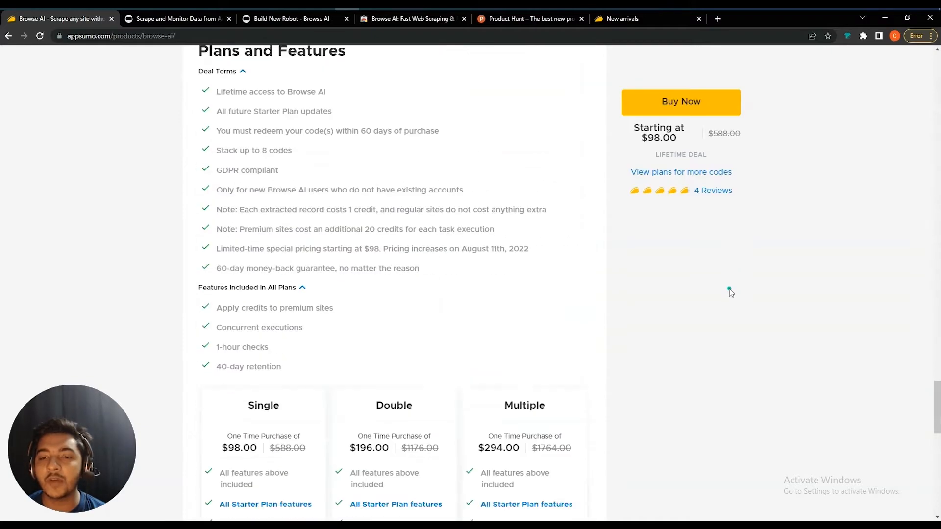
scroll(729, 289, "down", 10)
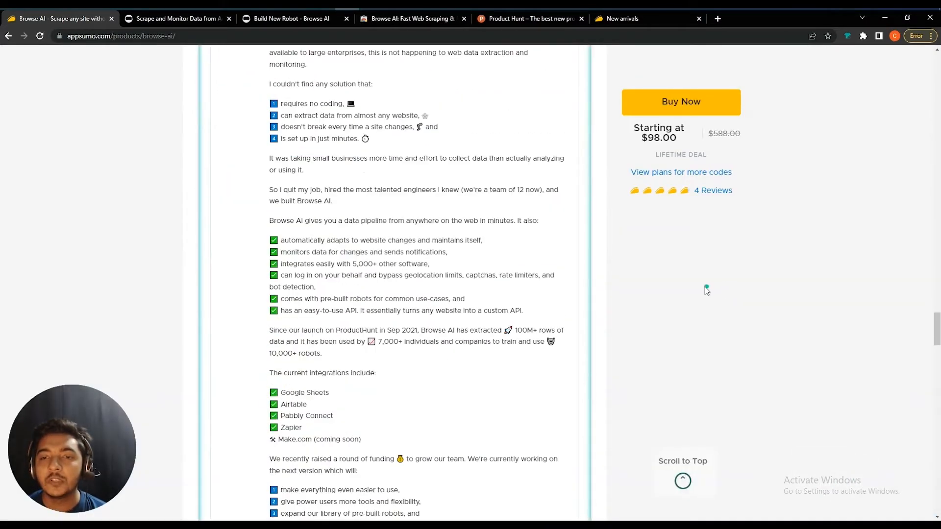
scroll(706, 290, "down", 15)
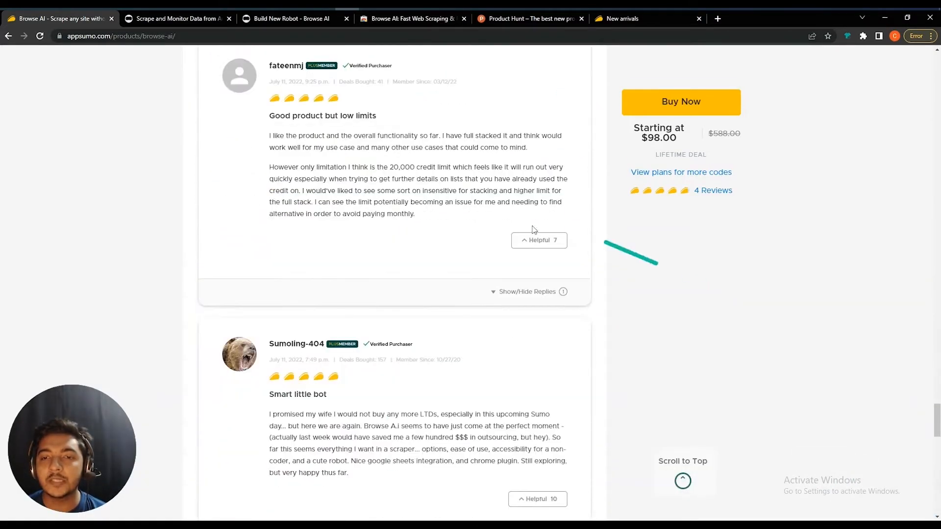
scroll(317, 271, "down", 15)
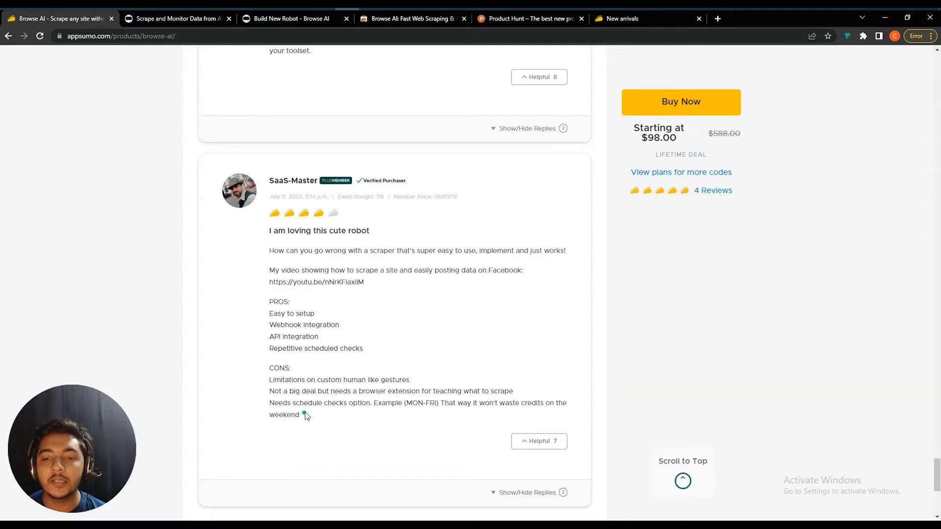
left_click_drag(305, 415, 275, 308)
left_click(315, 348)
Set the Multiple plan in the Browse AI deal's pricing section to 8 codes.
scroll(315, 350, "up", 20)
scroll(314, 352, "up", 20)
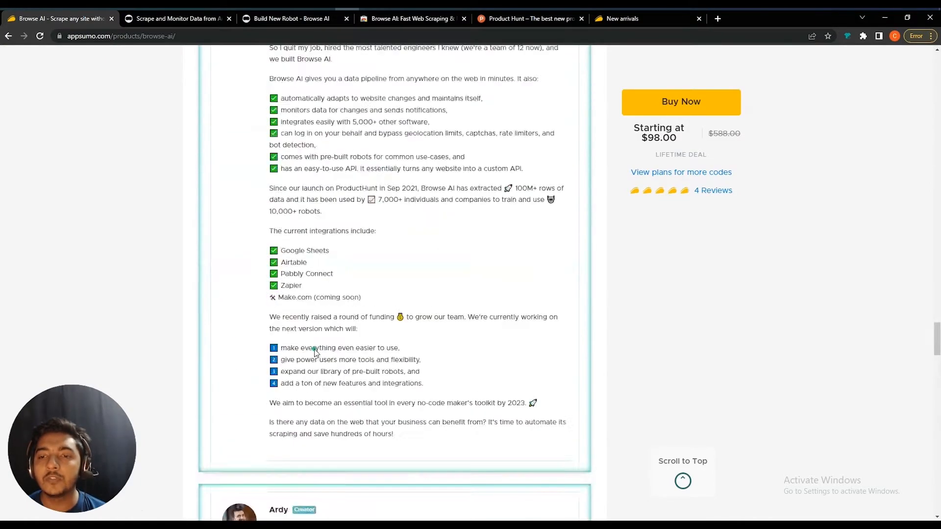
scroll(314, 352, "down", 2)
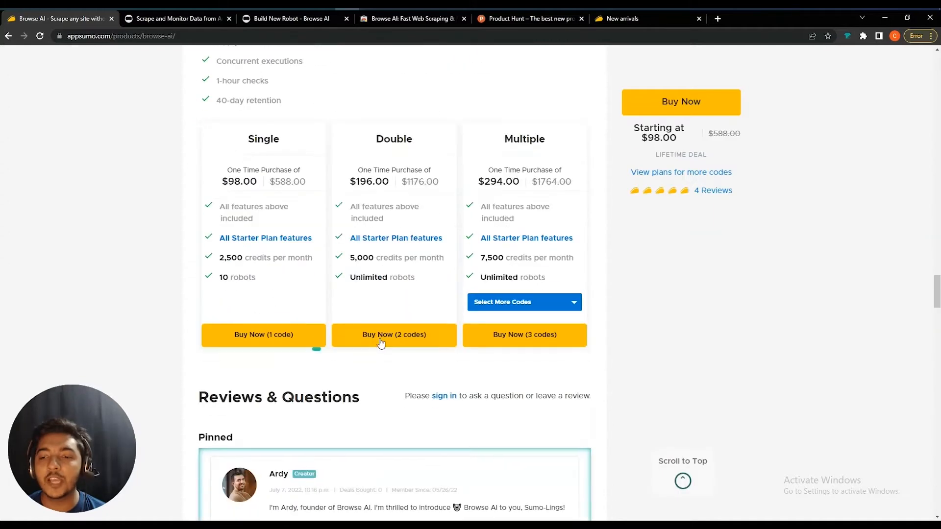
left_click(520, 309)
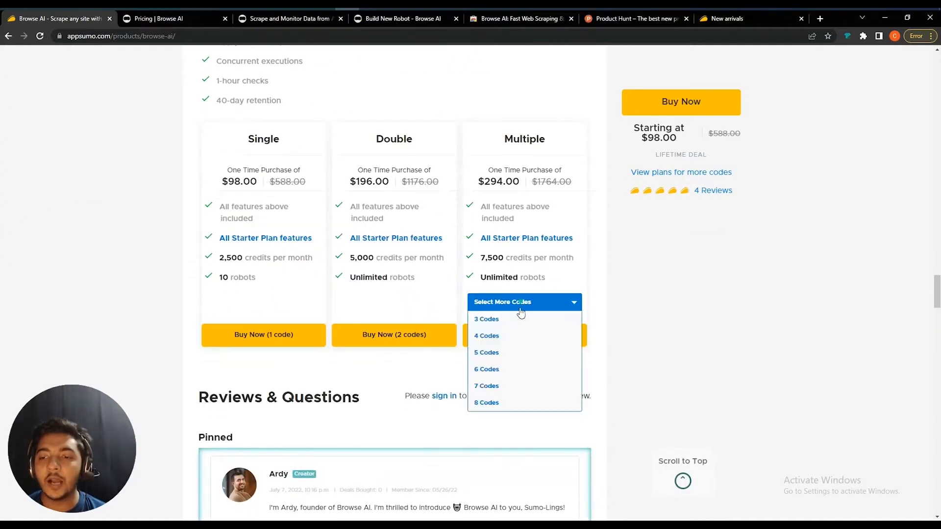
left_click(493, 402)
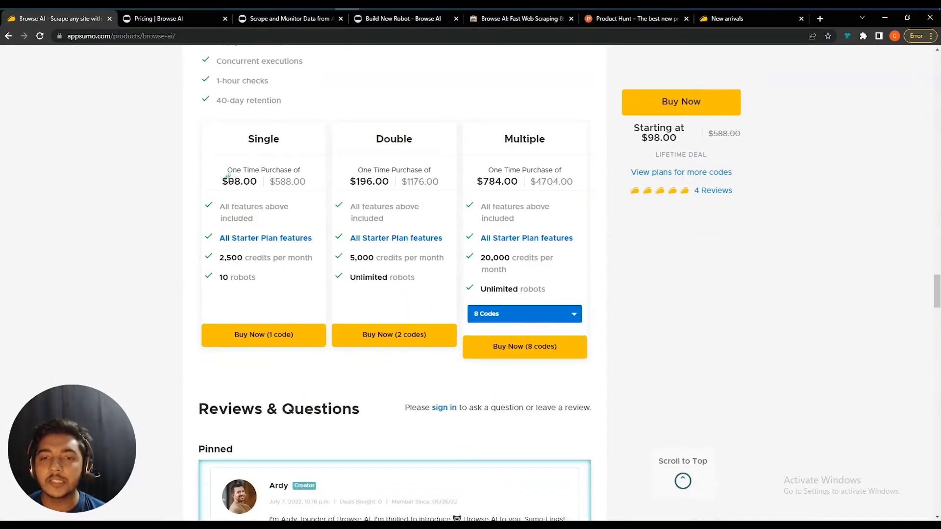
Examine the Single plan's price, monthly credits and robot limit, and the Double plan's robot limit and monthly credits.
left_click_drag(223, 181, 264, 183)
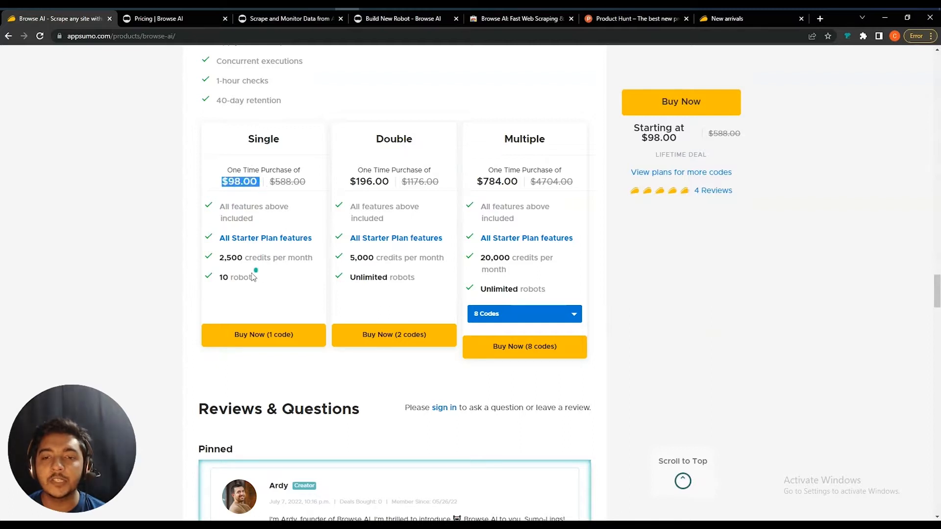
left_click(221, 261)
left_click_drag(221, 259, 308, 259)
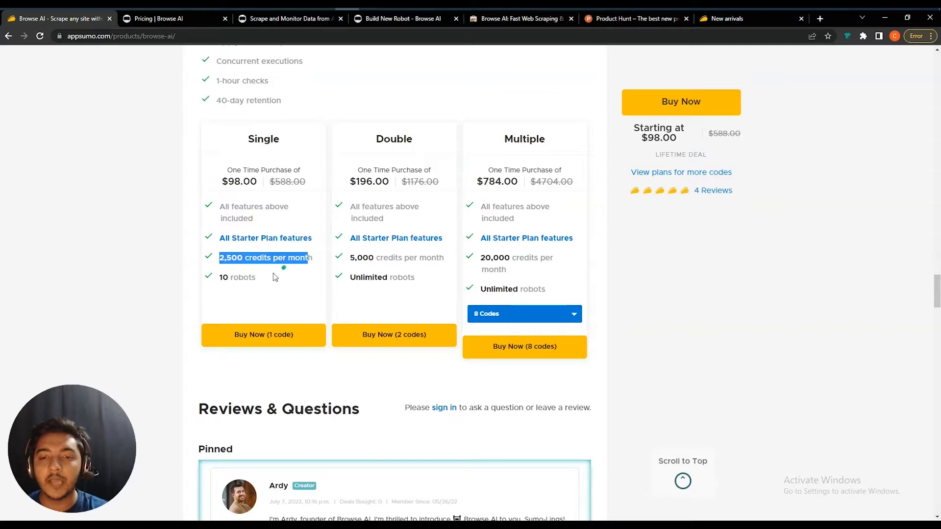
triple_click(260, 278)
double_click(367, 279)
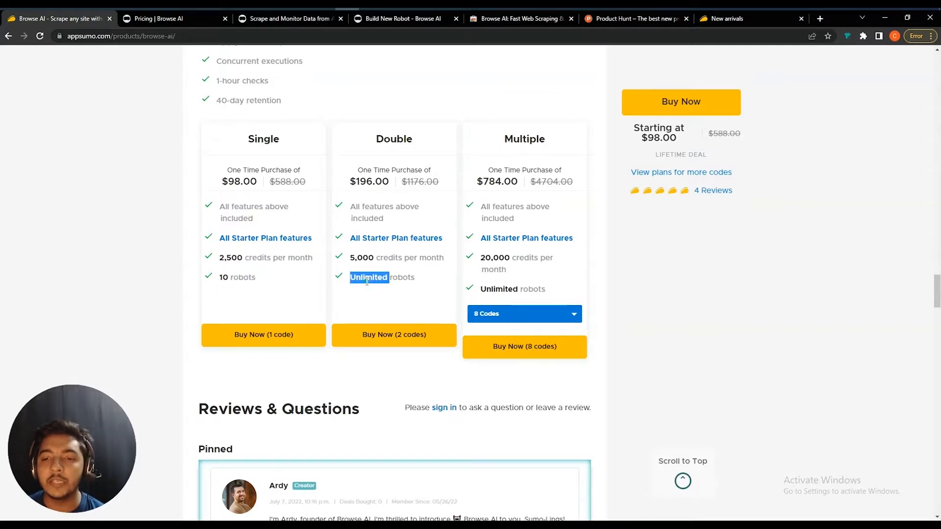
triple_click(367, 280)
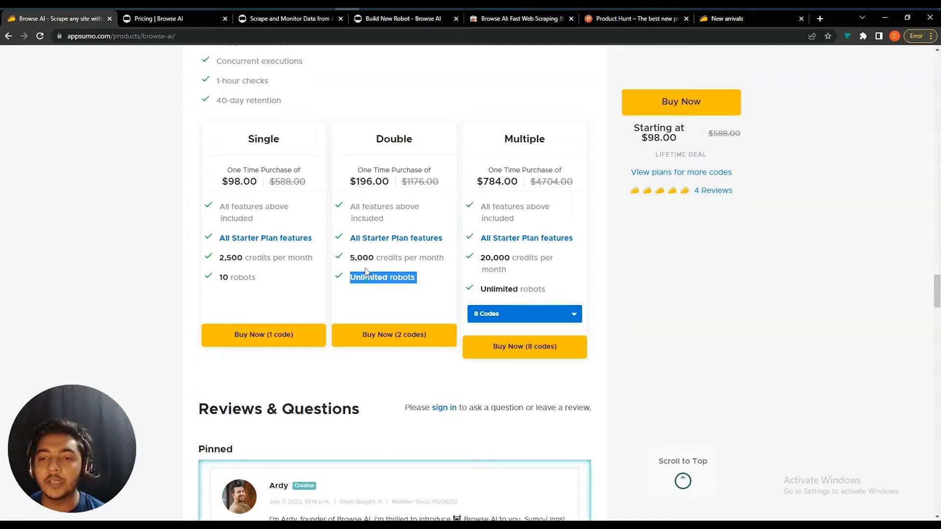
left_click_drag(349, 259, 438, 260)
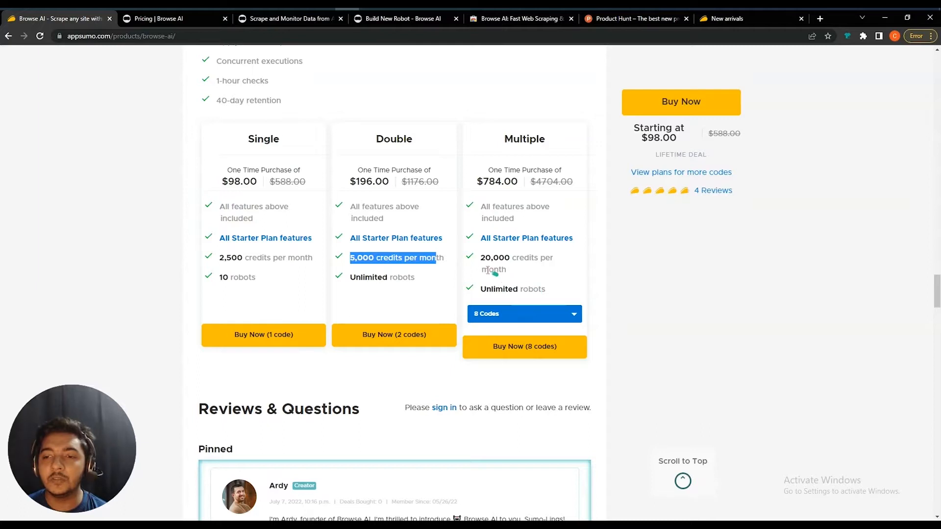
Check the Multiple plan's available code quantities and its one-time price for 8 codes, and return to the deal page's beginning.
left_click(499, 313)
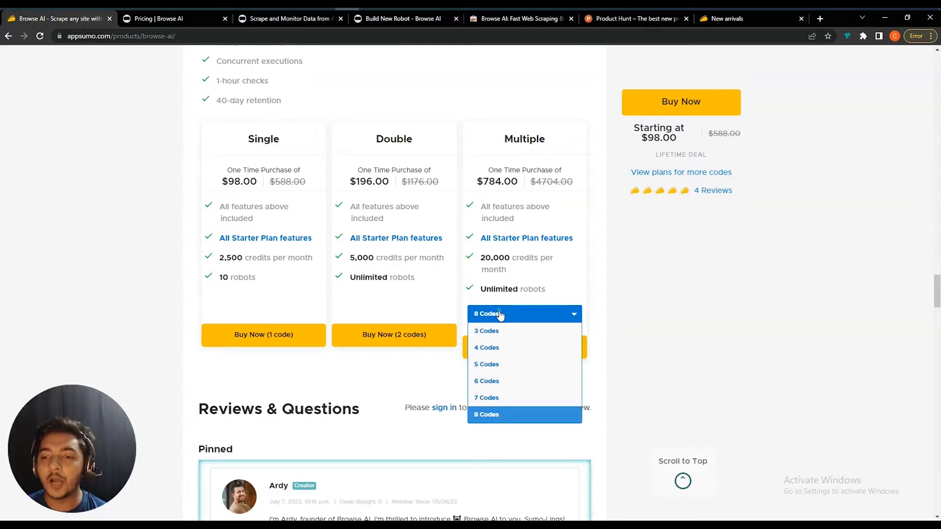
left_click(687, 354)
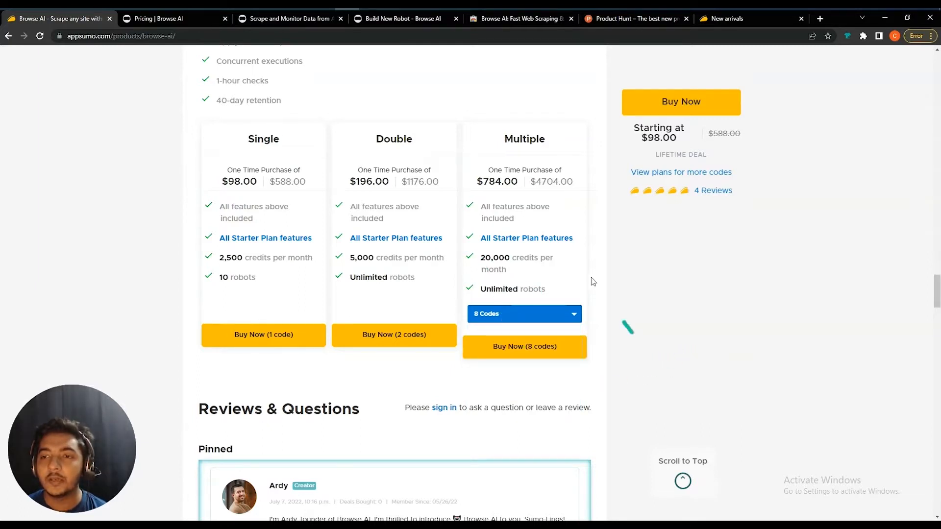
left_click_drag(485, 180, 524, 186)
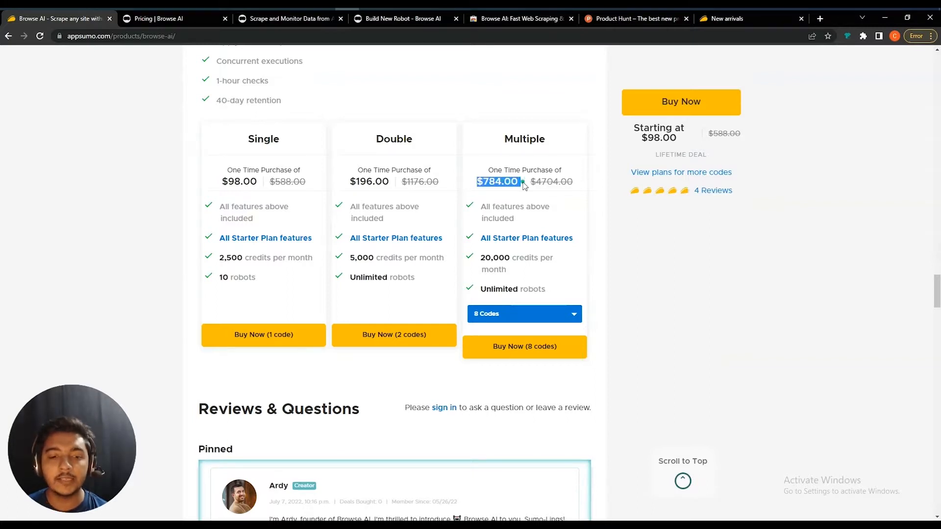
left_click(492, 182)
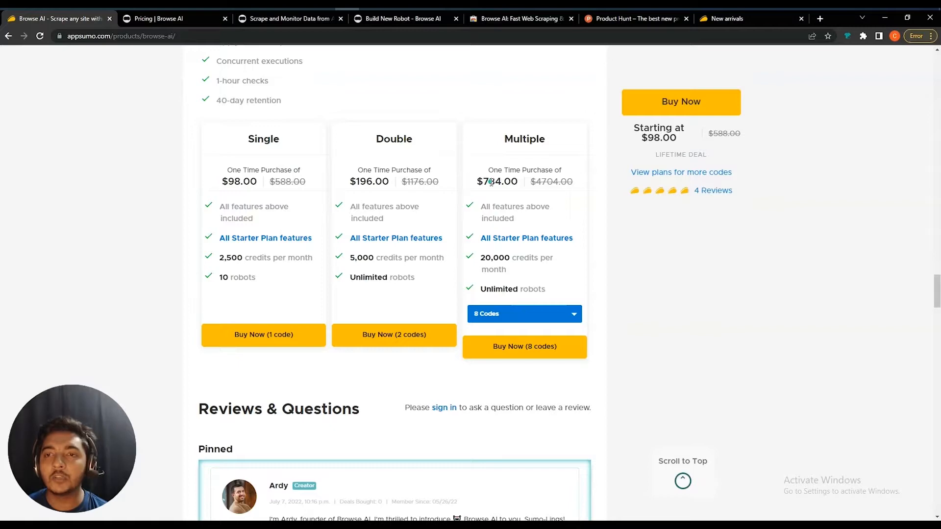
scroll(343, 347, "up", 15)
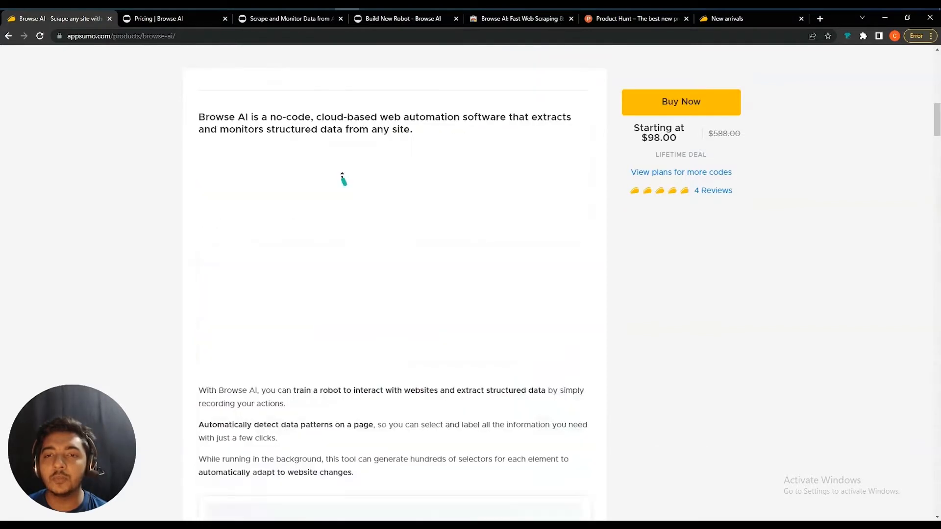
scroll(343, 180, "up", 5)
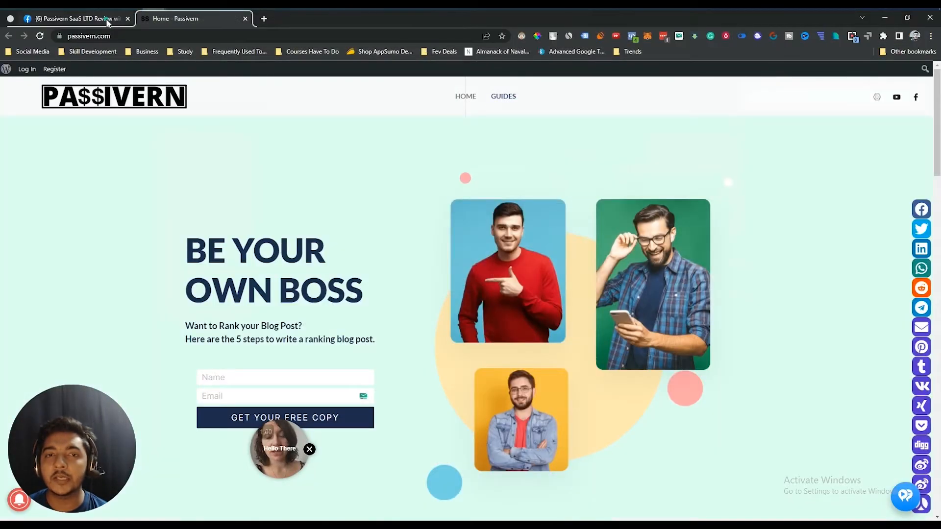
Look through the posts in the Passivern SaaS LTD Review with Giveaway Facebook group.
left_click(108, 20)
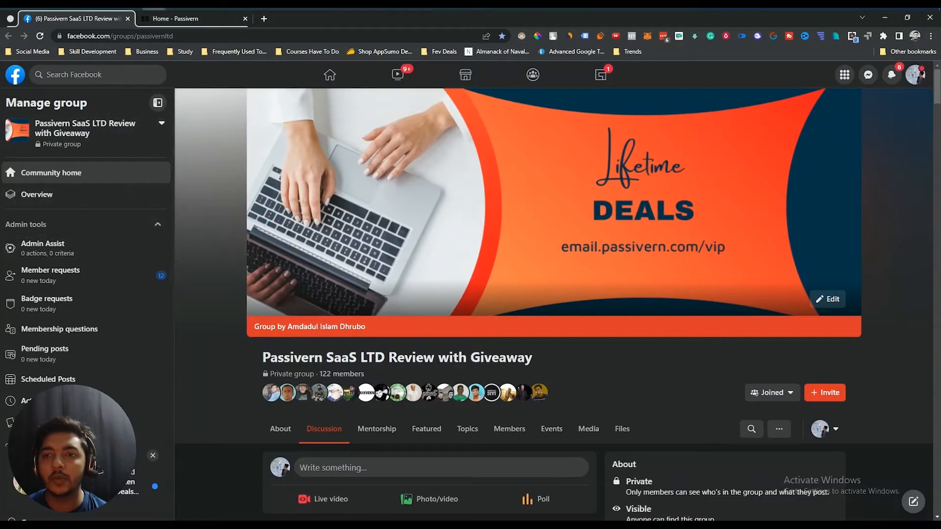
scroll(235, 391, "down", 10)
scroll(234, 391, "down", 15)
scroll(235, 391, "down", 15)
scroll(234, 396, "down", 15)
scroll(234, 396, "down", 15)
scroll(235, 392, "down", 6)
middle_click(235, 393)
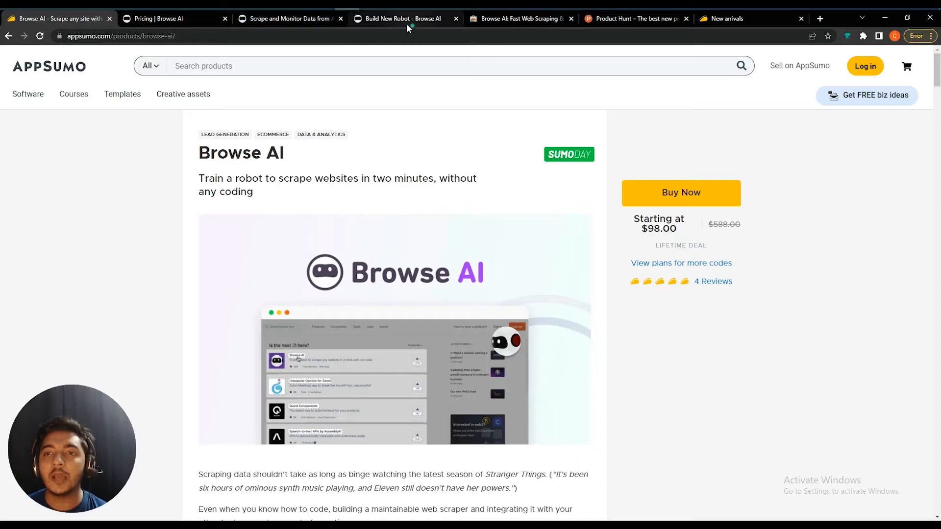
Start building a new Extract Structured Data robot in the Browse AI dashboard and bring up its Origin URL form.
left_click(403, 20)
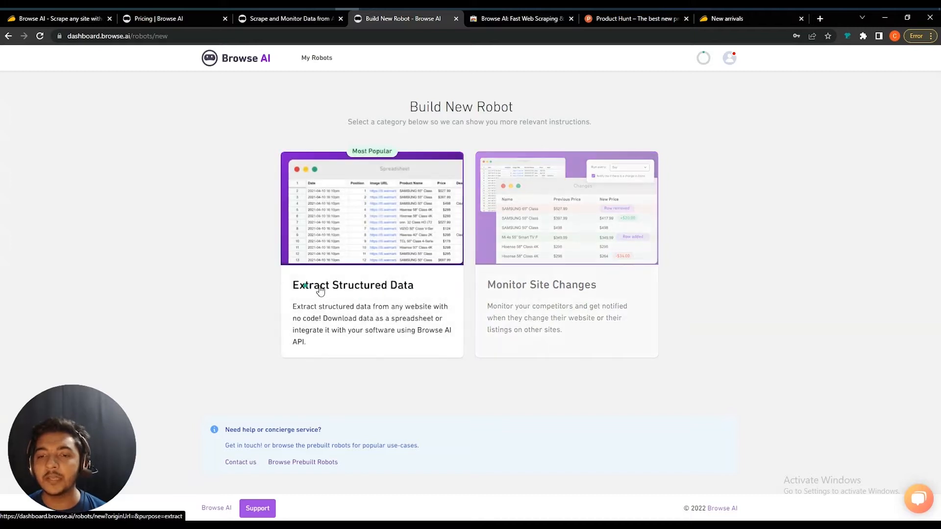
left_click(354, 289)
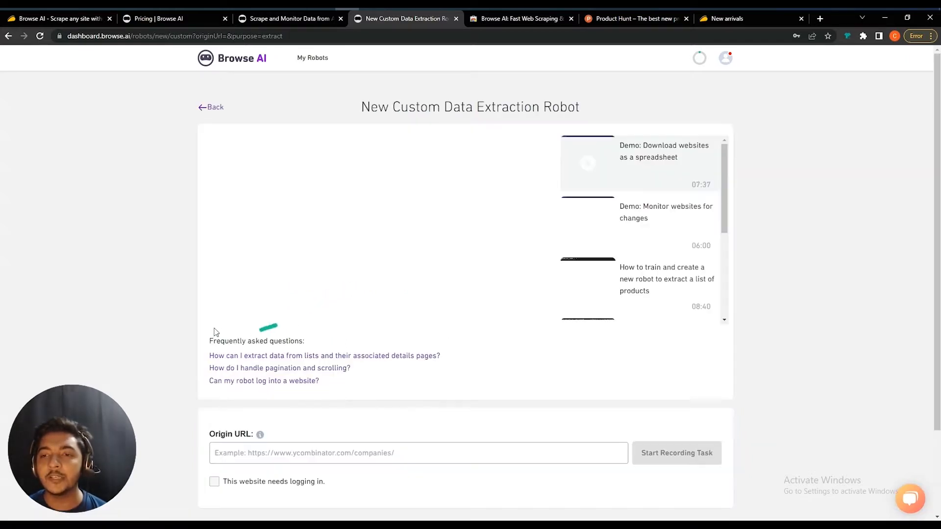
scroll(548, 313, "down", 2)
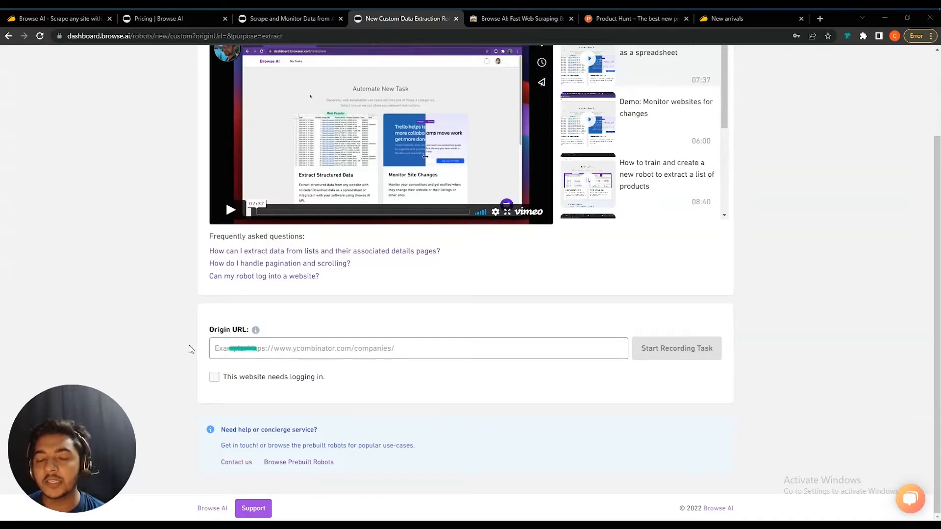
Add the Browse AI: Fast Web Scraping & Monitoring extension to Chrome from the Chrome Web Store.
left_click(531, 19)
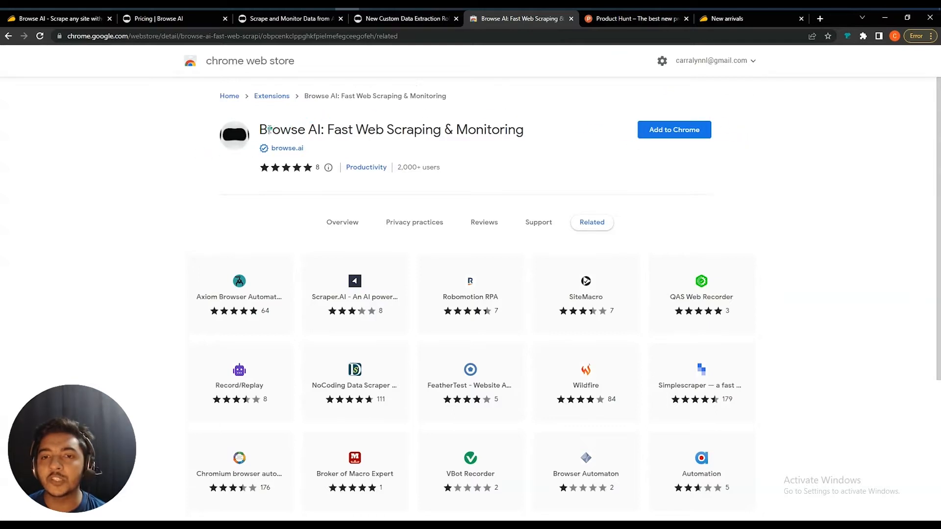
left_click_drag(272, 130, 608, 129)
left_click(608, 129)
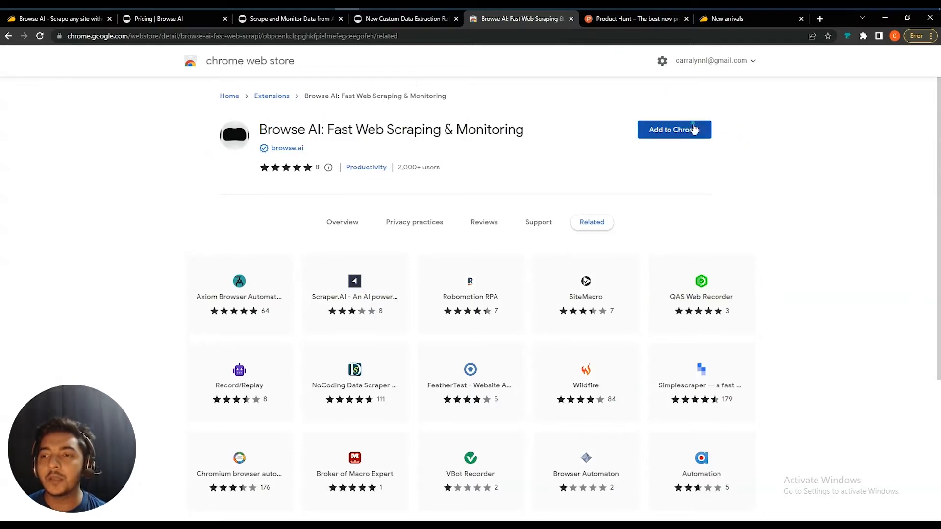
left_click(691, 129)
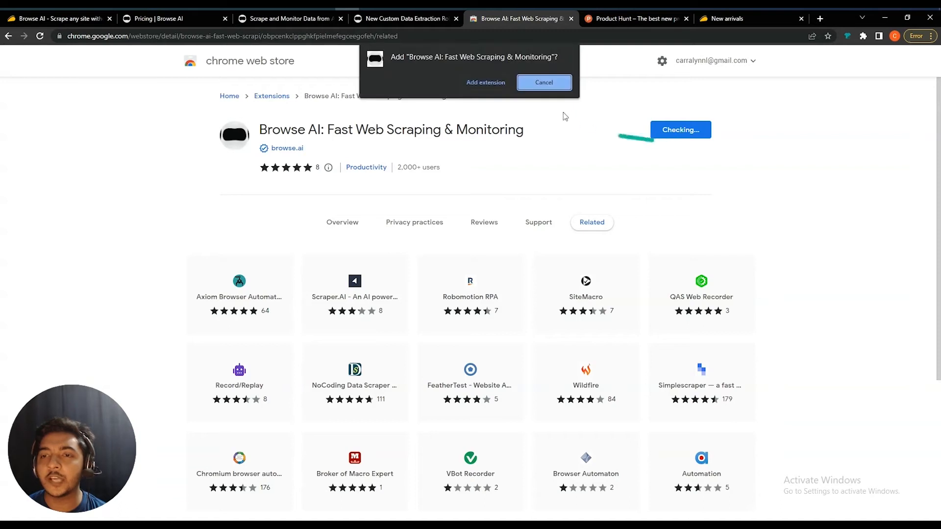
left_click(486, 81)
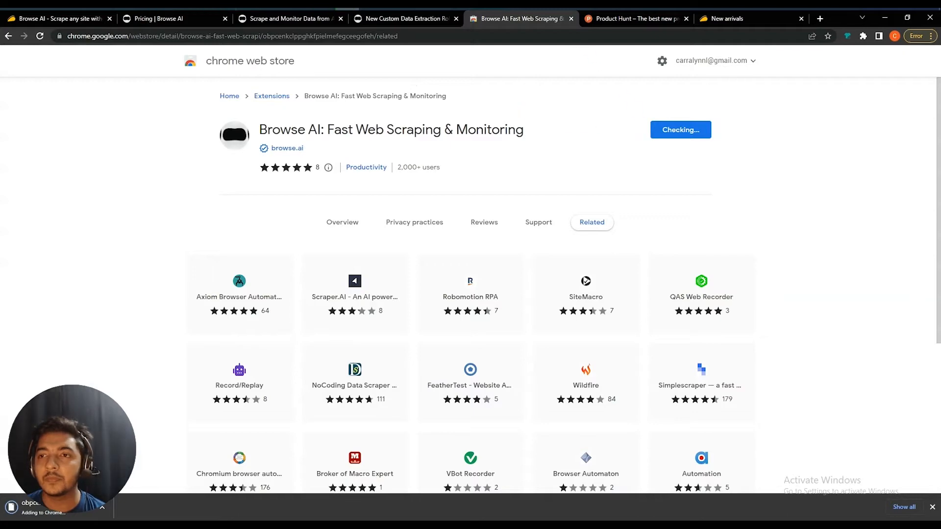
Return to the custom data extraction robot's form and activate its Origin URL field.
left_click(549, 19)
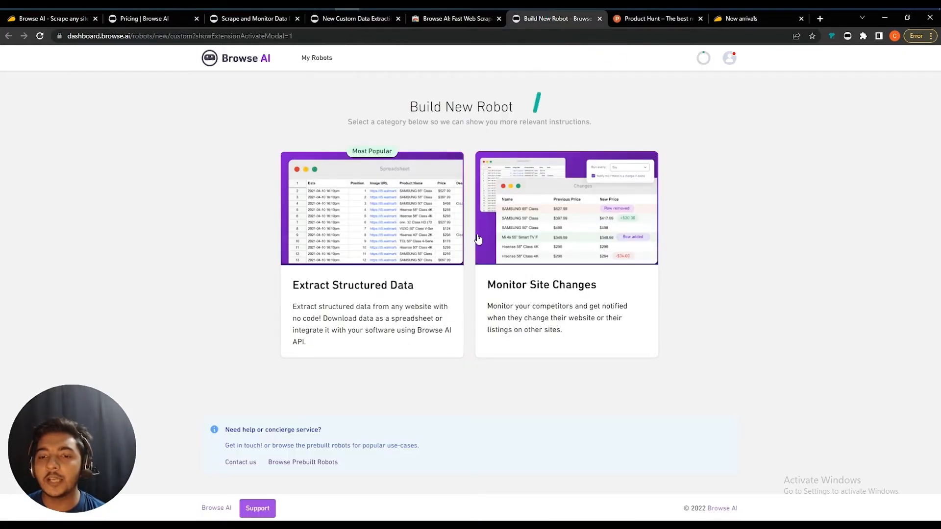
left_click(349, 18)
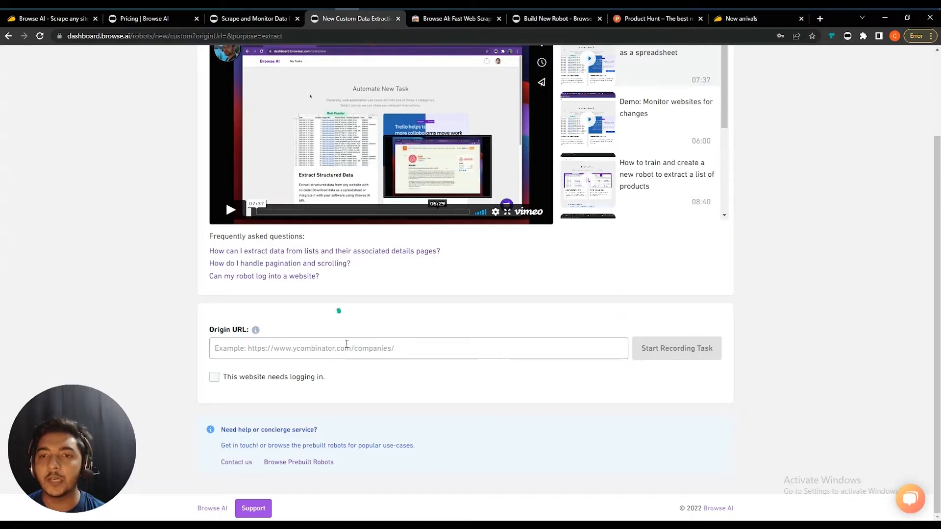
left_click(251, 348)
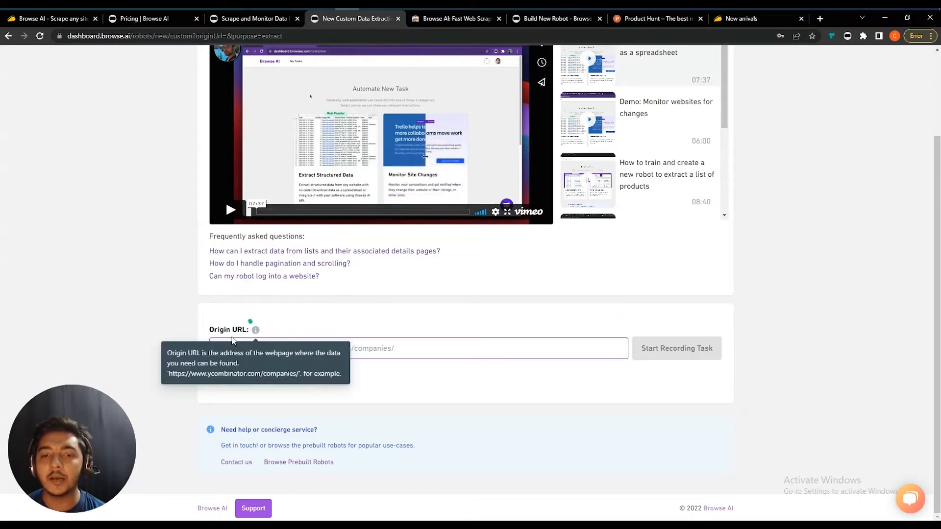
left_click(641, 18)
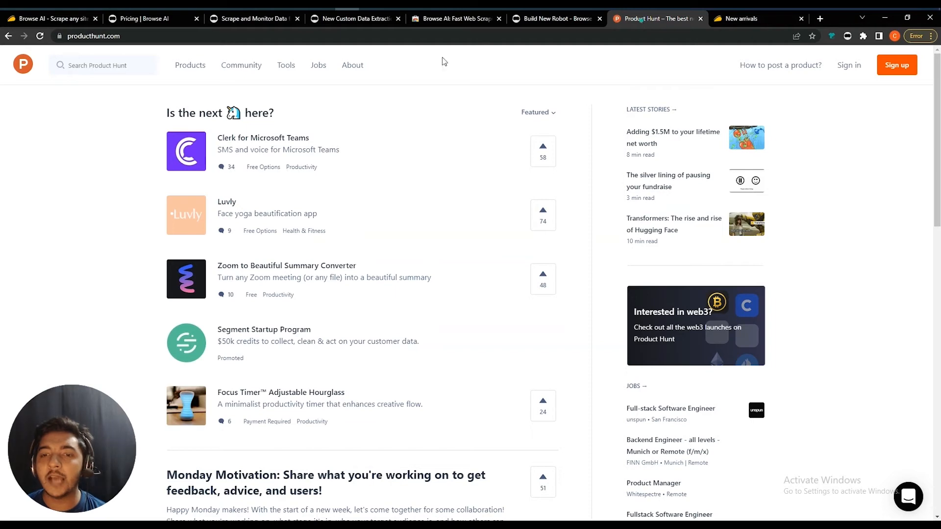
scroll(467, 319, "down", 6)
scroll(467, 319, "down", 7)
scroll(467, 319, "up", 15)
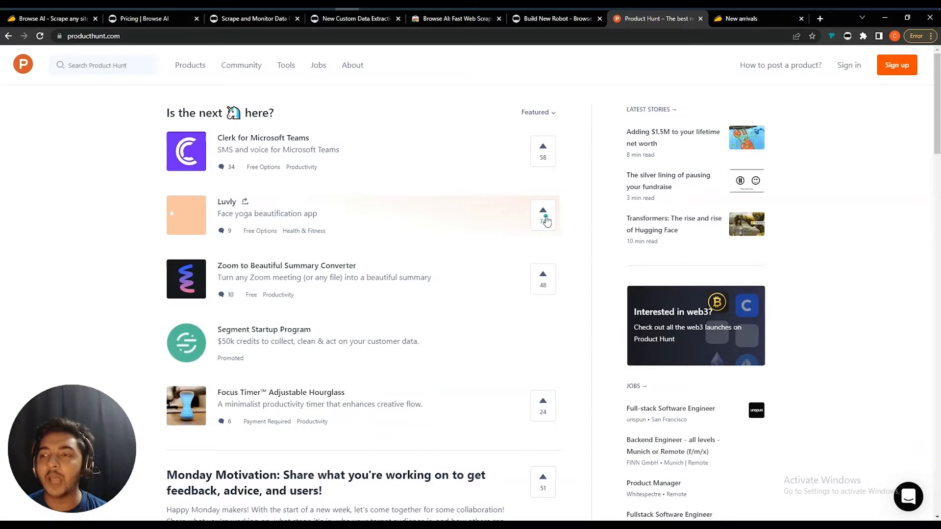
right_click(103, 36)
key("ctrl+c")
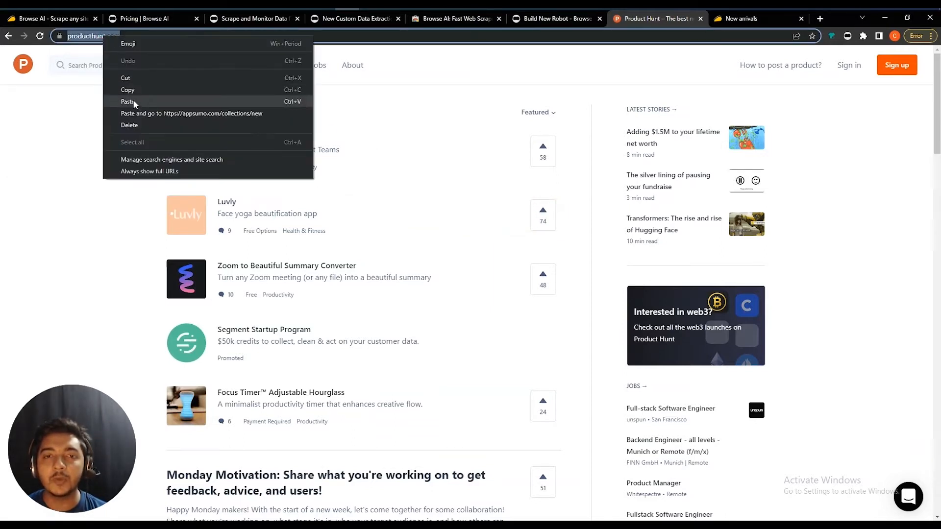
left_click(76, 133)
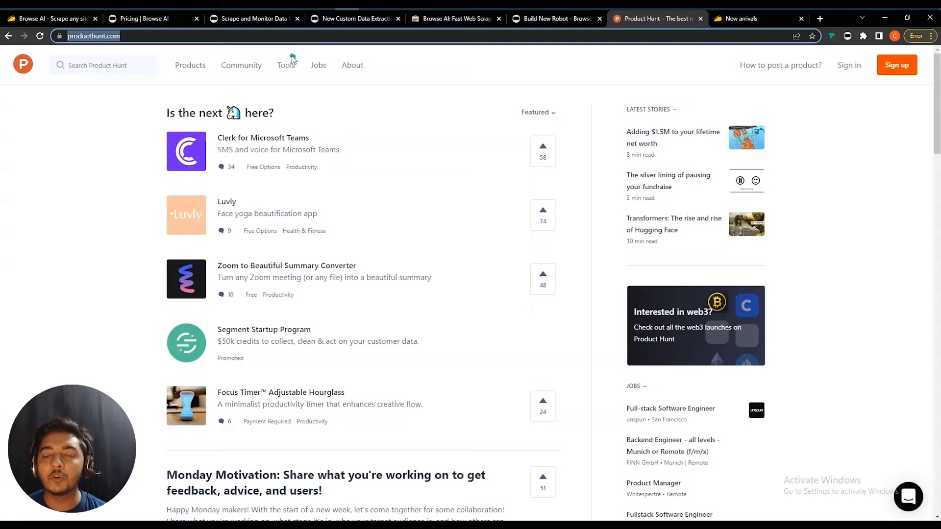
left_click(285, 19)
left_click(331, 21)
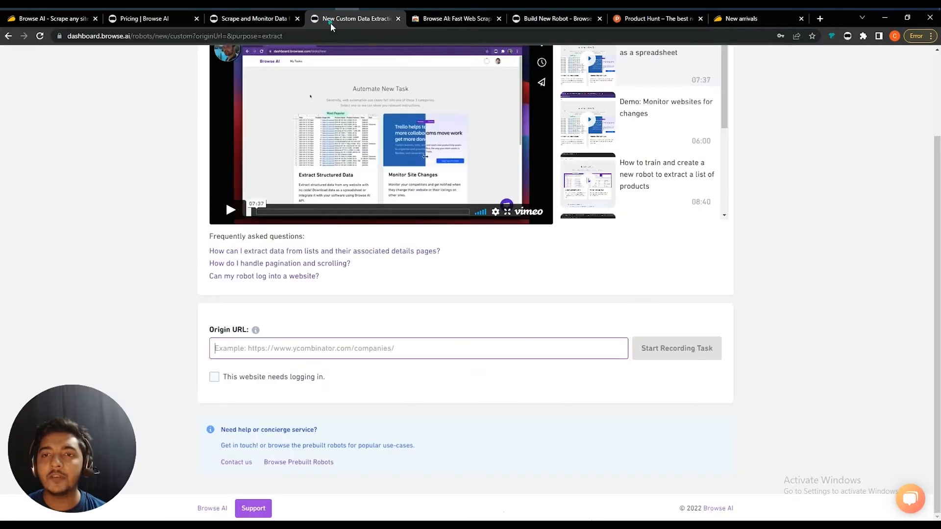
key("ctrl+v")
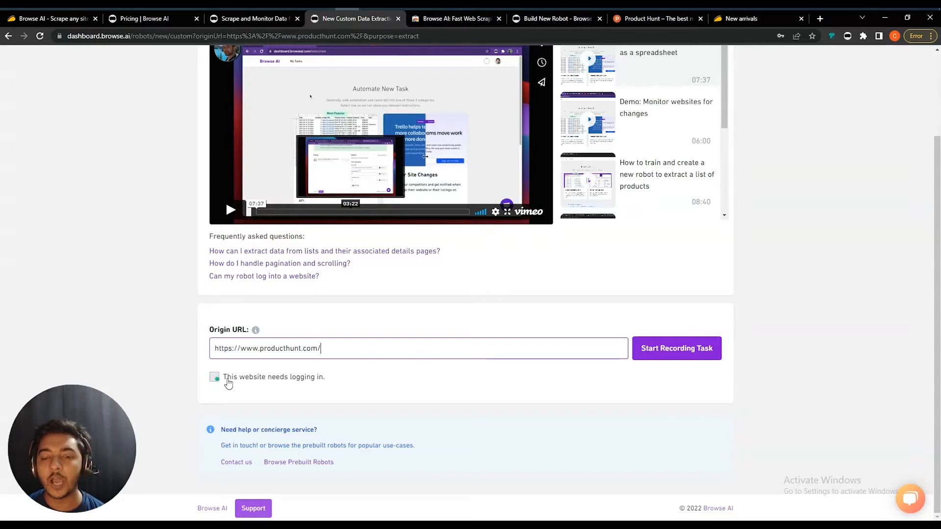
Start the recording task and grant the Browse AI extension permission to read and change data on all websites.
left_click(677, 356)
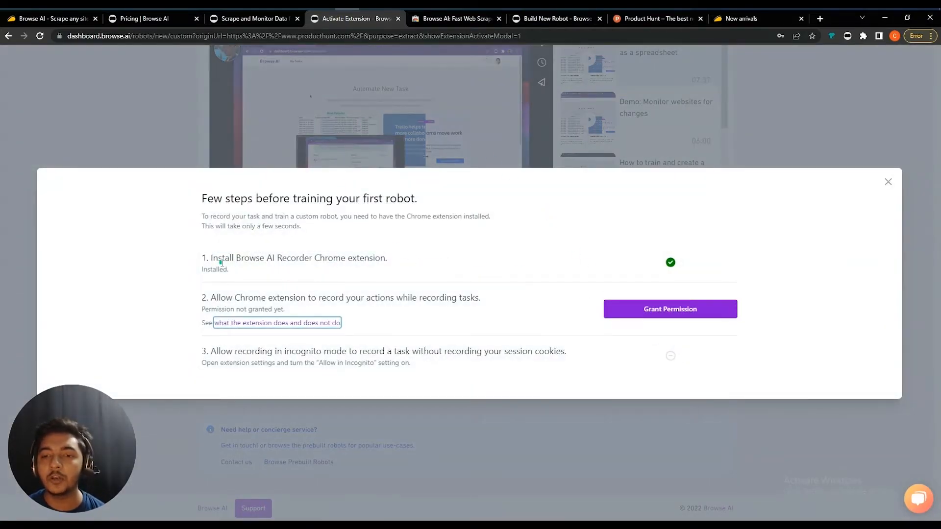
left_click(670, 310)
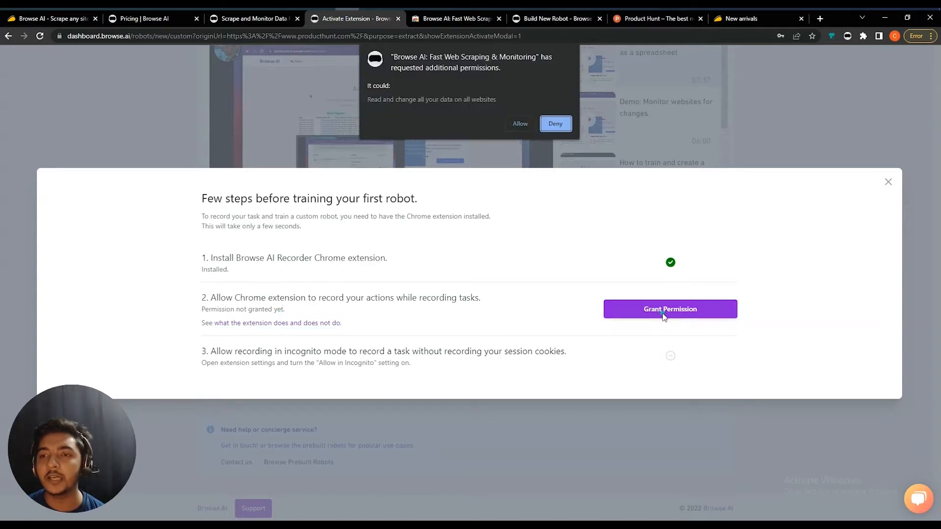
left_click(519, 124)
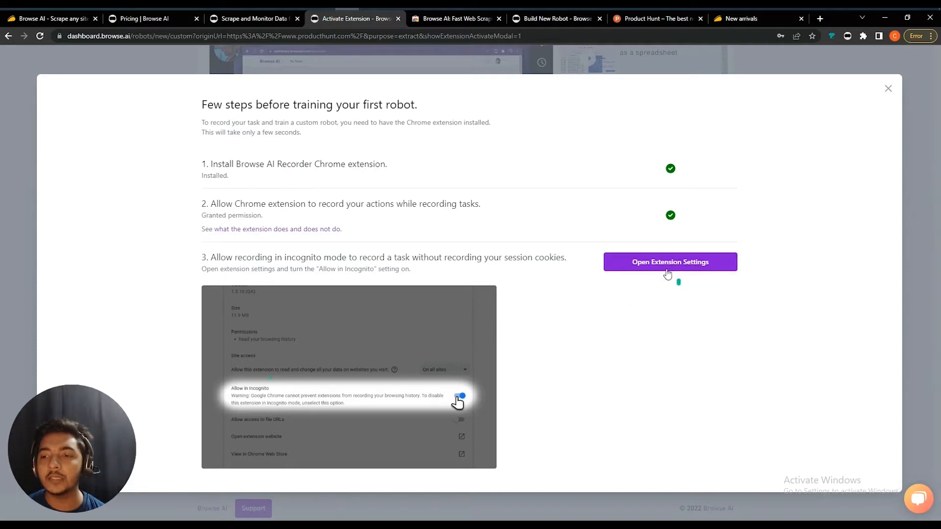
Allow the Browse AI extension to run in Incognito mode and close its settings.
left_click(644, 265)
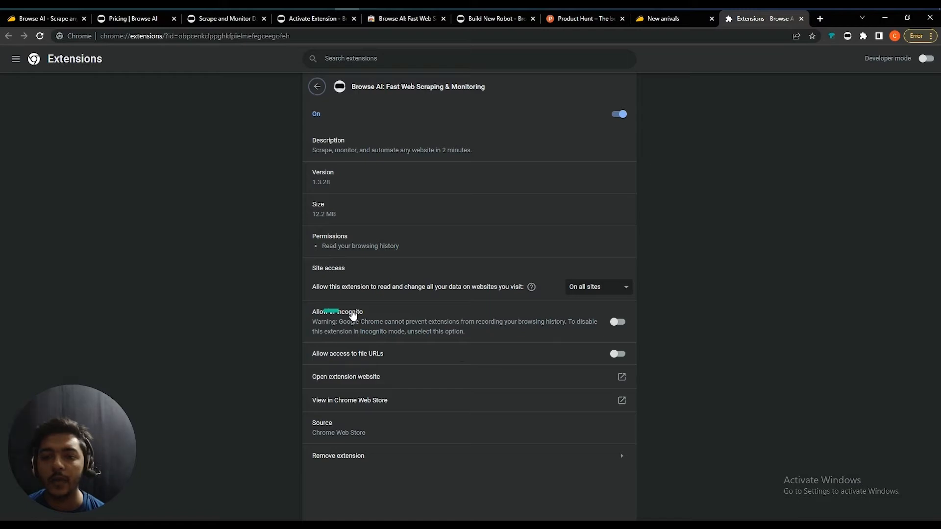
left_click(615, 322)
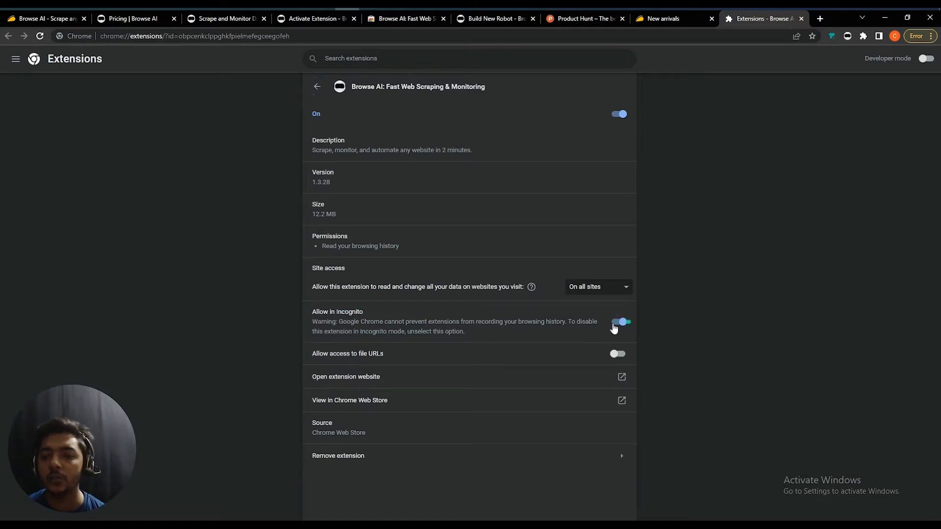
left_click(801, 18)
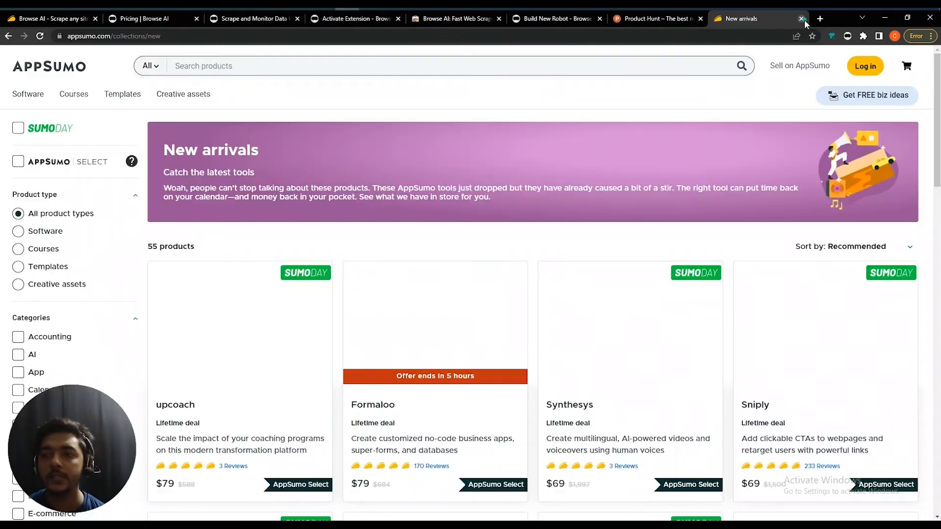
Return to the robot's form and start recording the task on the Product Hunt homepage.
left_click(560, 17)
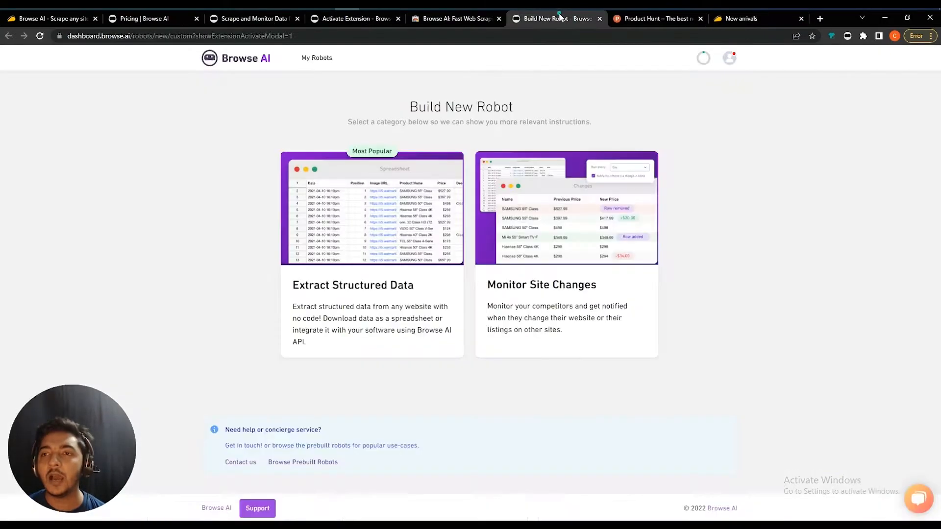
left_click(450, 18)
left_click(379, 19)
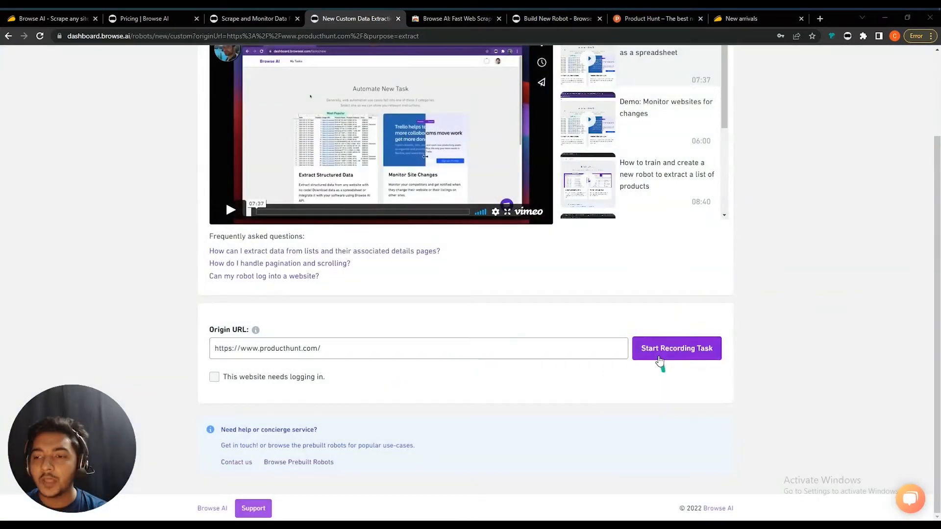
left_click(658, 358)
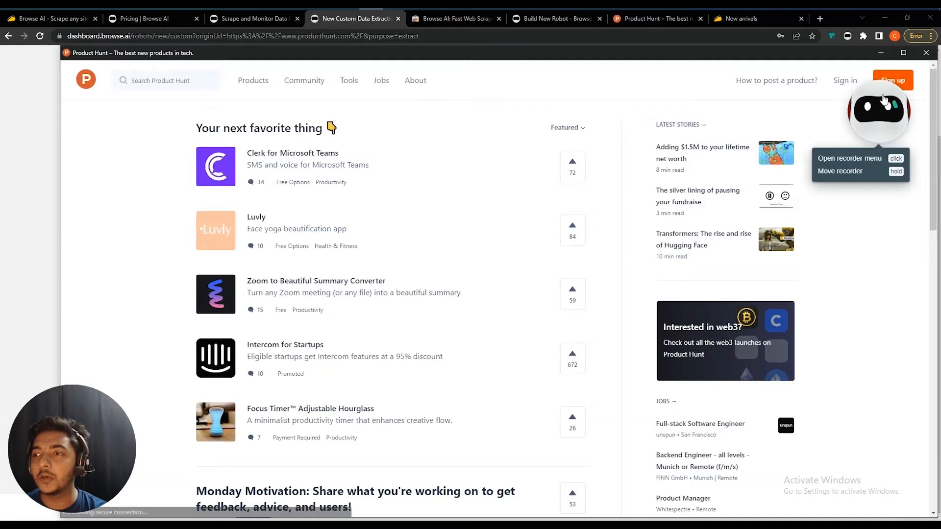
Review the recorder's capture options, start Capture List and select the list of featured products on Product Hunt.
left_click(868, 125)
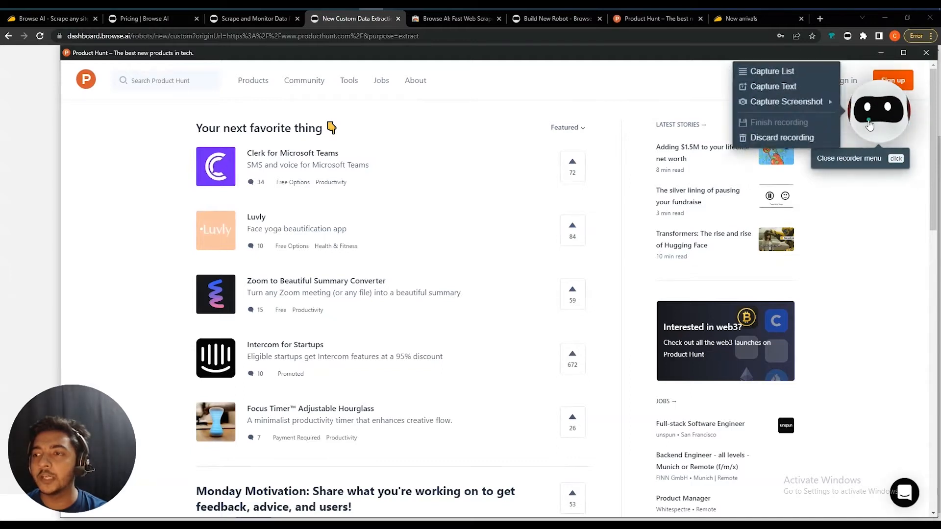
mouse_move(804, 76)
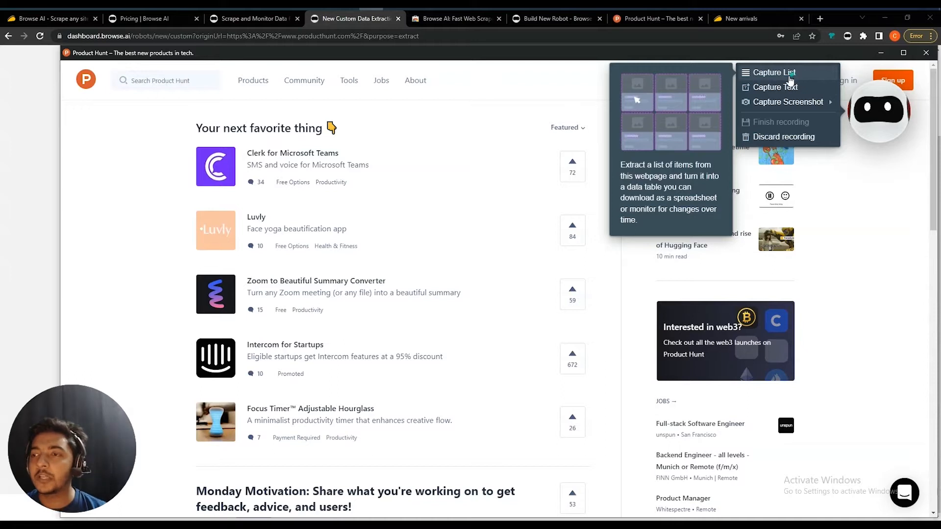
mouse_move(787, 90)
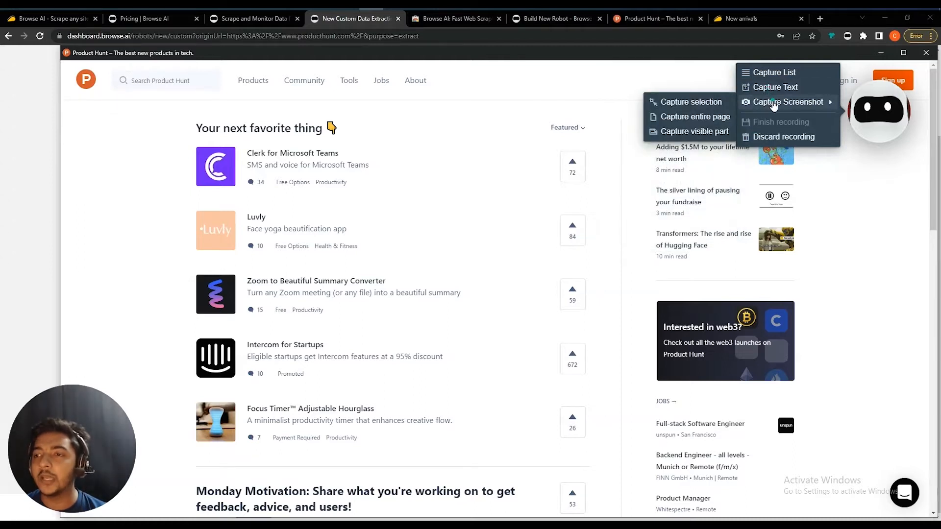
mouse_move(696, 101)
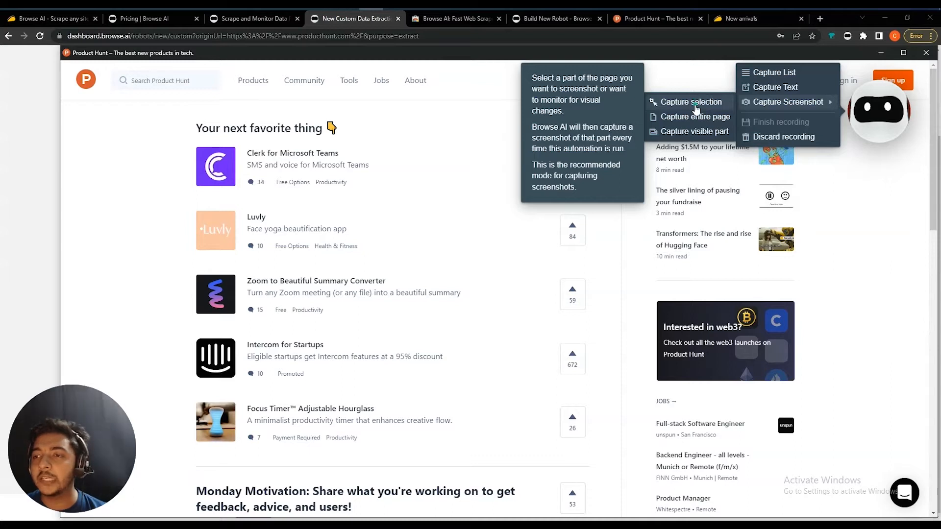
mouse_move(694, 117)
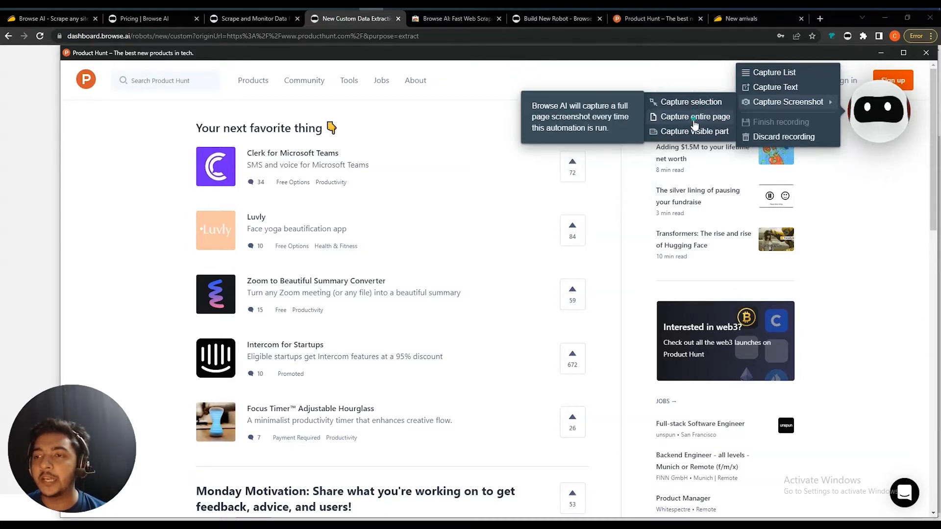
mouse_move(678, 132)
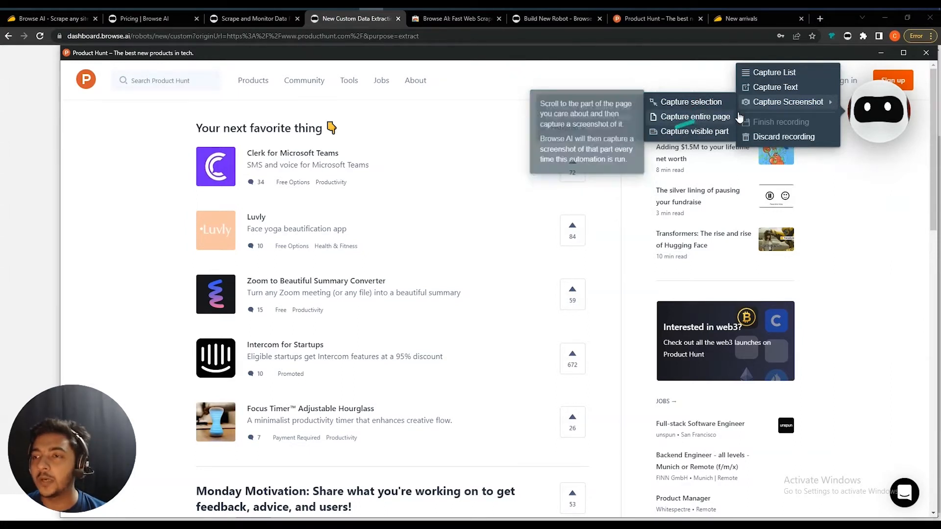
left_click(762, 73)
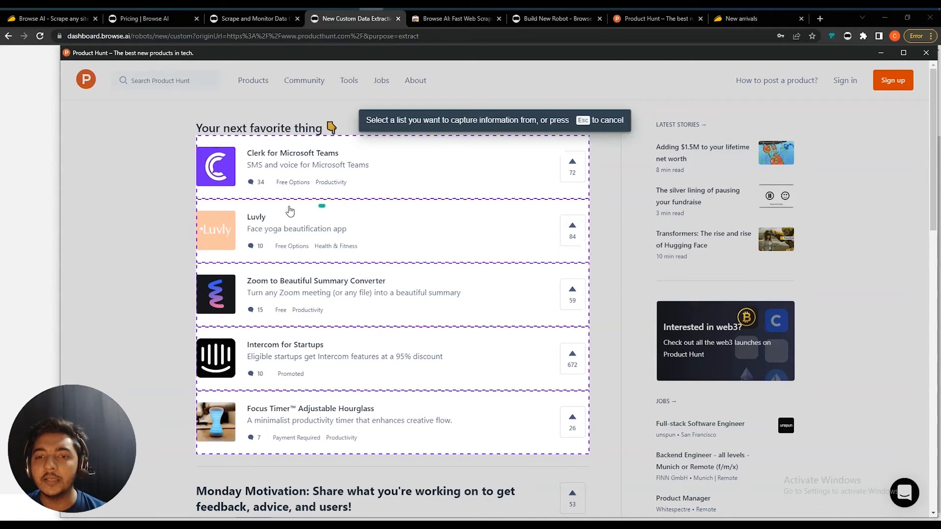
left_click(257, 219)
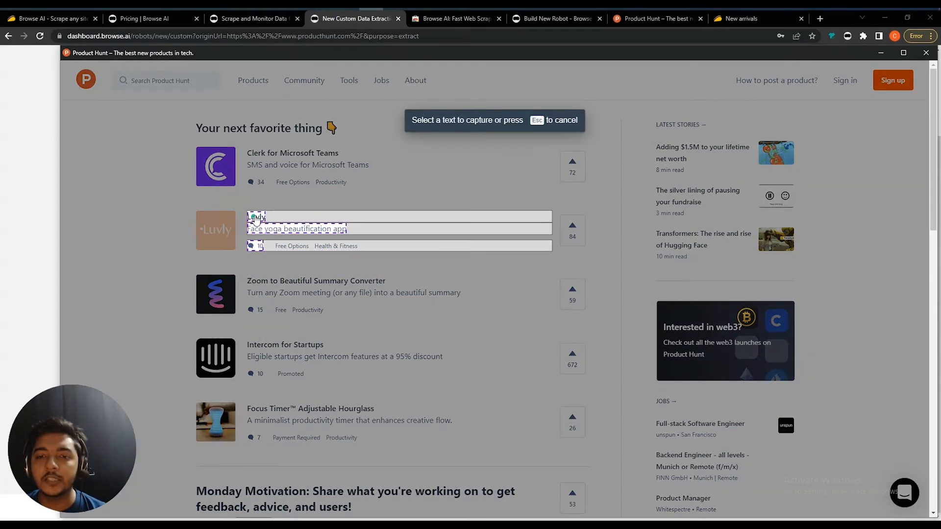
Mark the Luvly entry's link, tagline, Health & Fitness category and comment count for capture.
left_click(256, 219)
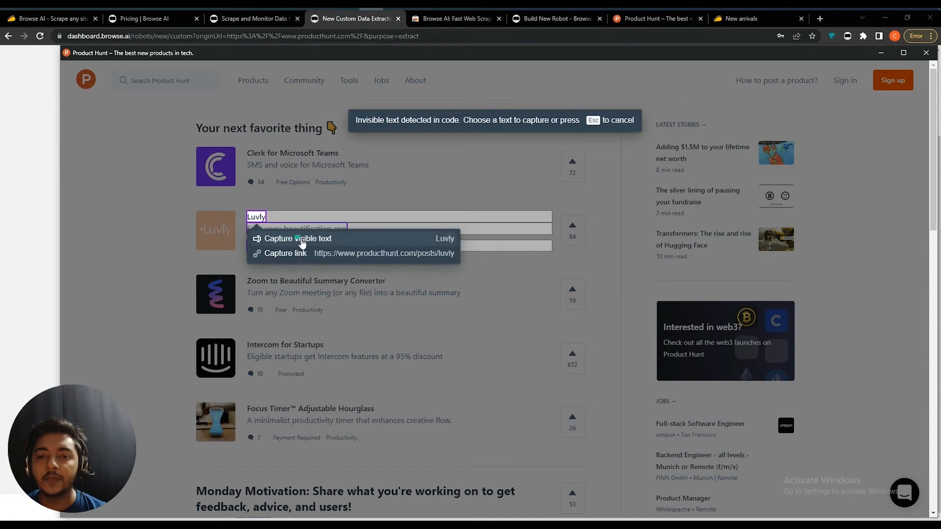
left_click(289, 253)
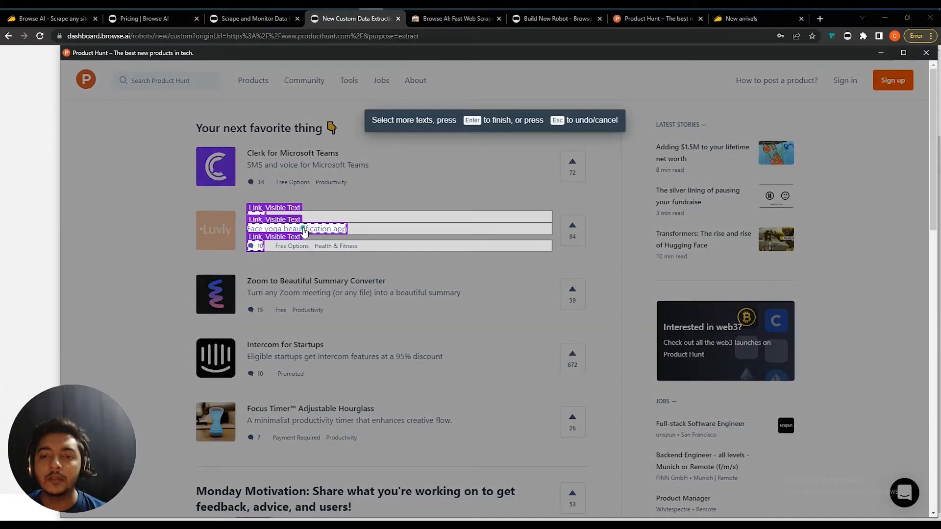
left_click(304, 228)
left_click(310, 248)
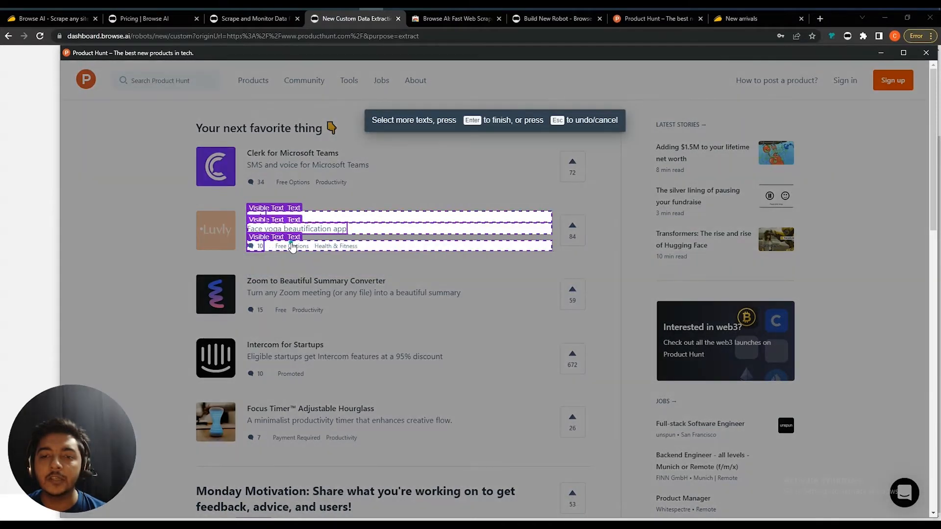
left_click(311, 247)
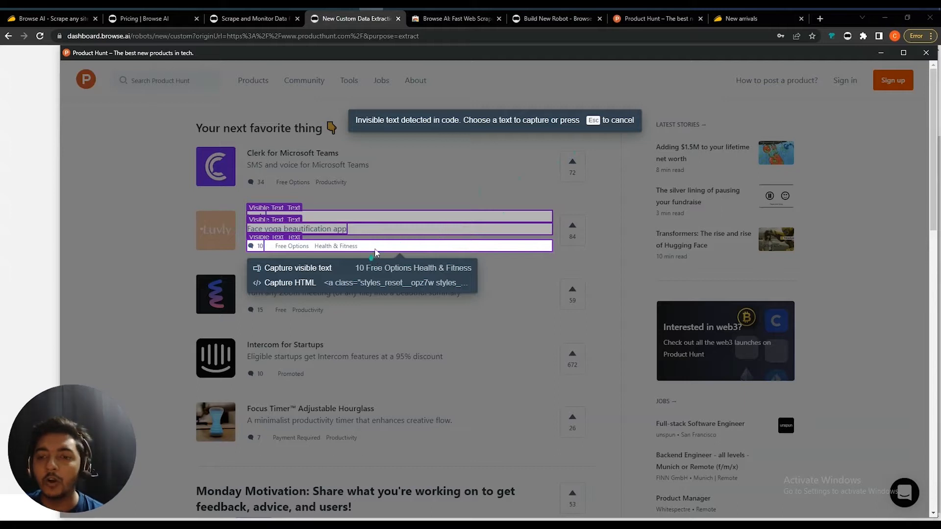
left_click(511, 181)
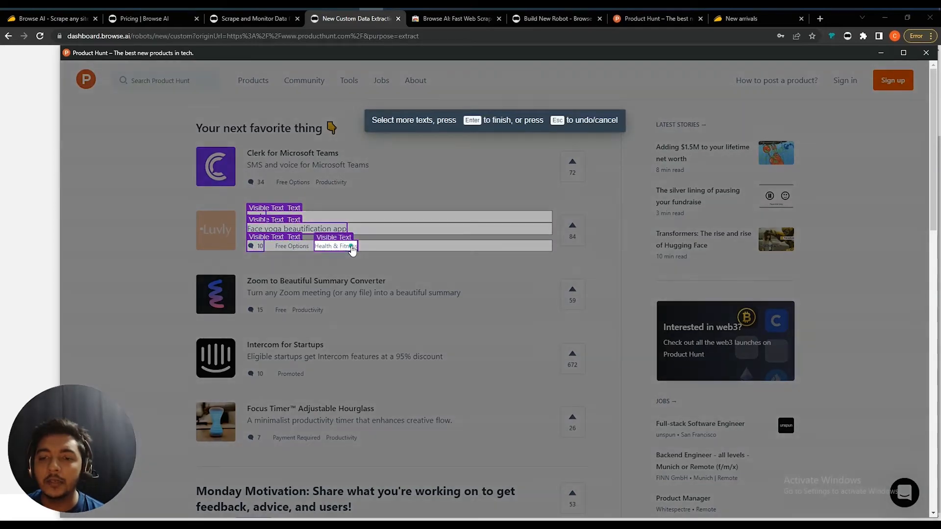
left_click(322, 251)
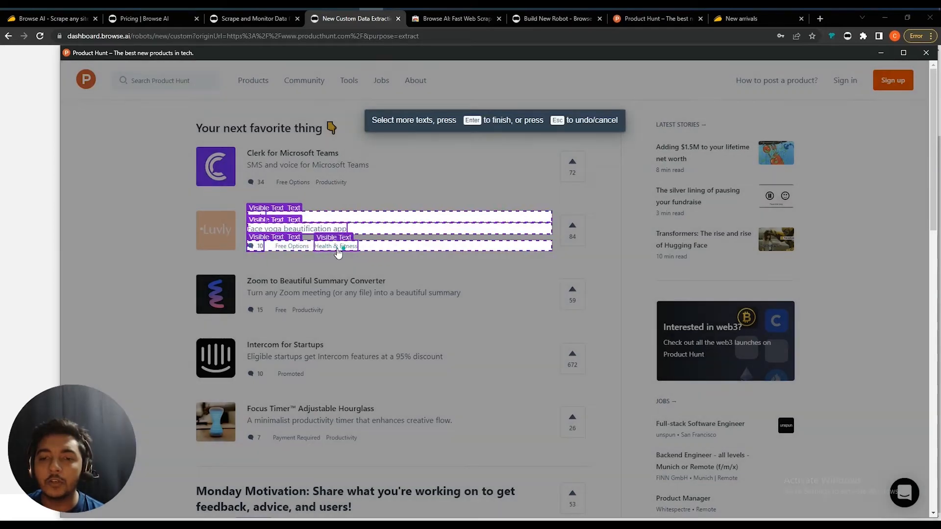
left_click(259, 247)
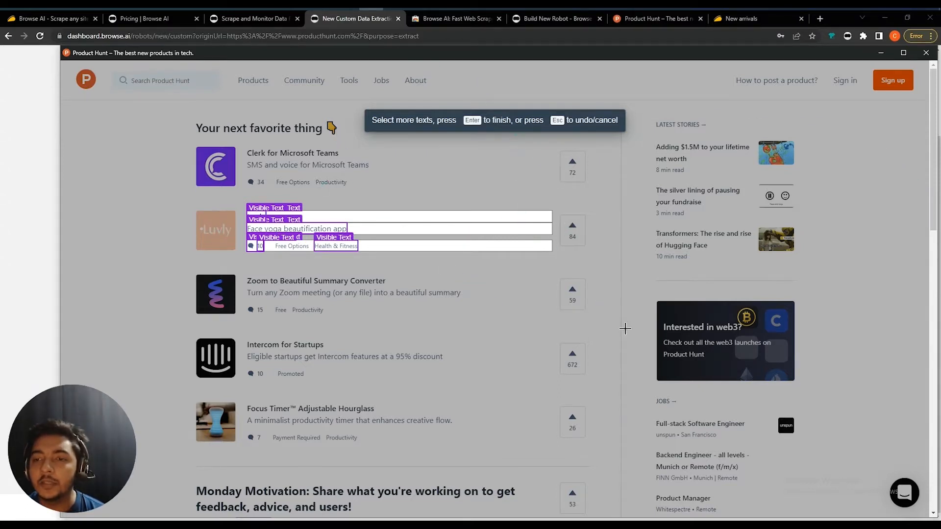
Finish selecting texts, then name the captured link Product Name and the first visible text Product Desc.
key("Return")
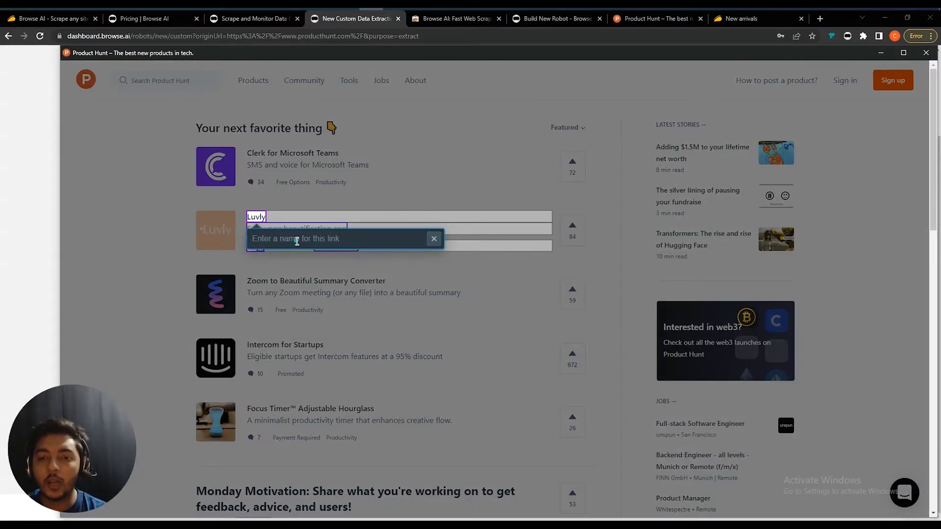
type("Product Name")
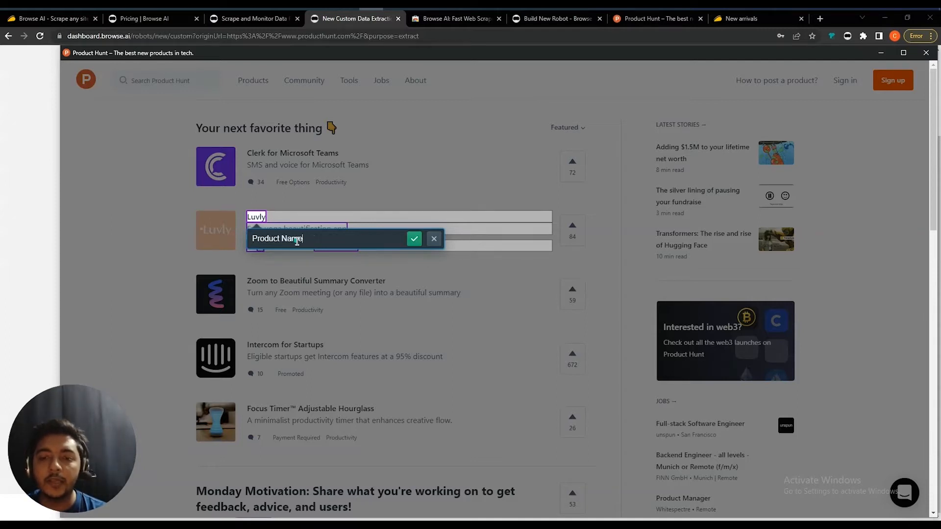
left_click(414, 239)
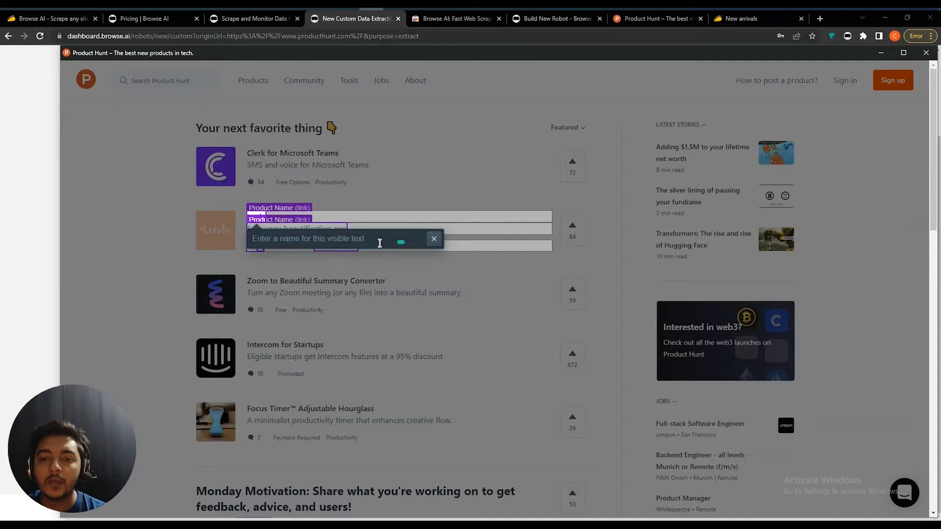
left_click(295, 239)
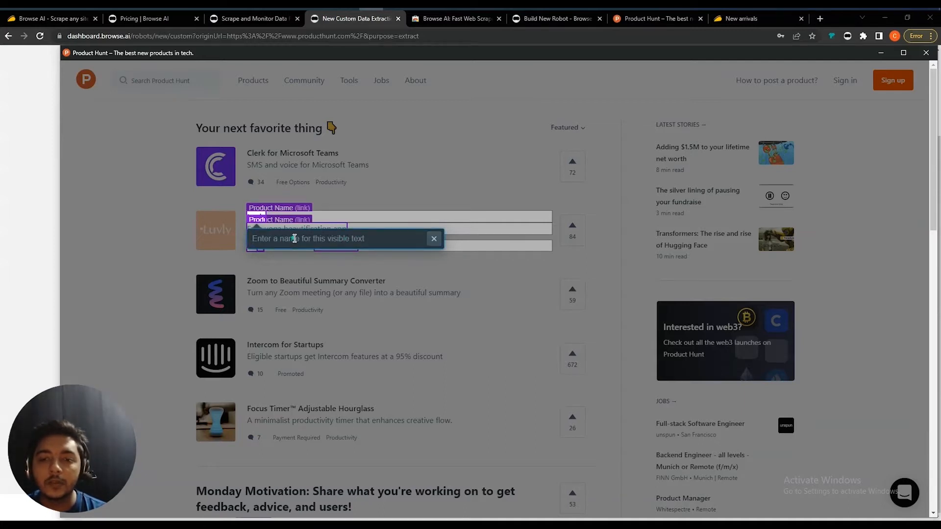
type("Product Desc")
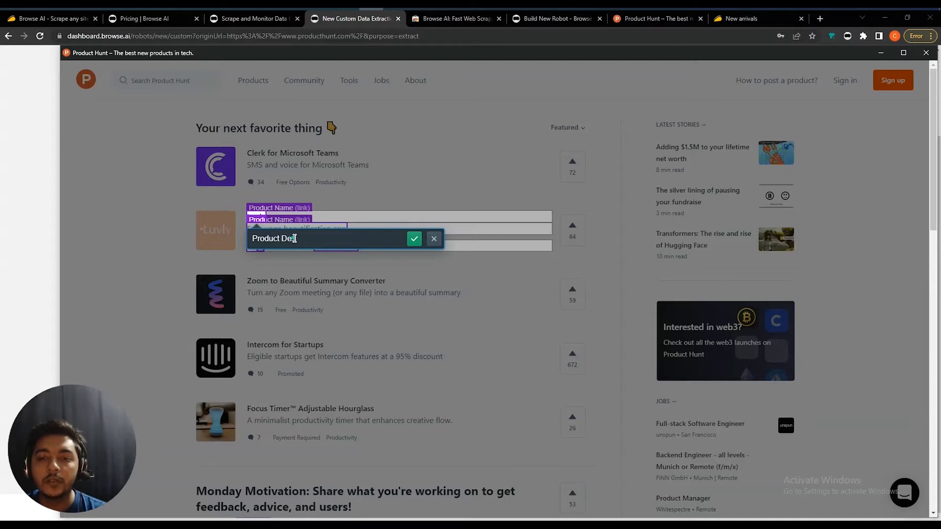
left_click(414, 239)
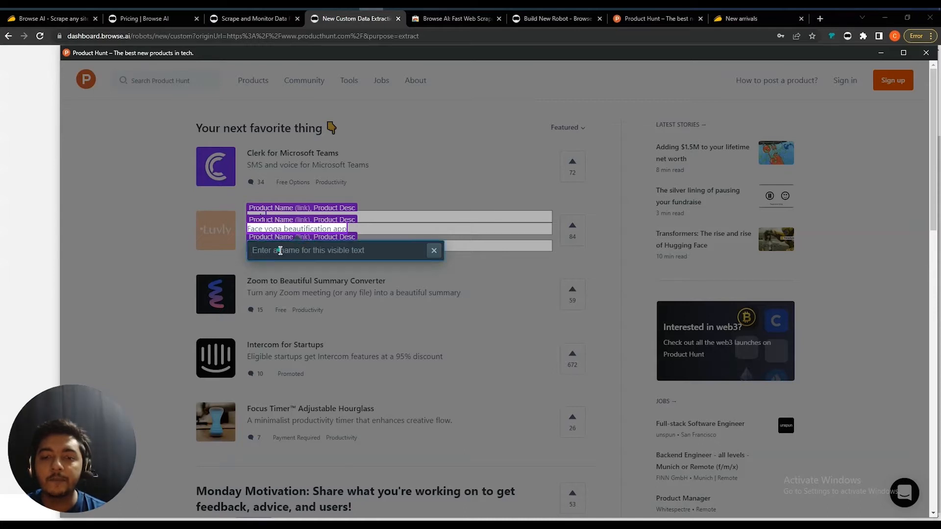
Name the tagline Product Description, the category text Product Type and the comment count Number of Comment.
type("Product Description")
left_click(414, 251)
left_click(387, 265)
type("P")
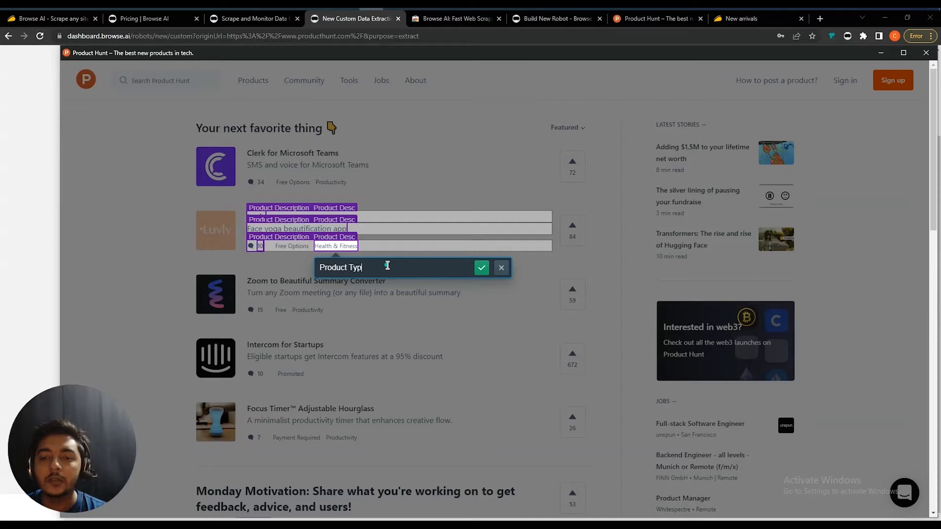
left_click(481, 267)
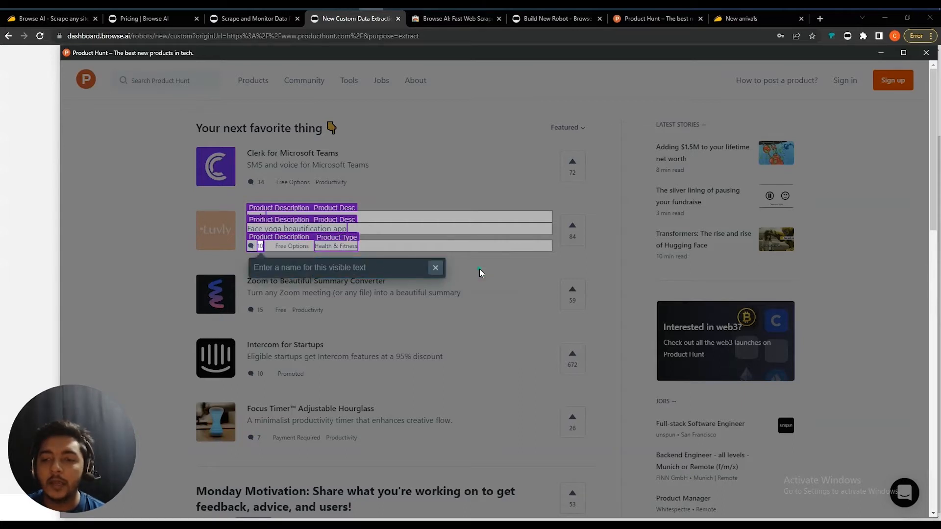
type("Number of Comment")
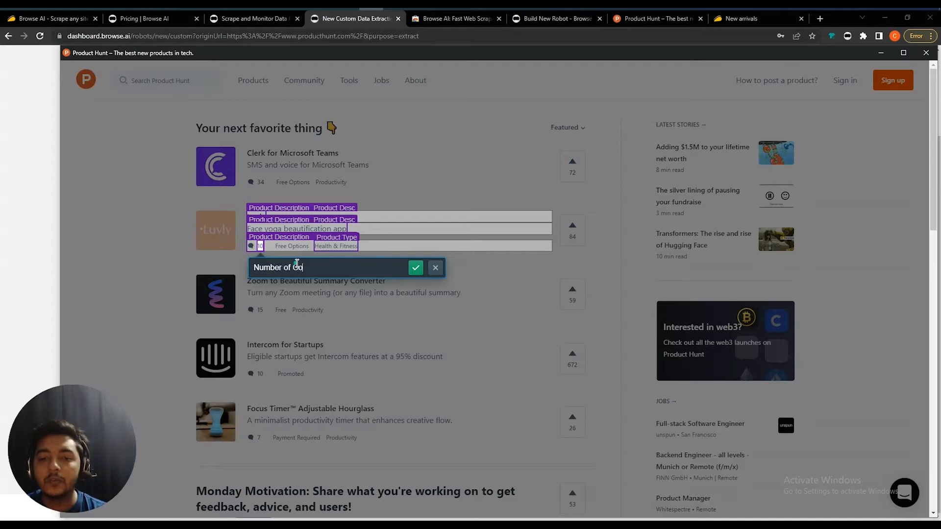
left_click(416, 267)
Set the captured list's maximum to 100 rows and name it List 1.
scroll(411, 295, "down", 3)
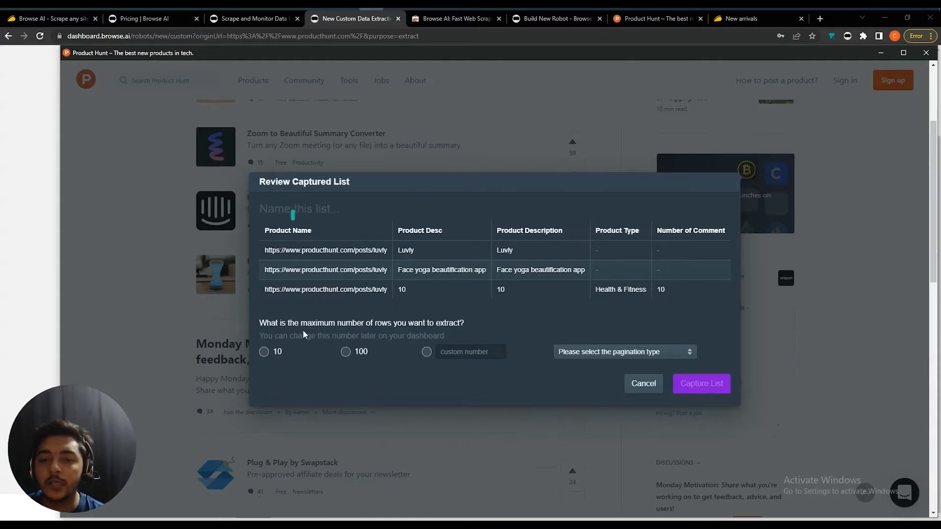
left_click(362, 358)
left_click(274, 355)
left_click(346, 354)
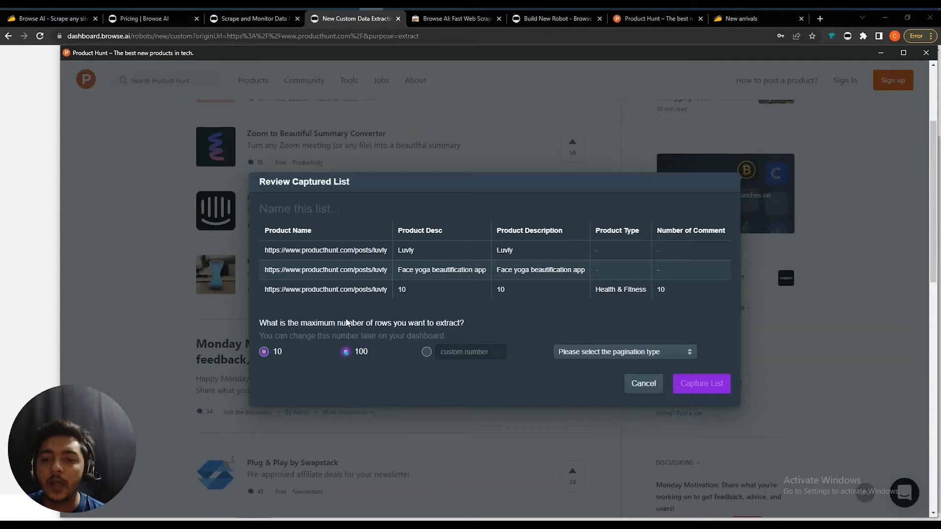
left_click(310, 211)
type("List 1")
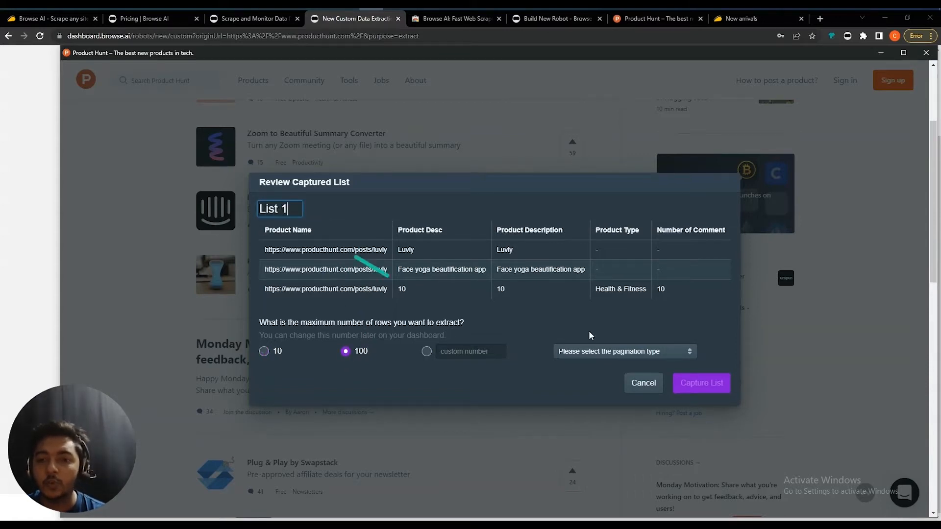
Set List 1's pagination type to "Scroll down to load more items" and capture the list.
left_click(706, 384)
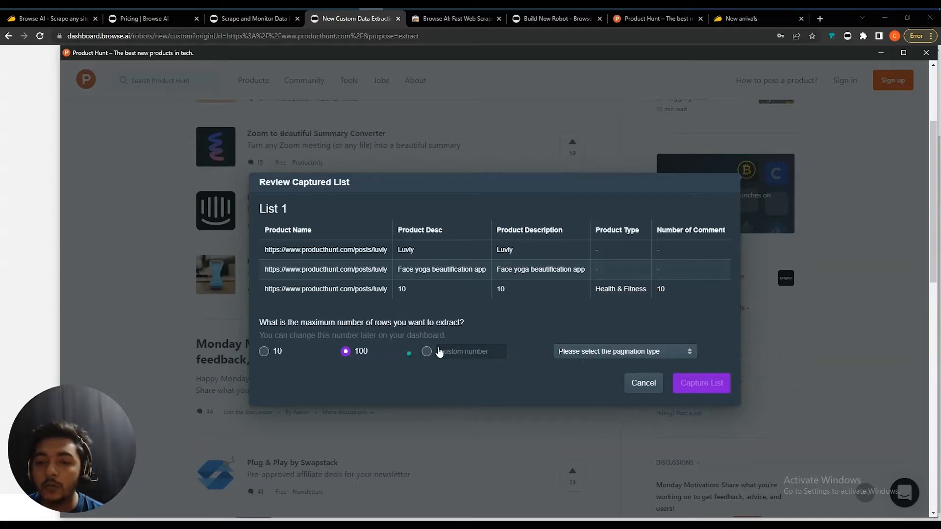
left_click(585, 351)
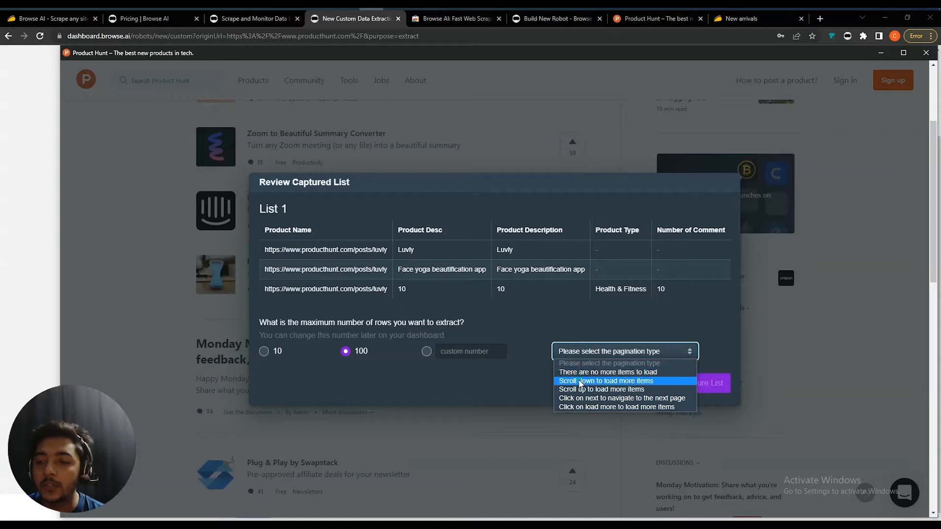
left_click(580, 380)
left_click(590, 354)
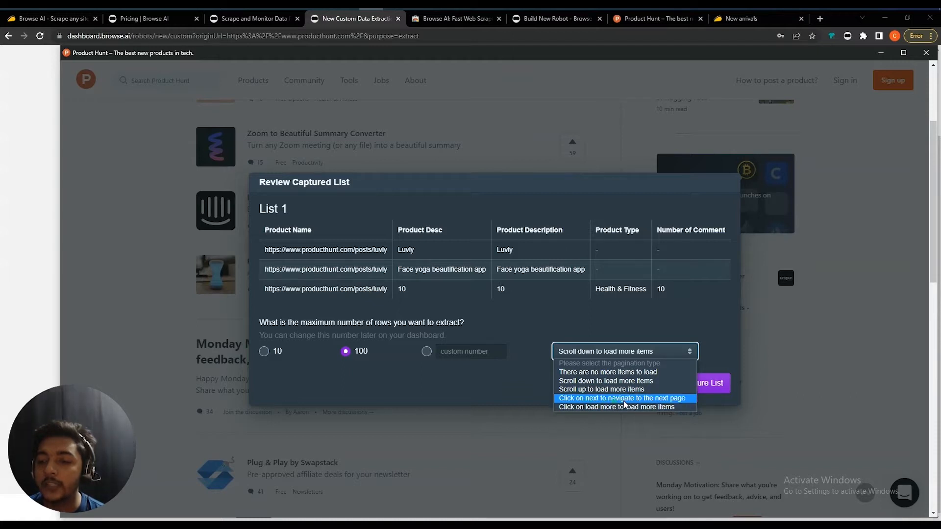
left_click(575, 382)
left_click(711, 383)
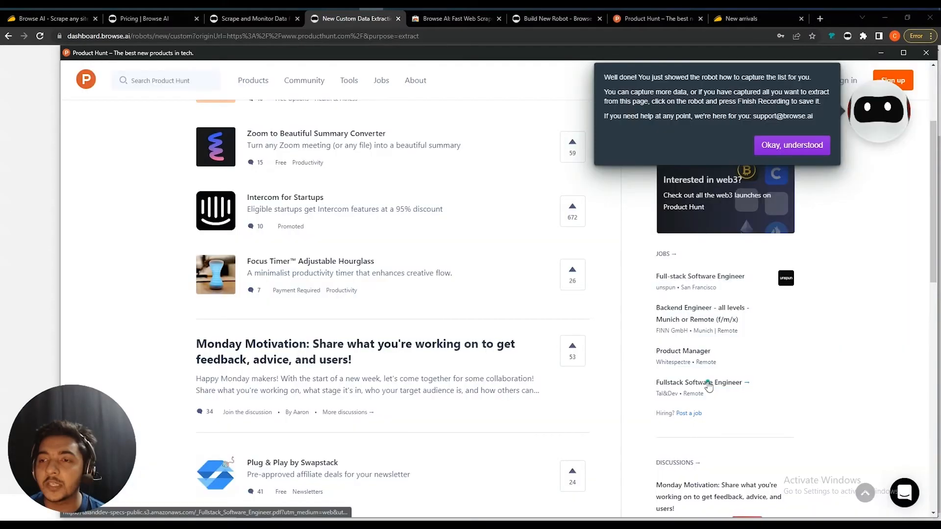
Dismiss the recorder's guidance message and finish the Product Hunt recording.
left_click(810, 143)
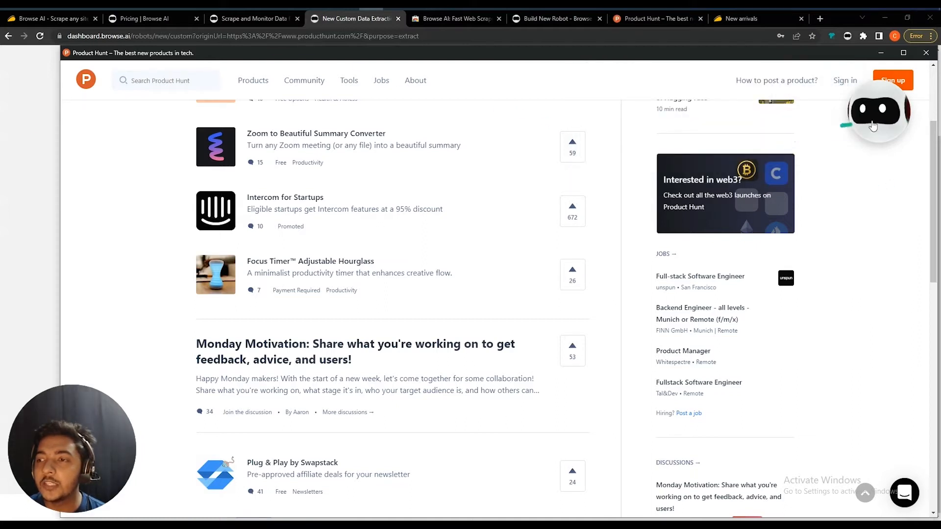
left_click(875, 115)
mouse_move(789, 71)
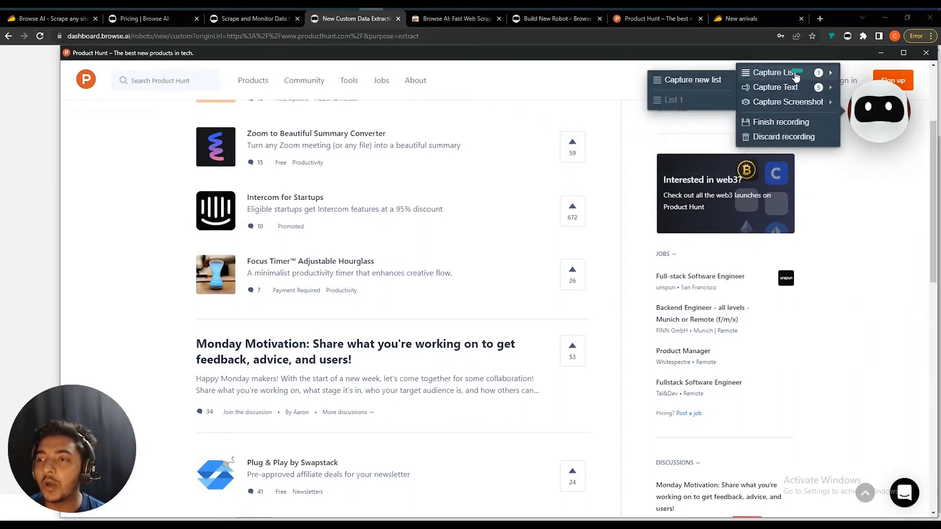
left_click(769, 124)
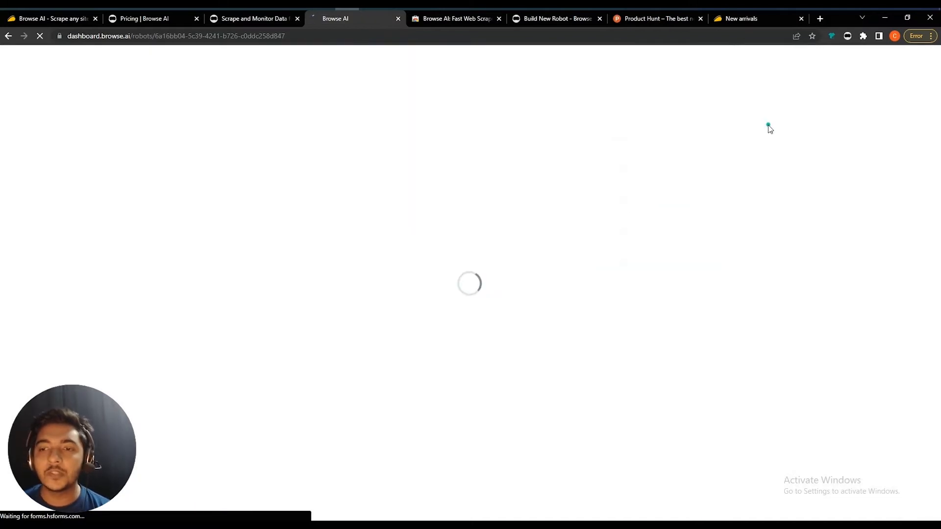
Rename the new robot as Robot 1 and save the name.
left_click_drag(79, 473, 874, 297)
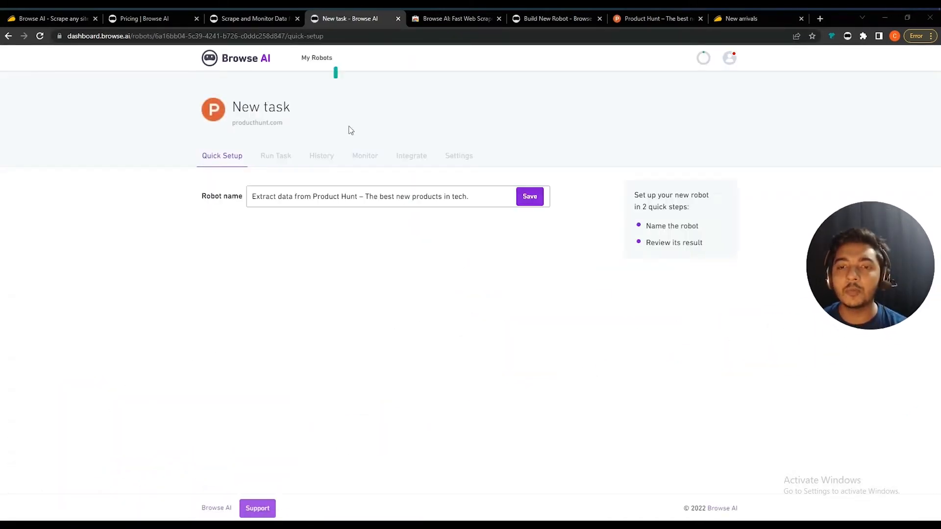
left_click_drag(248, 198, 483, 194)
type("Robot")
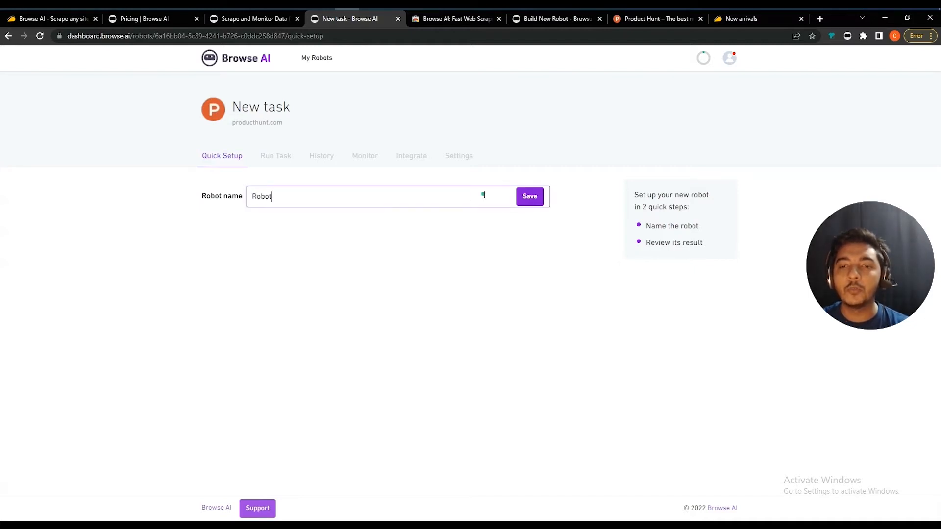
type(" 1")
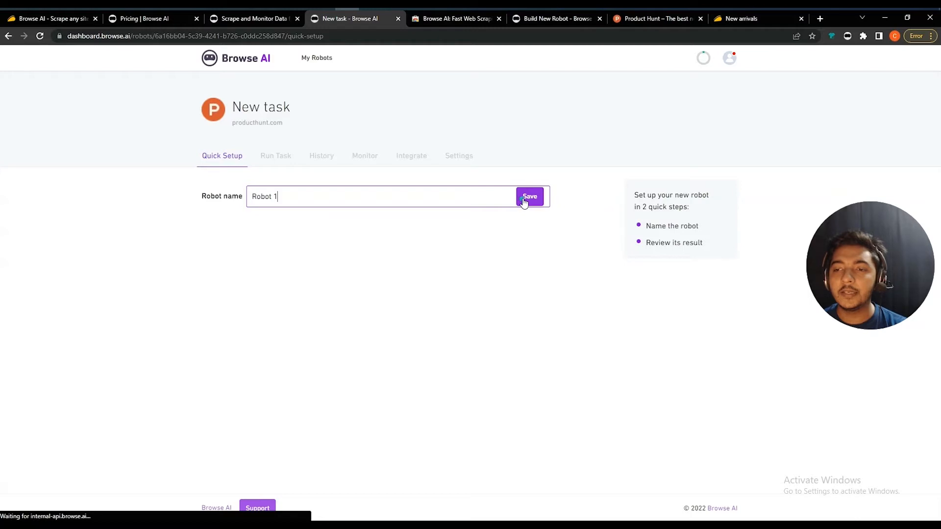
left_click(521, 196)
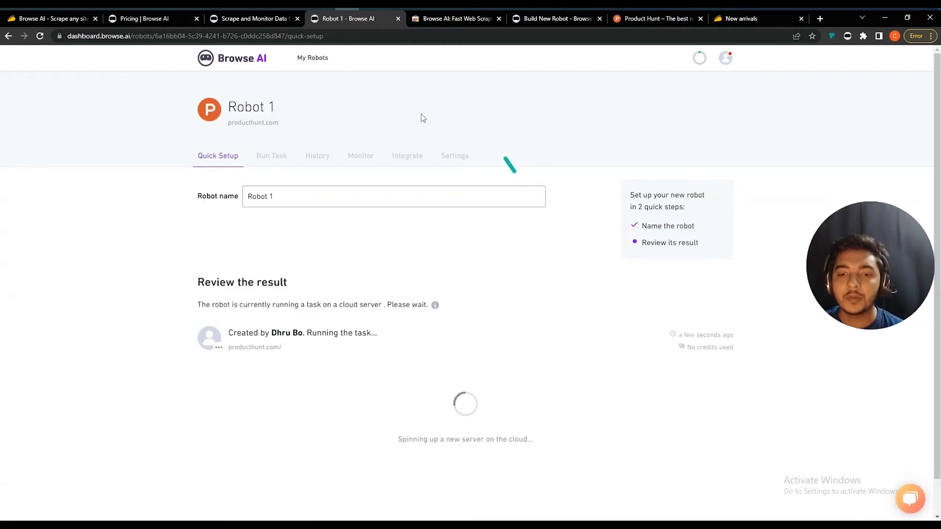
Review Robot 1's first extraction result and approve it as looking good.
scroll(382, 381, "down", 1)
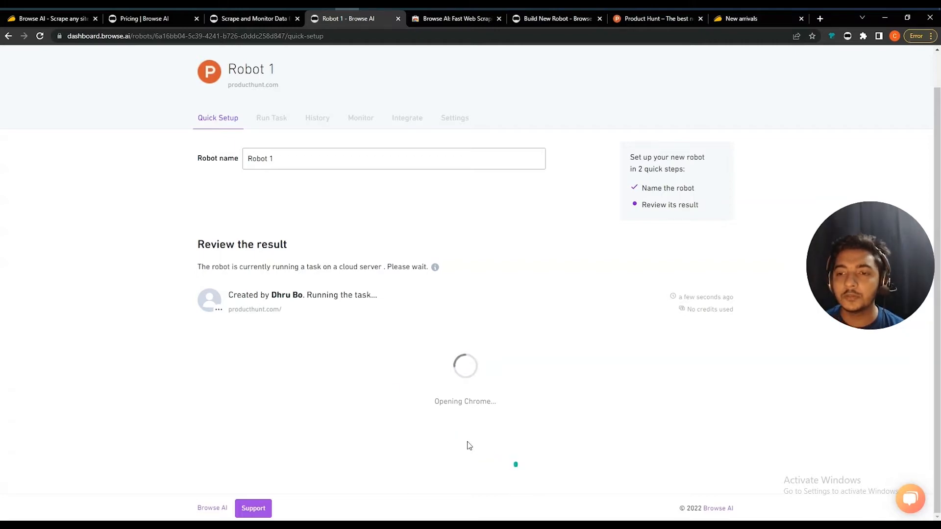
scroll(382, 381, "down", 5)
scroll(301, 347, "down", 1)
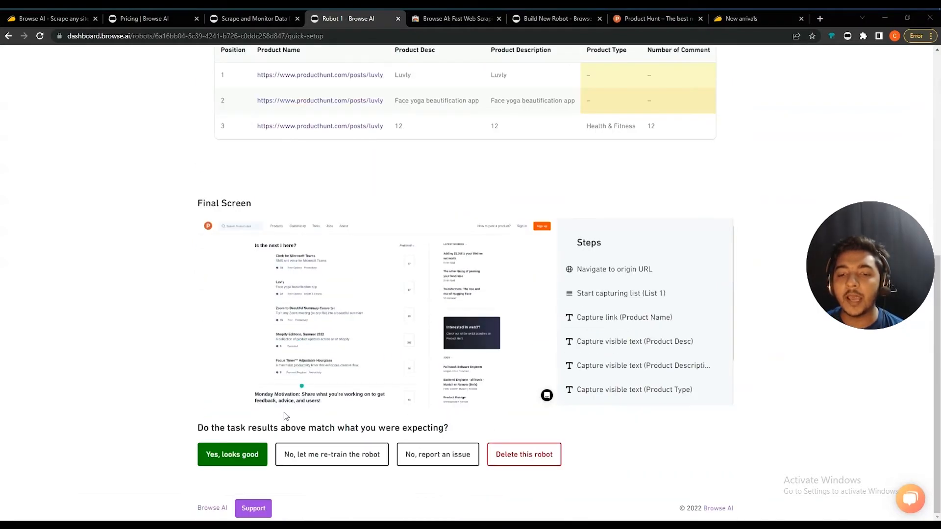
left_click(218, 460)
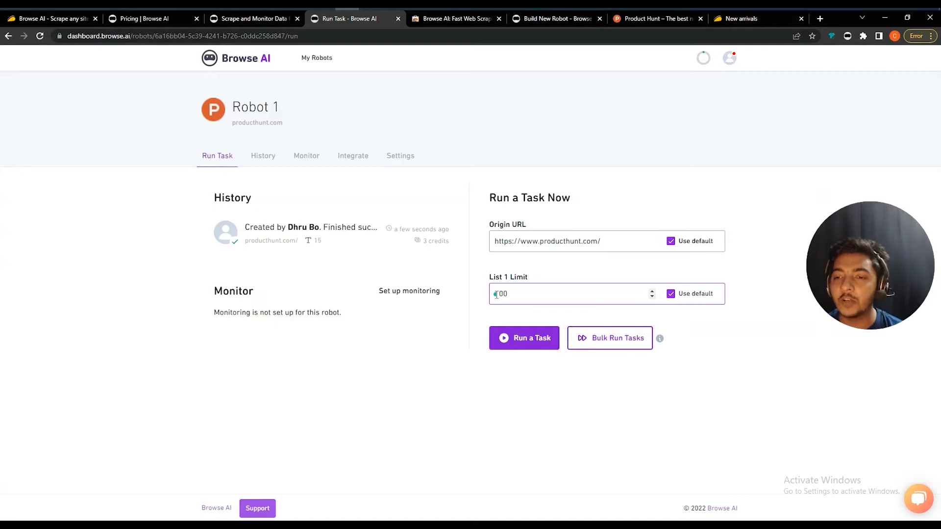
Set the List 1 limit to 30 and run a task with the default Product Hunt URL.
type("30")
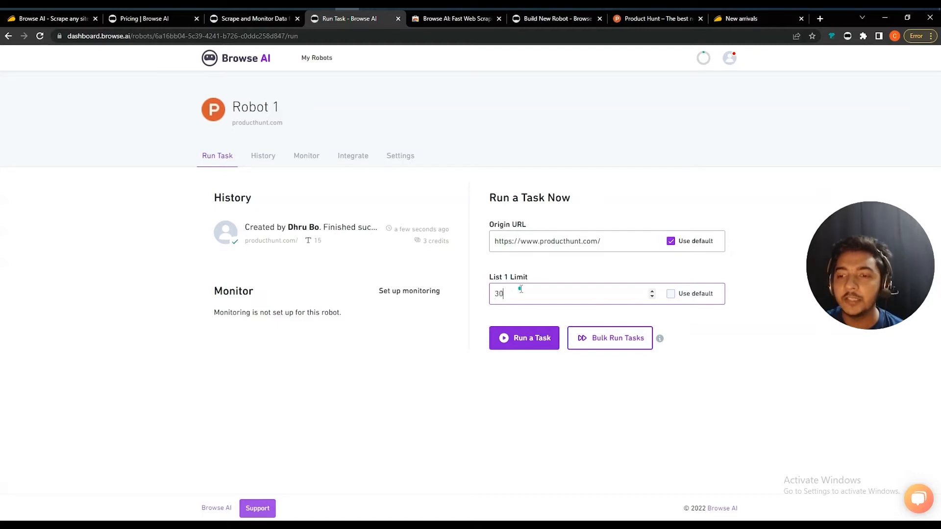
left_click(530, 343)
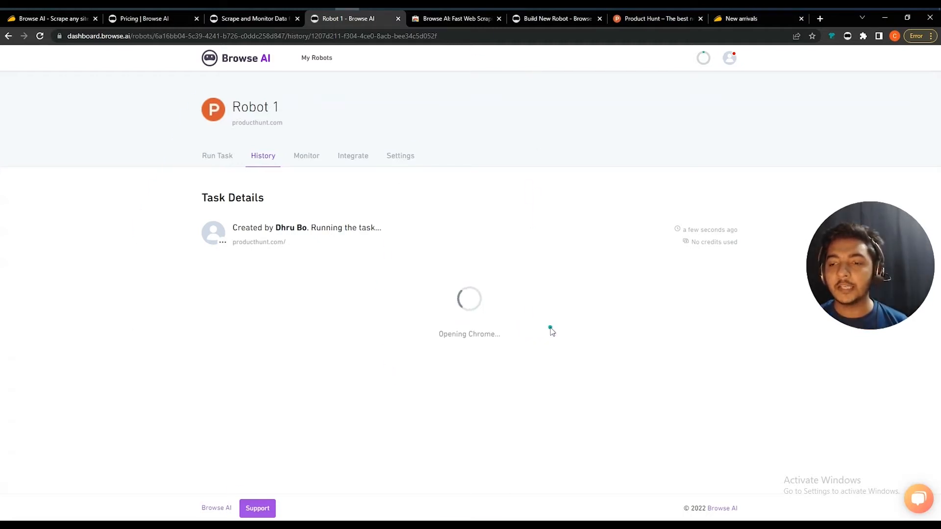
triple_click(474, 332)
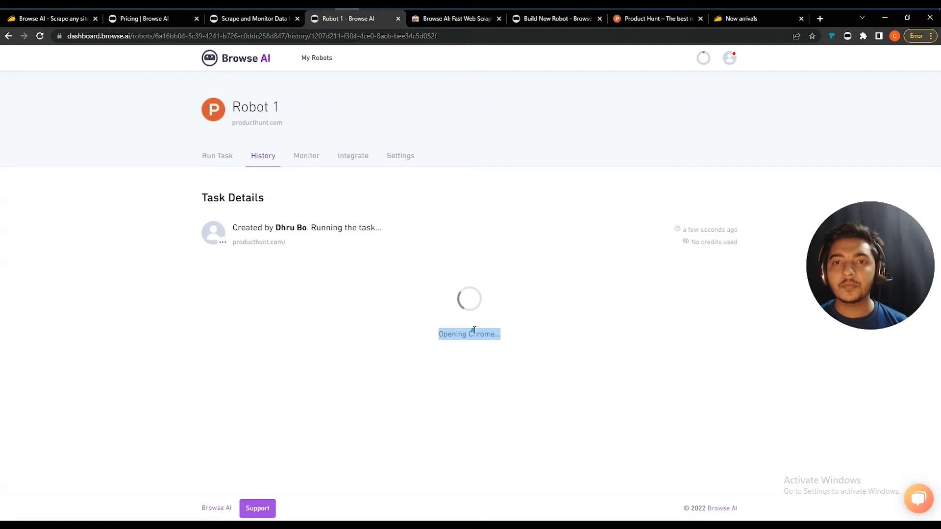
left_click(474, 330)
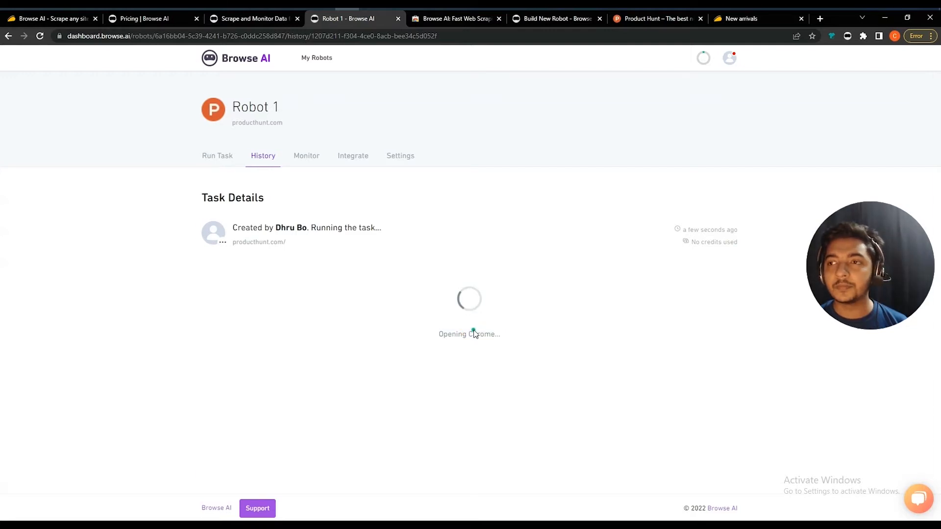
Review the finished task's List 1 table and final screen, download the list as CSV and open it in Excel.
scroll(619, 312, "down", 4)
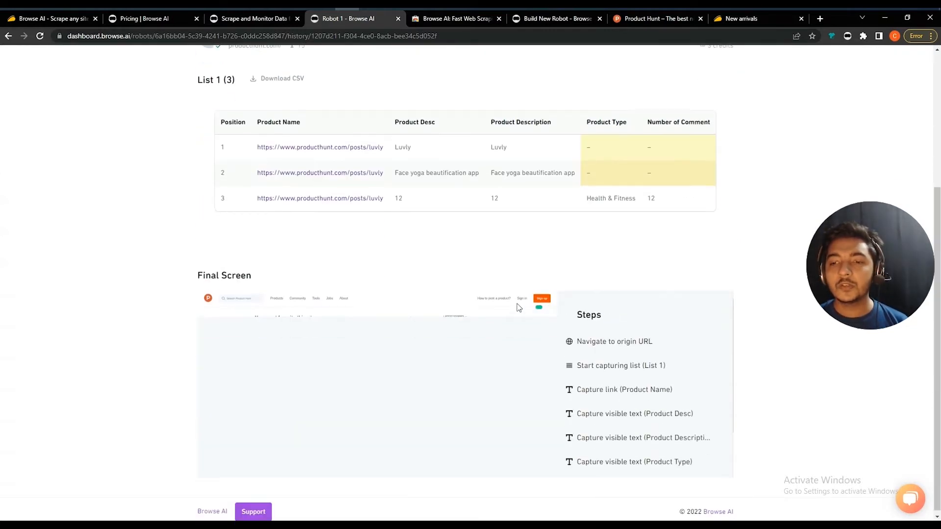
scroll(518, 307, "up", 2)
scroll(520, 300, "down", 2)
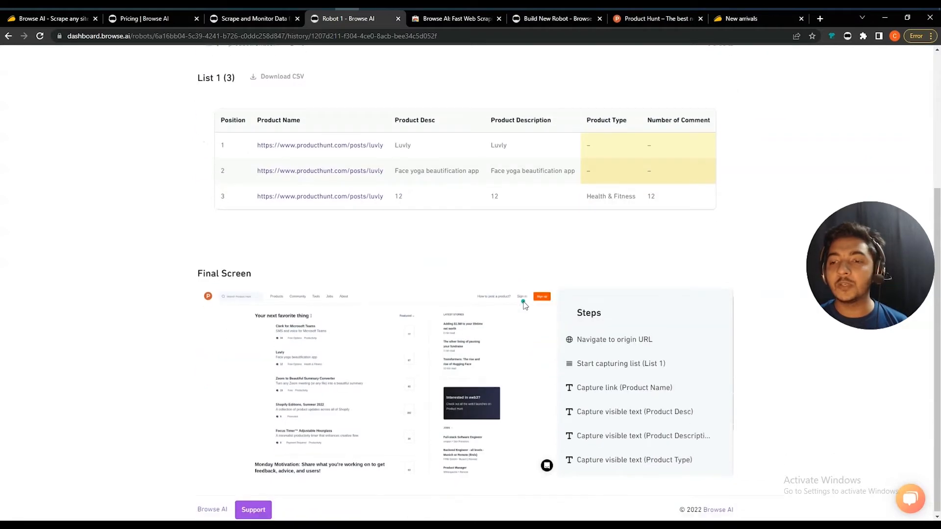
scroll(521, 300, "up", 4)
scroll(374, 376, "down", 4)
scroll(186, 331, "up", 4)
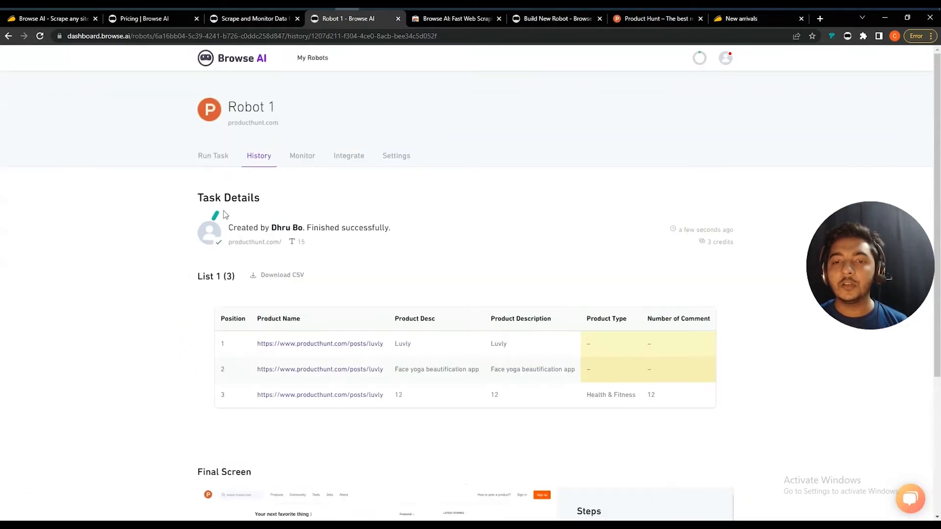
left_click(284, 277)
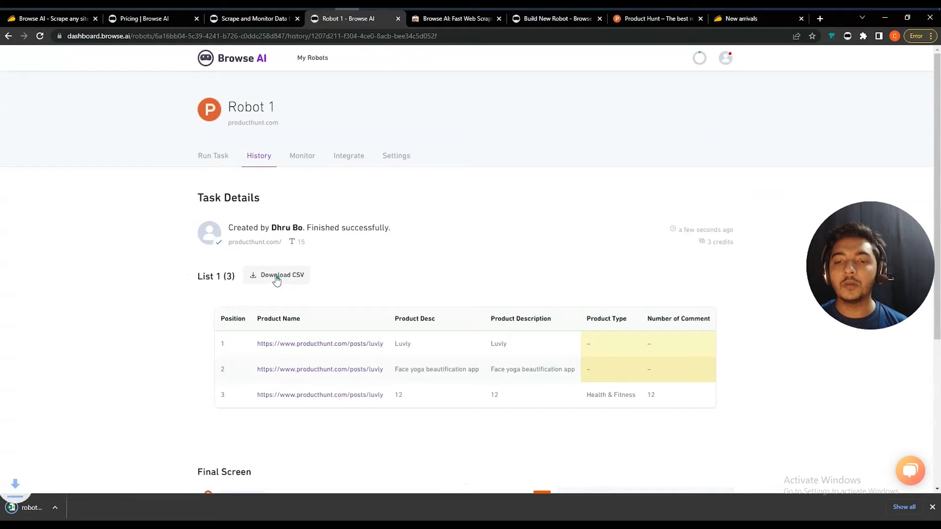
left_click(39, 502)
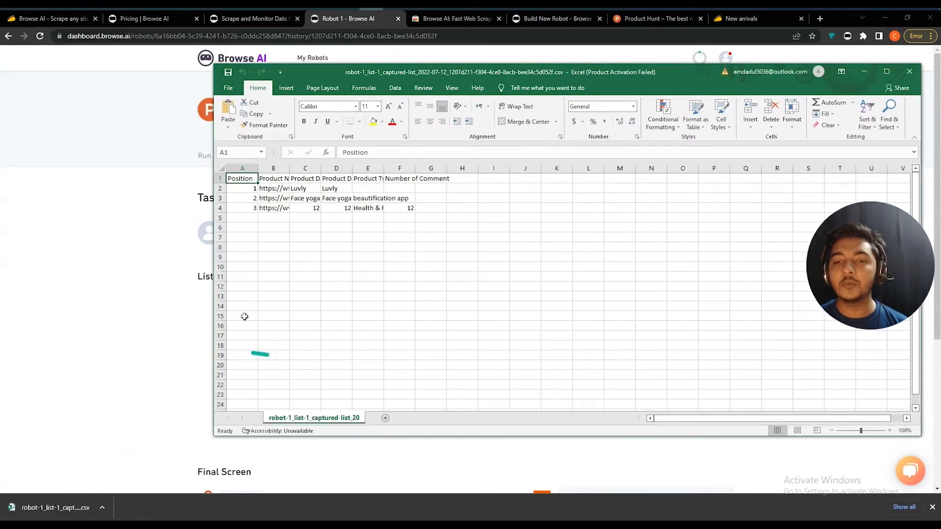
Minimize the exported workbook and check the credits used by Robot 1's finished task.
left_click(864, 71)
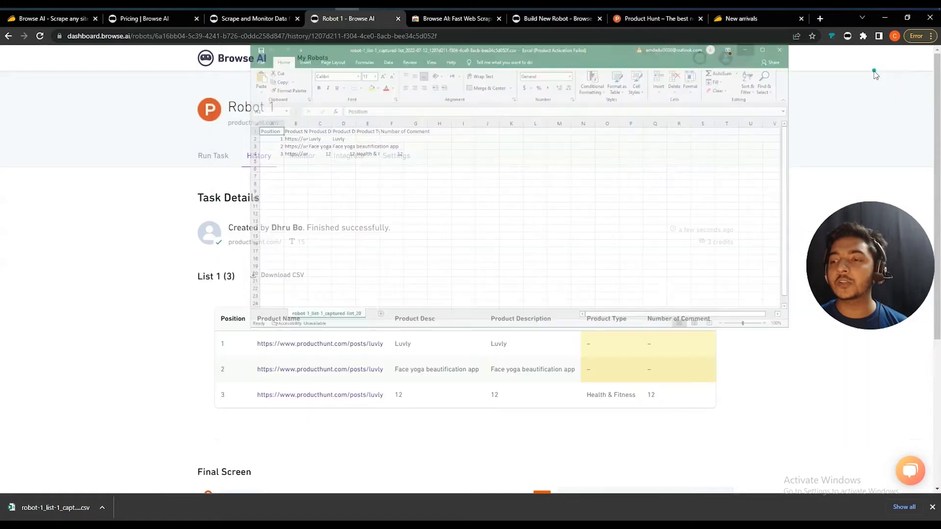
triple_click(718, 241)
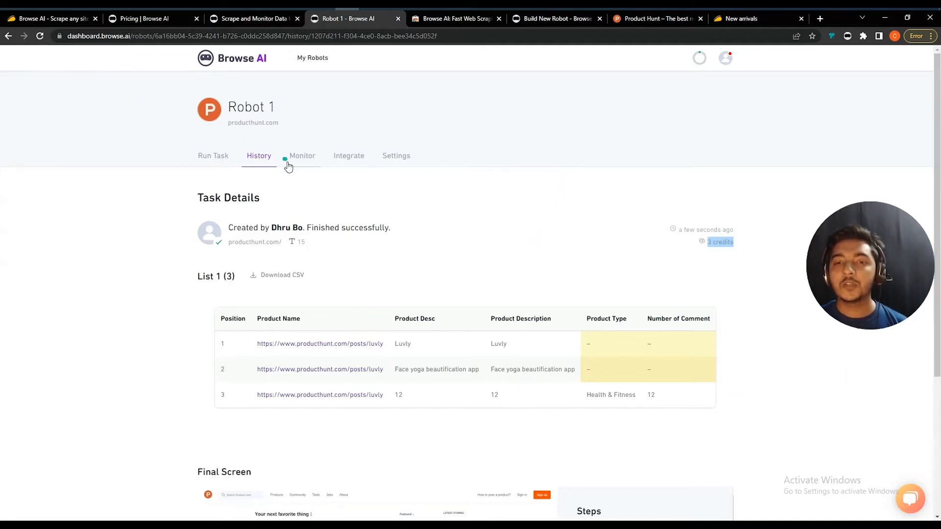
Open the prebuilt robots catalogue from My Robots and look through the available automations.
left_click(311, 59)
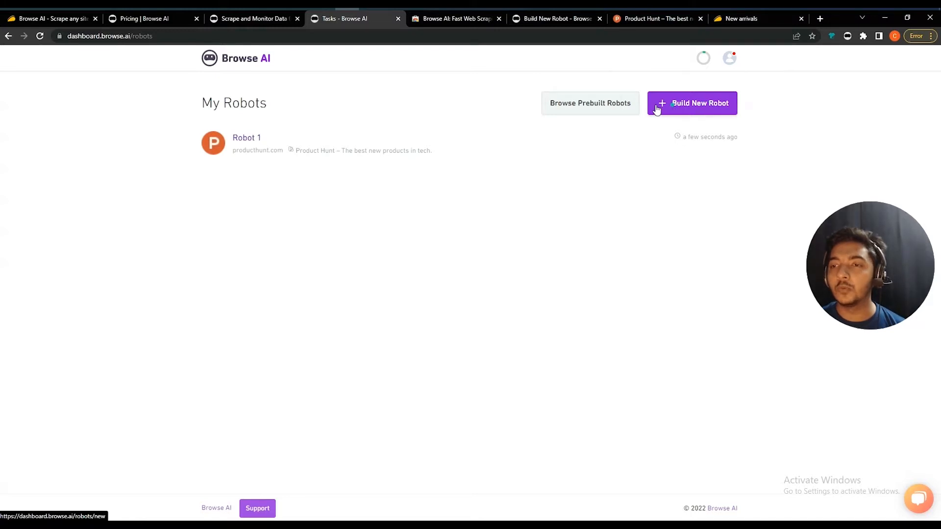
left_click(579, 103)
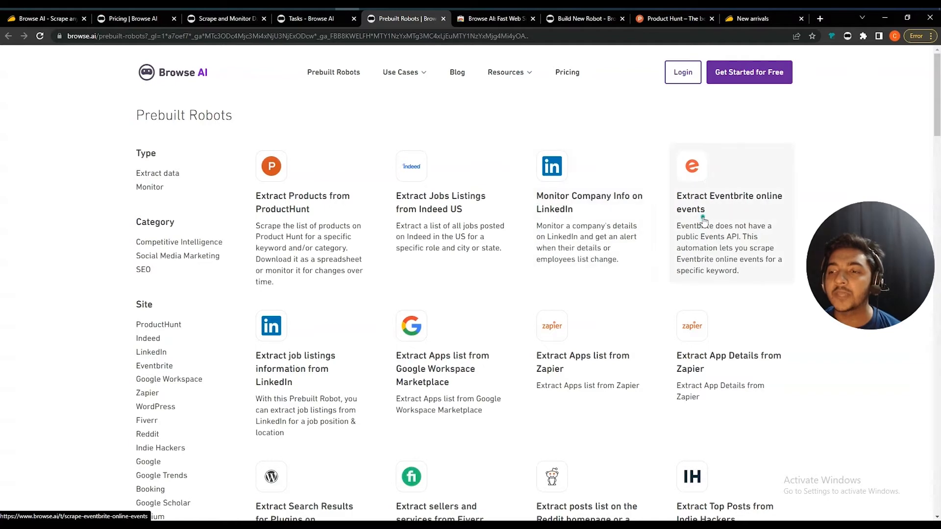
scroll(731, 215, "down", 2)
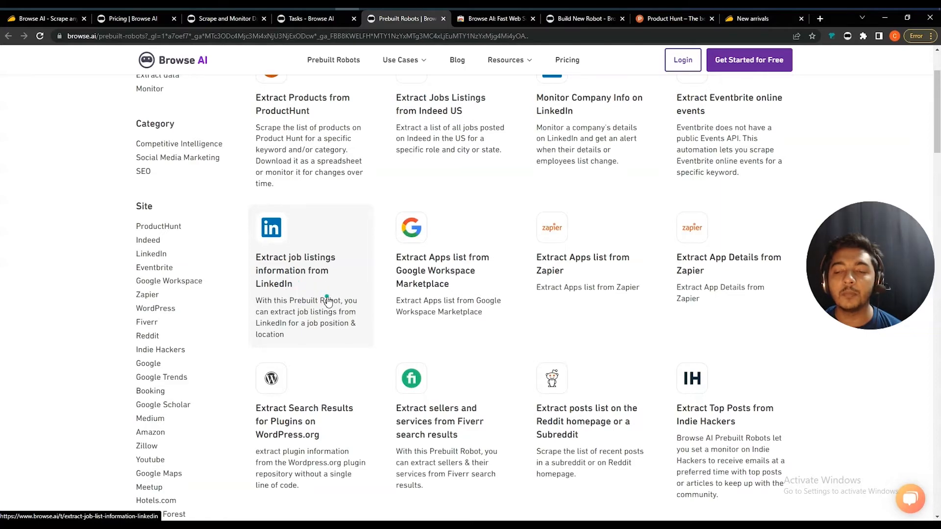
scroll(327, 301, "down", 10)
scroll(485, 312, "down", 10)
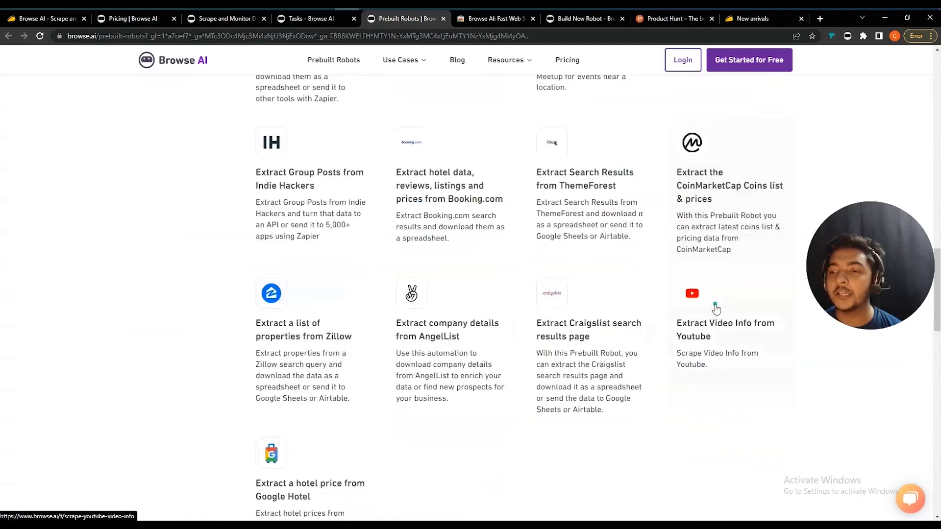
scroll(616, 318, "down", 7)
scroll(428, 391, "up", 20)
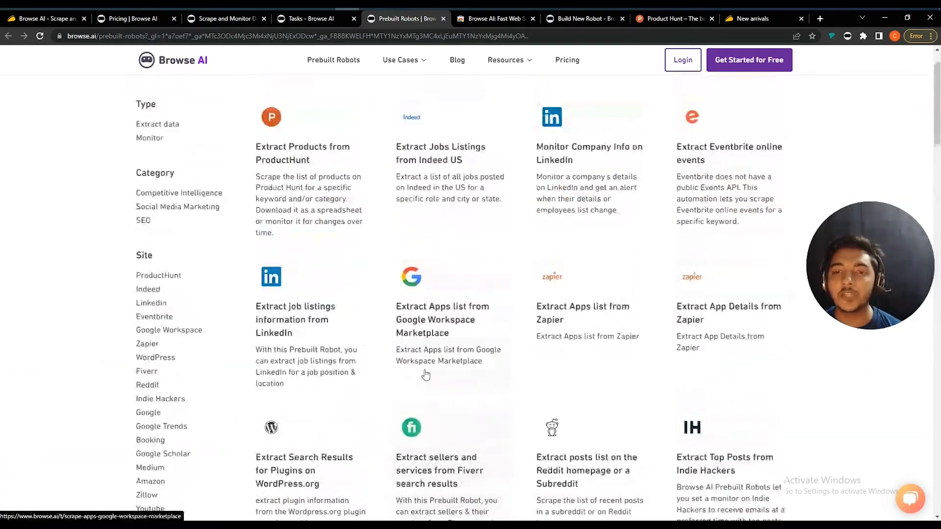
scroll(427, 377, "up", 1)
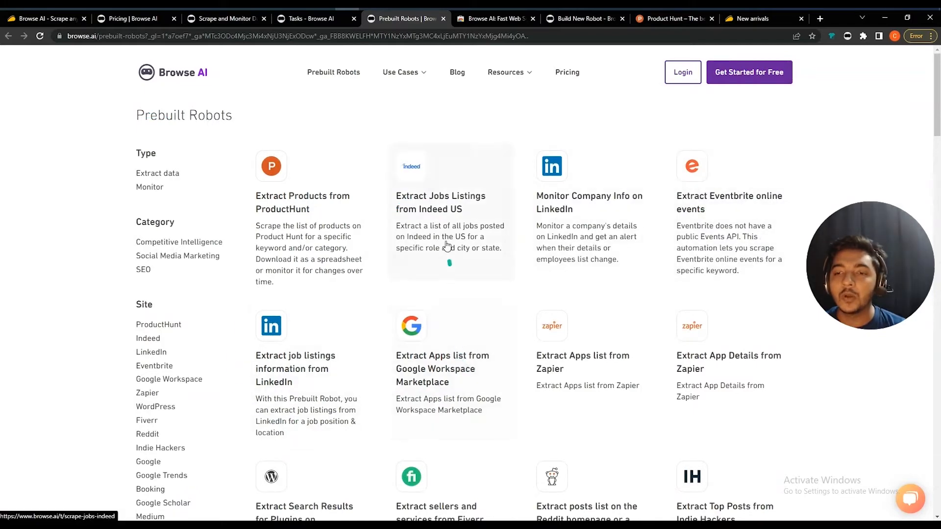
Open the Extract Jobs Listings from Indeed US prebuilt robot, check its extracted fields and choose to use this automation.
left_click(425, 220)
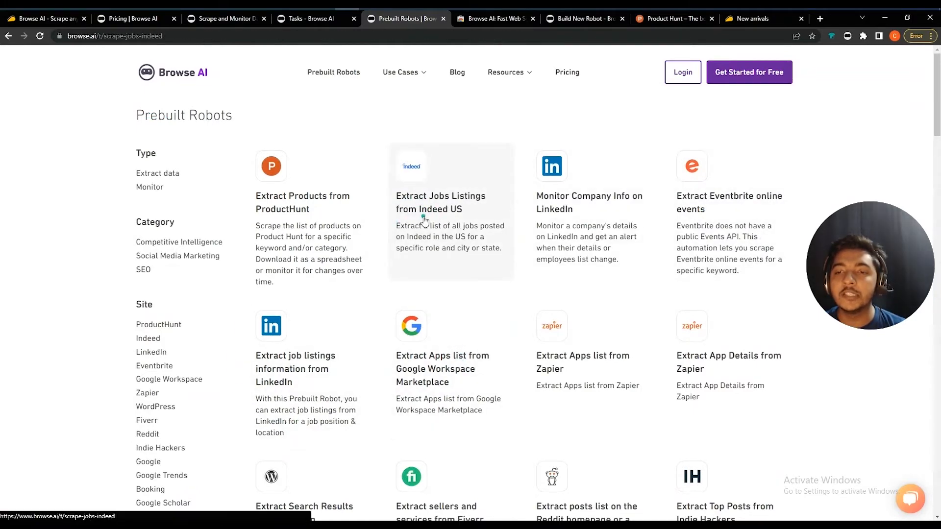
scroll(419, 226, "down", 5)
scroll(418, 227, "down", 5)
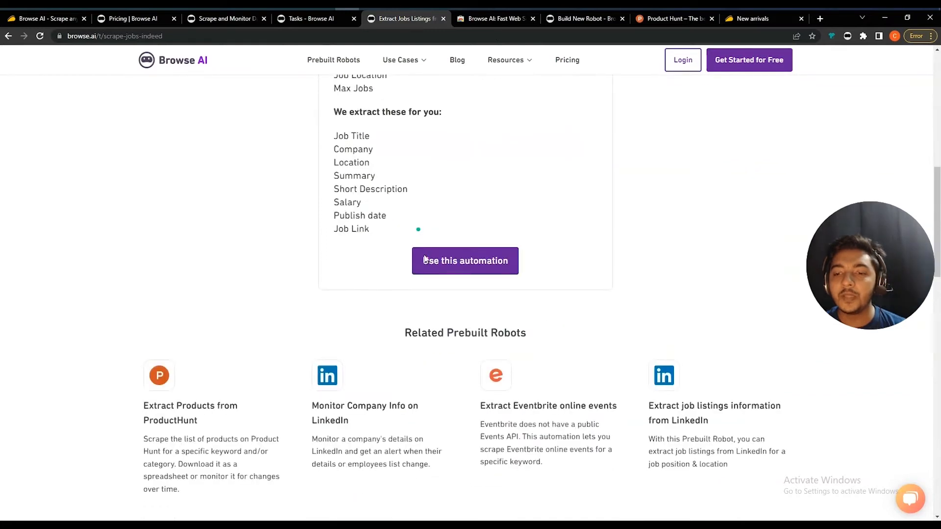
left_click(458, 266)
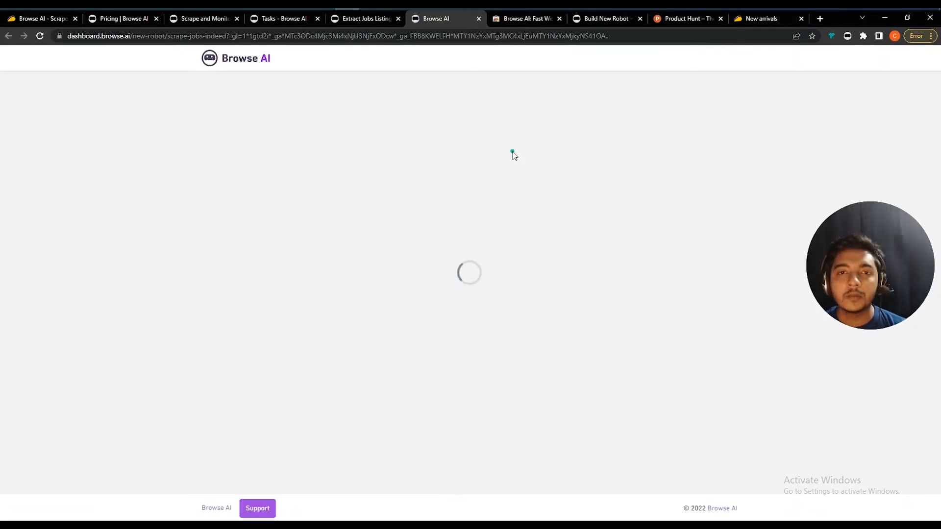
Set the Indeed robot's job title to Software Developer and its job location to New York.
left_click(402, 263)
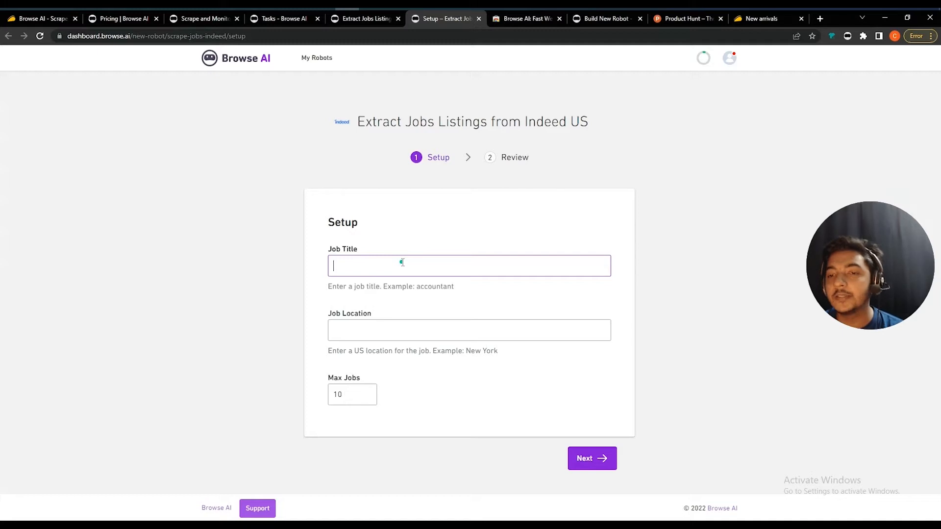
type("Software Developer")
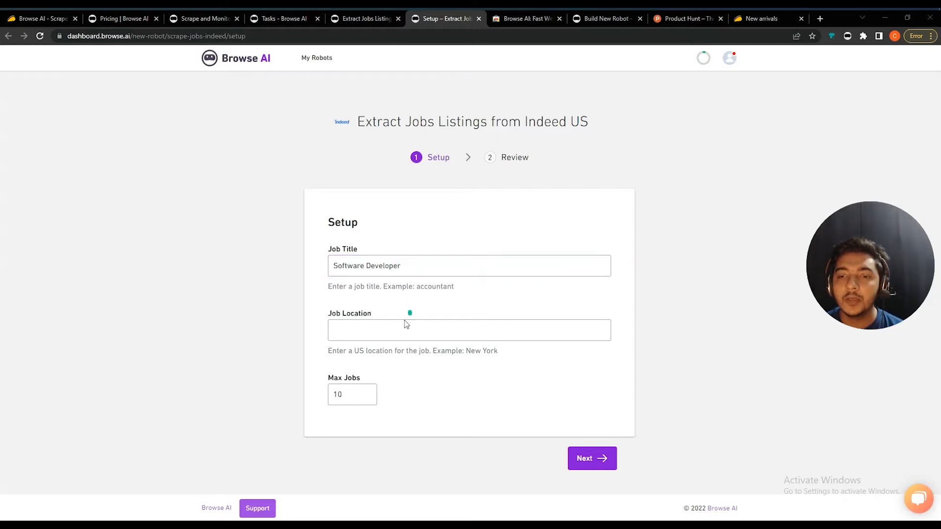
left_click(401, 334)
type("New York")
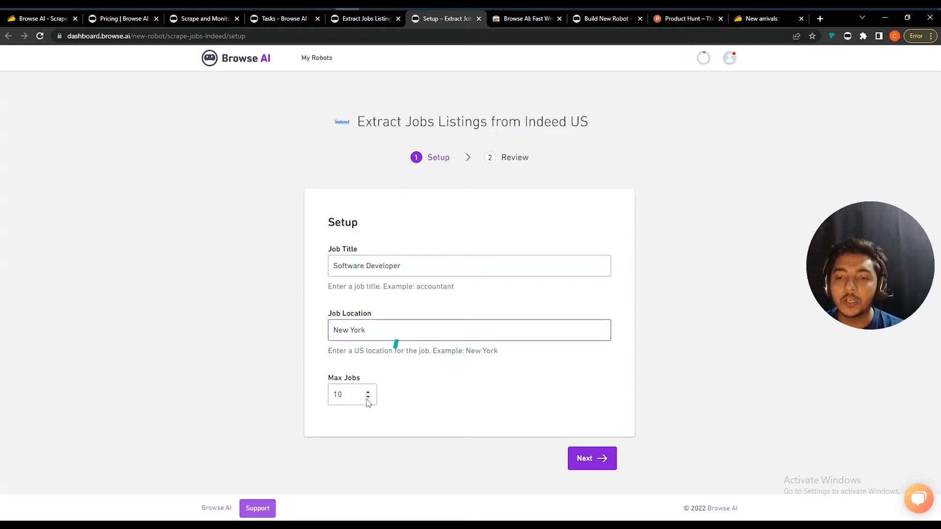
Try 20 as Max Jobs, set it to 15 instead, and start the extraction.
left_click(355, 395)
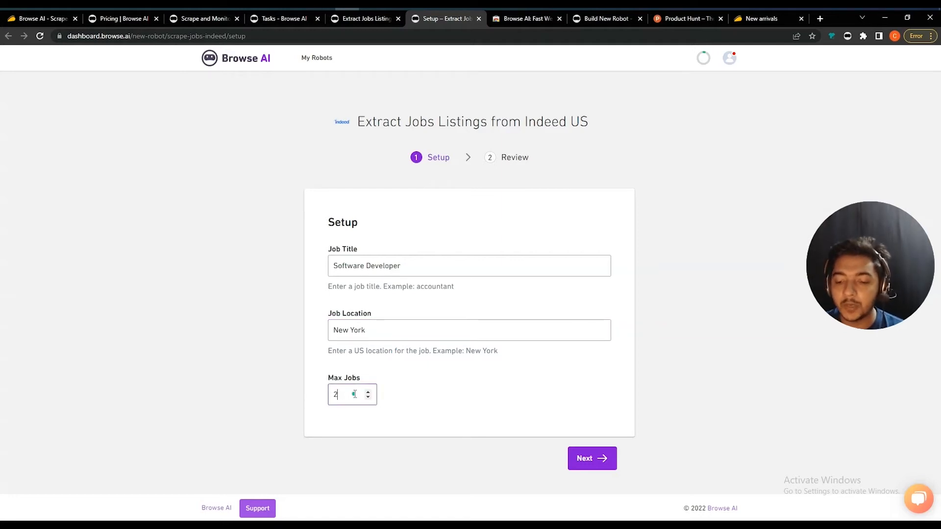
left_click(588, 458)
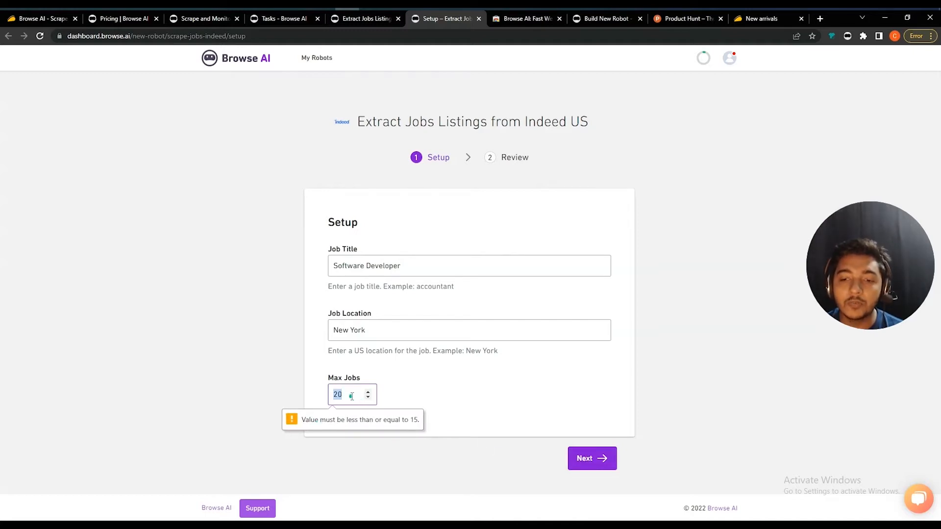
type("15")
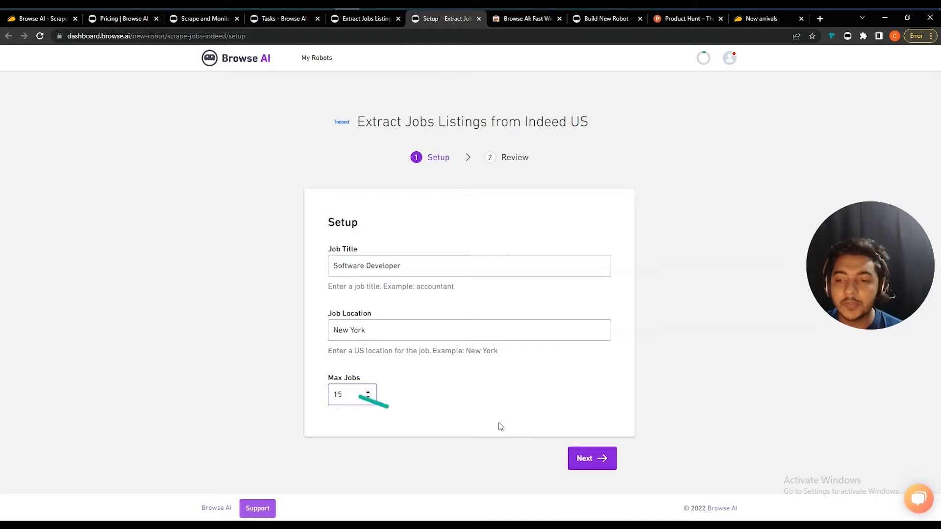
left_click(592, 457)
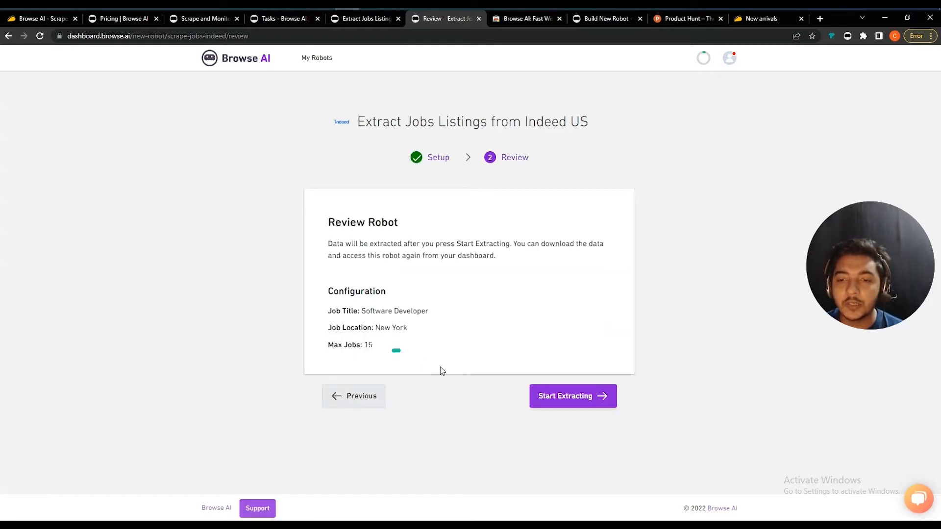
left_click(578, 400)
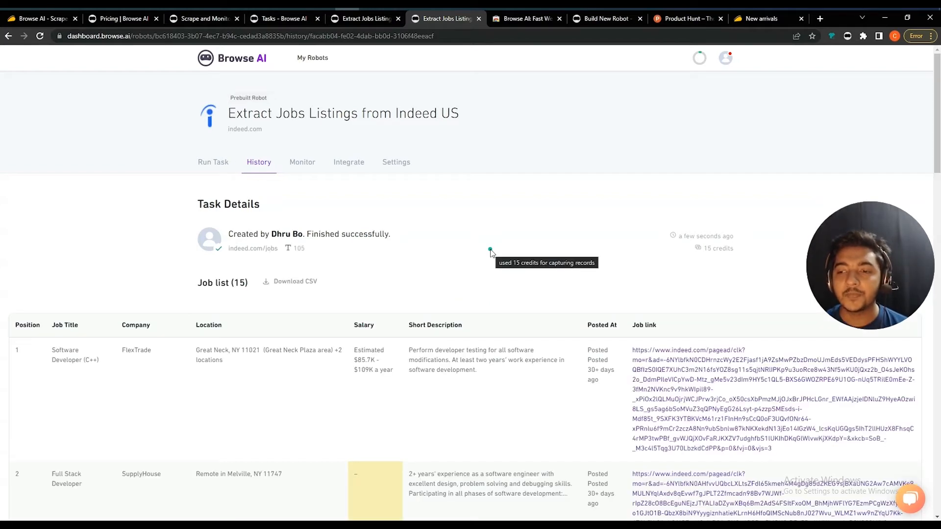
Skim the extracted job list, download it as CSV and open it in Excel, dismissing the Office activation wizard.
scroll(385, 412, "down", 4)
scroll(308, 346, "up", 4)
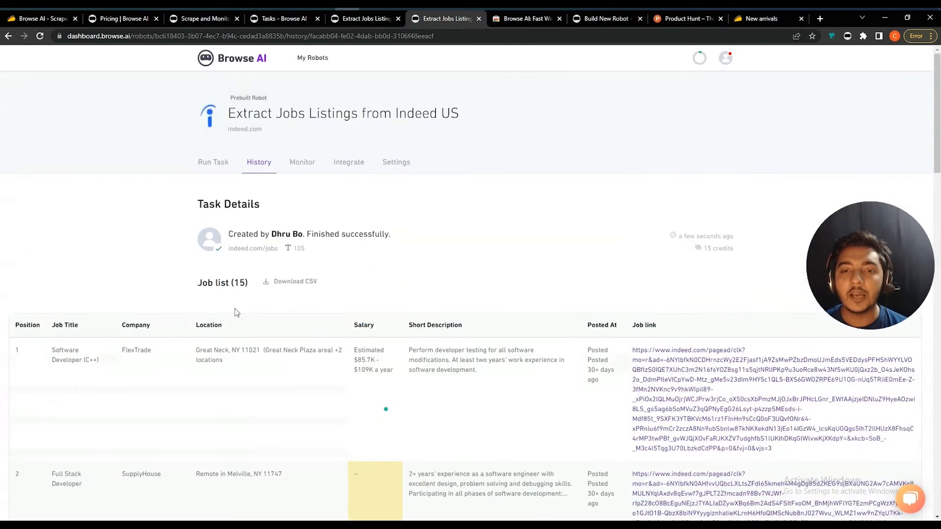
left_click(311, 281)
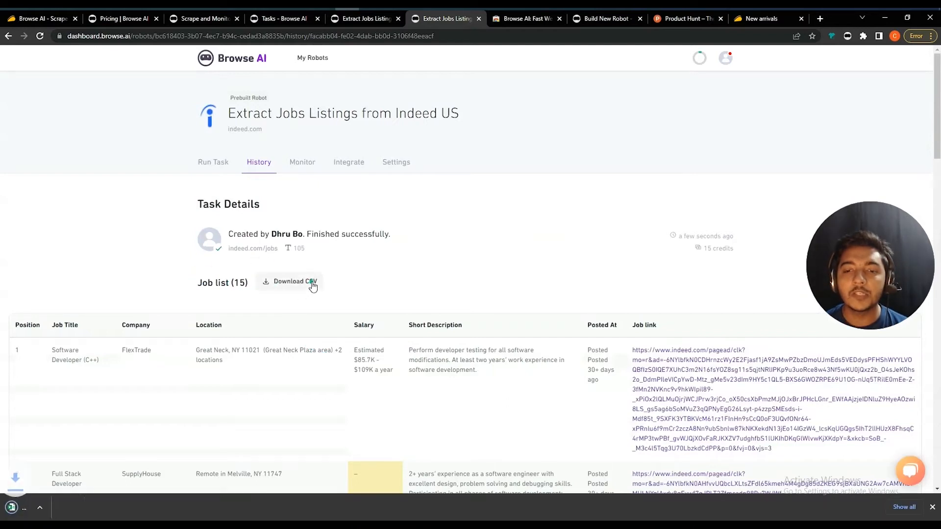
left_click(34, 514)
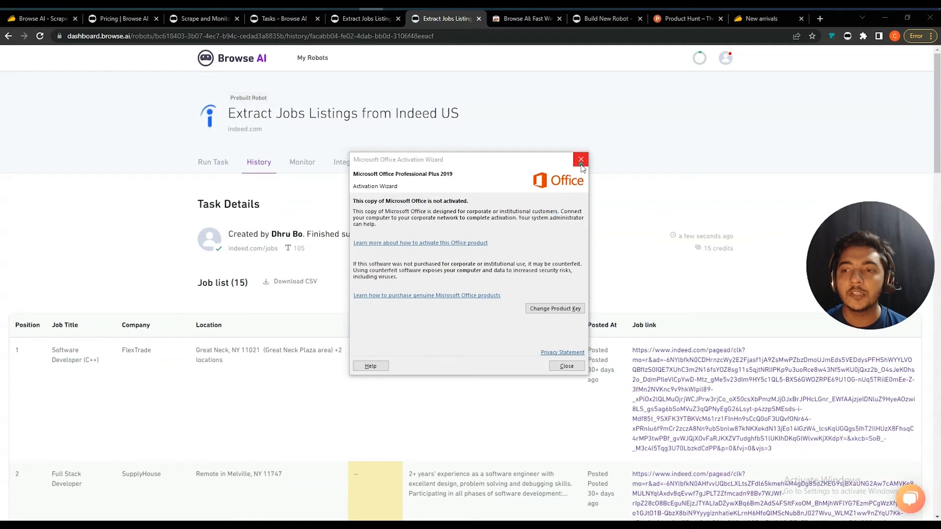
left_click(581, 160)
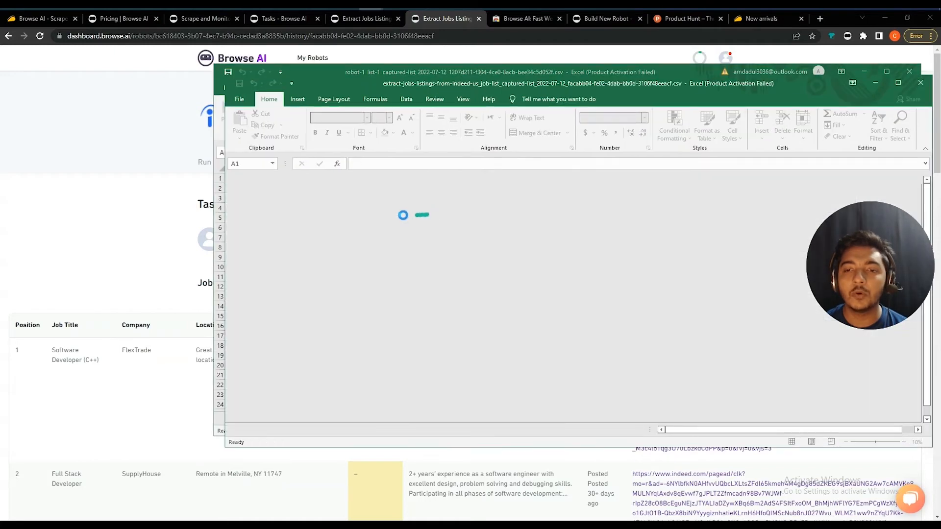
Examine the job list's columns in Excel, from position and job title to job link, and minimize both open workbooks.
left_click_drag(354, 218, 545, 327)
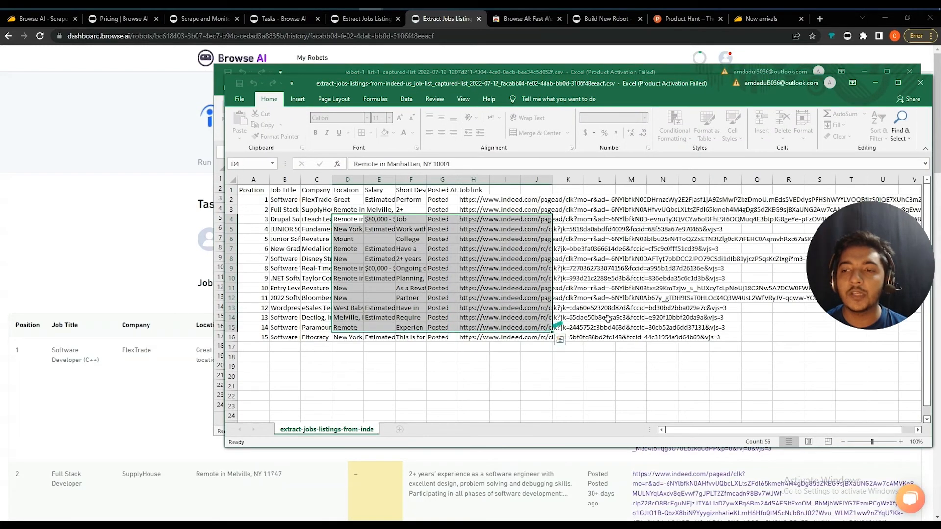
left_click(599, 319)
left_click_drag(251, 192, 253, 268)
left_click_drag(285, 191, 284, 258)
left_click_drag(315, 200, 316, 264)
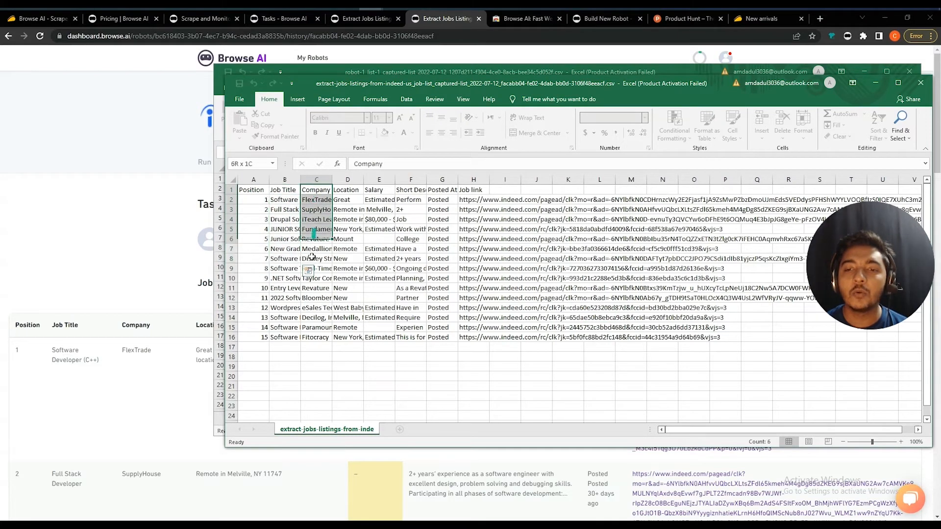
left_click_drag(345, 200, 346, 248)
left_click_drag(380, 200, 380, 259)
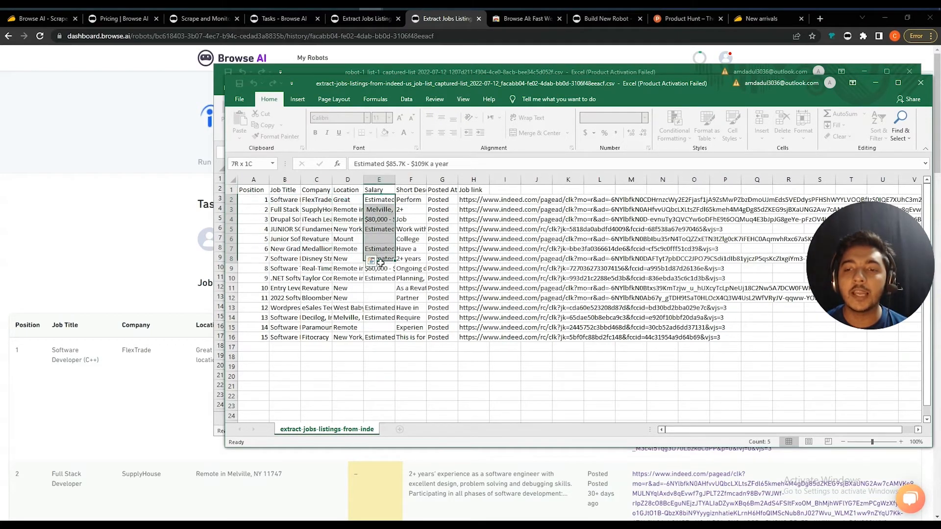
left_click_drag(410, 199, 411, 258)
left_click_drag(442, 200, 485, 268)
left_click(471, 200)
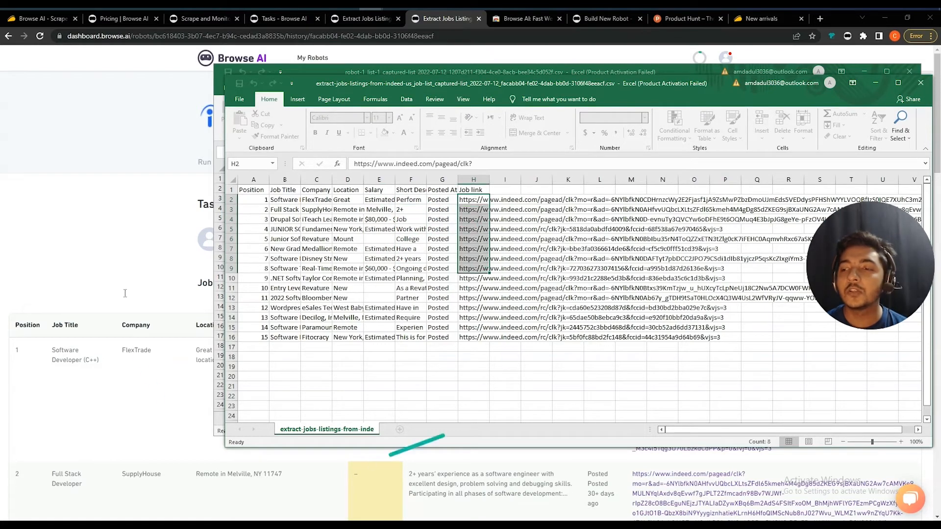
left_click(875, 81)
left_click(867, 71)
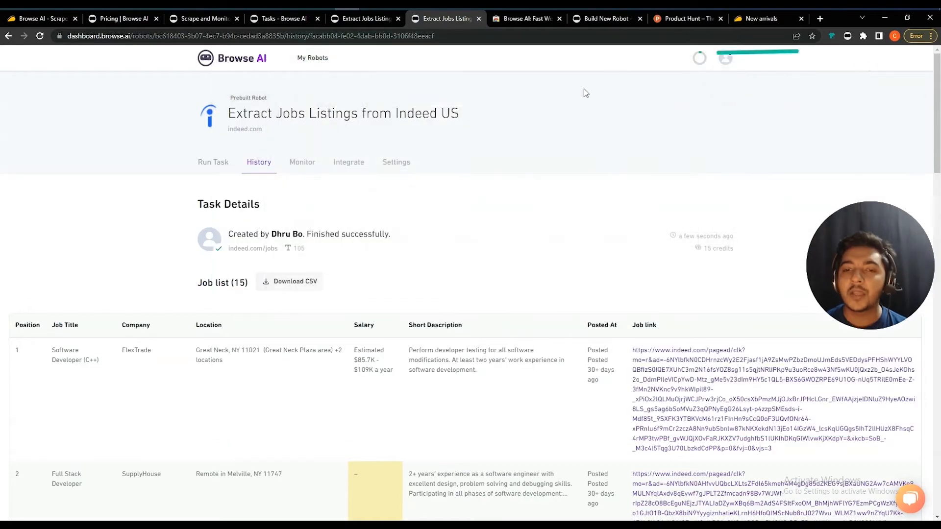
Review the Indeed task page down to its Final Screen and view the robot's integration options.
scroll(483, 300, "down", 7)
scroll(484, 300, "down", 13)
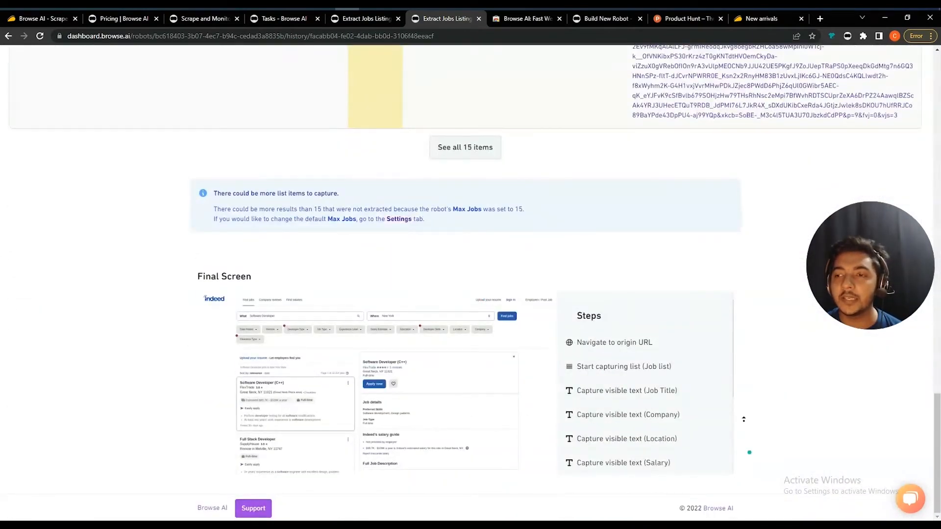
scroll(685, 154, "up", 15)
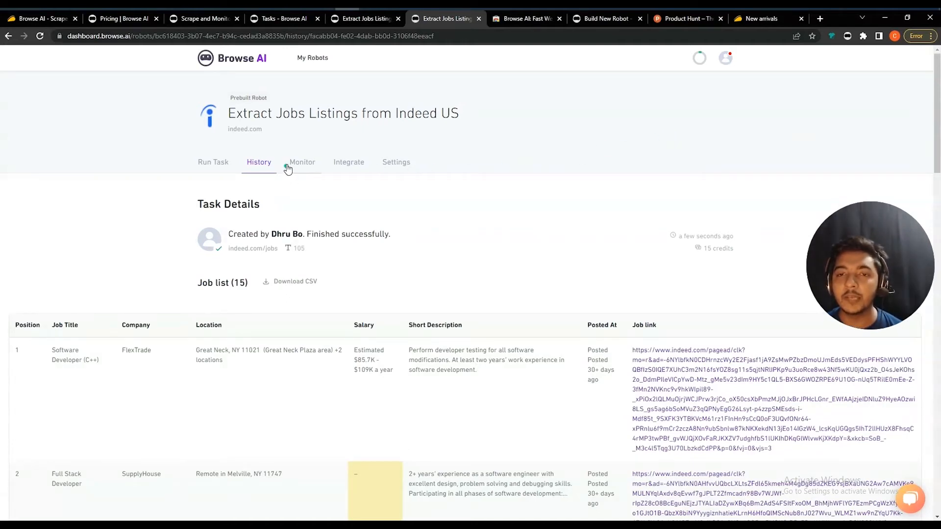
left_click(341, 166)
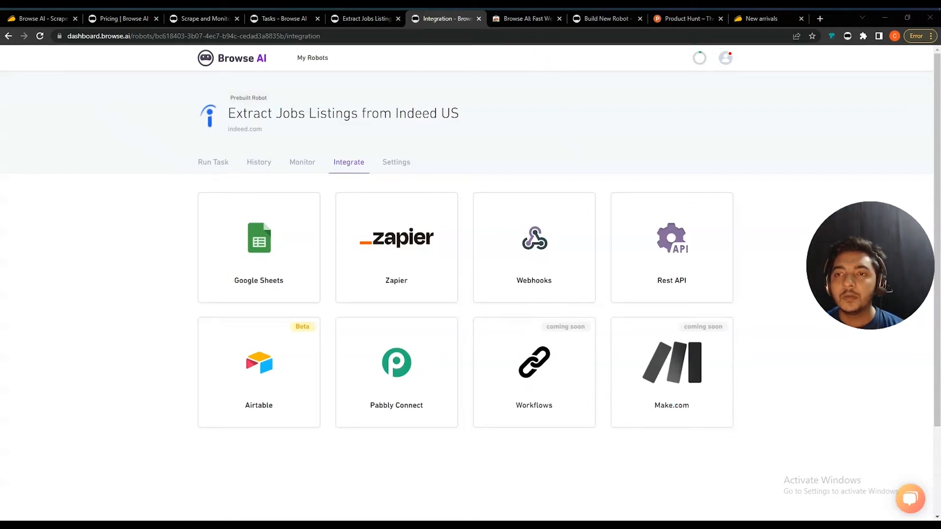
Start building a new custom robot of the Monitor Site Changes type from the robots list.
left_click(325, 59)
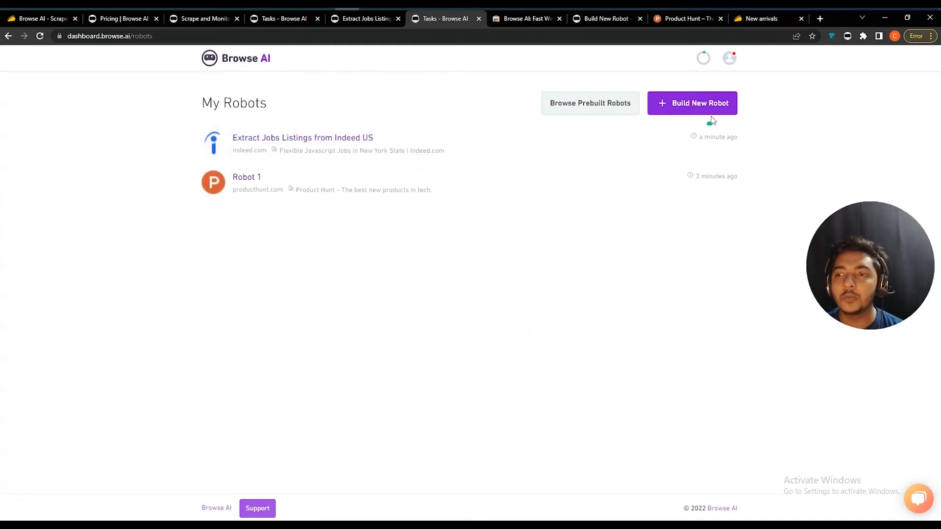
left_click(691, 104)
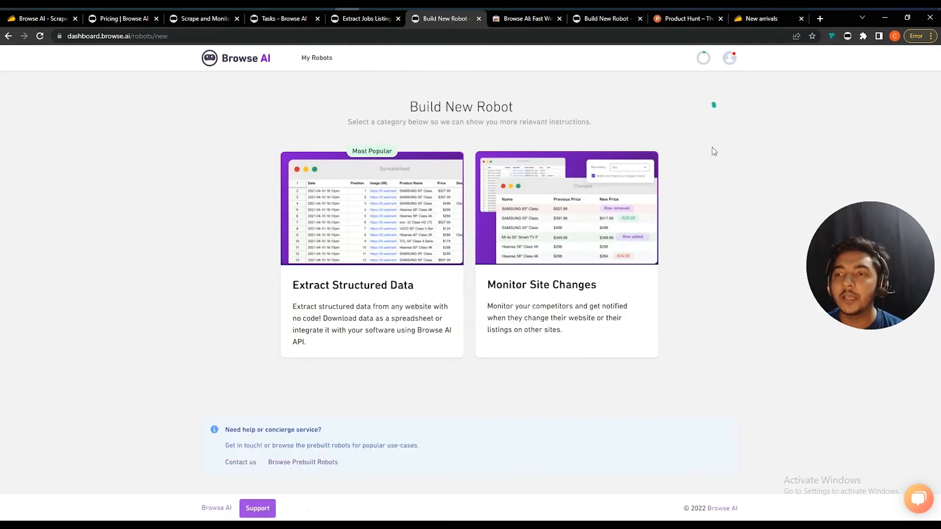
left_click(531, 289)
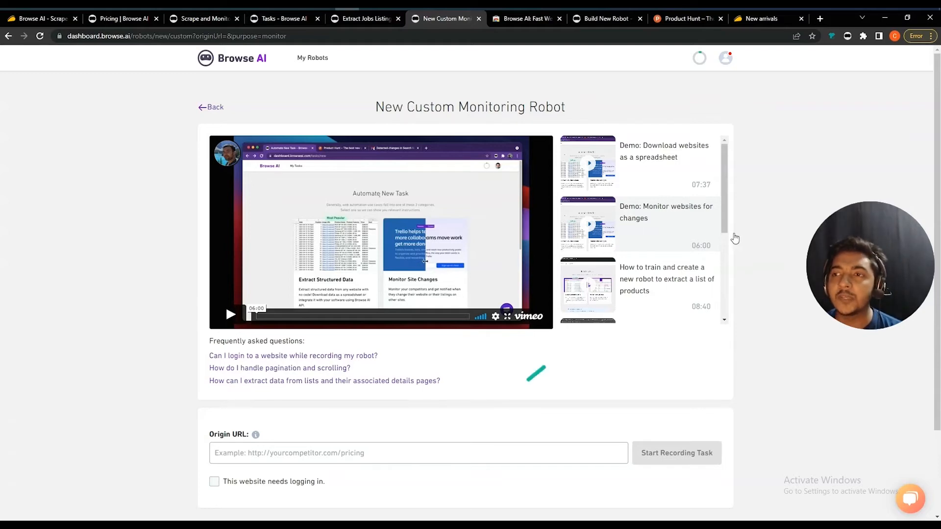
Copy the web address of AppSumo's New arrivals page and glance over its product listings.
left_click(758, 20)
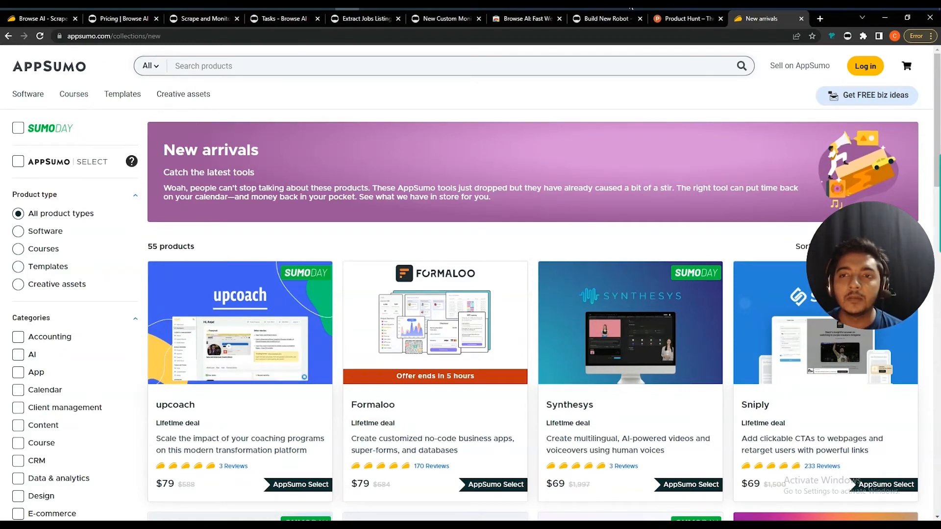
left_click(234, 36)
right_click(234, 35)
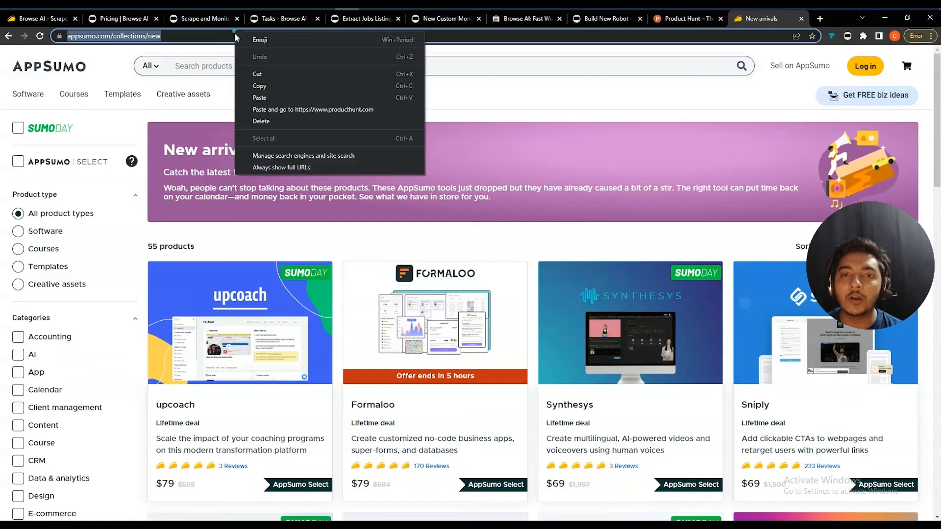
left_click(264, 86)
scroll(315, 191, "down", 1)
scroll(316, 191, "down", 3)
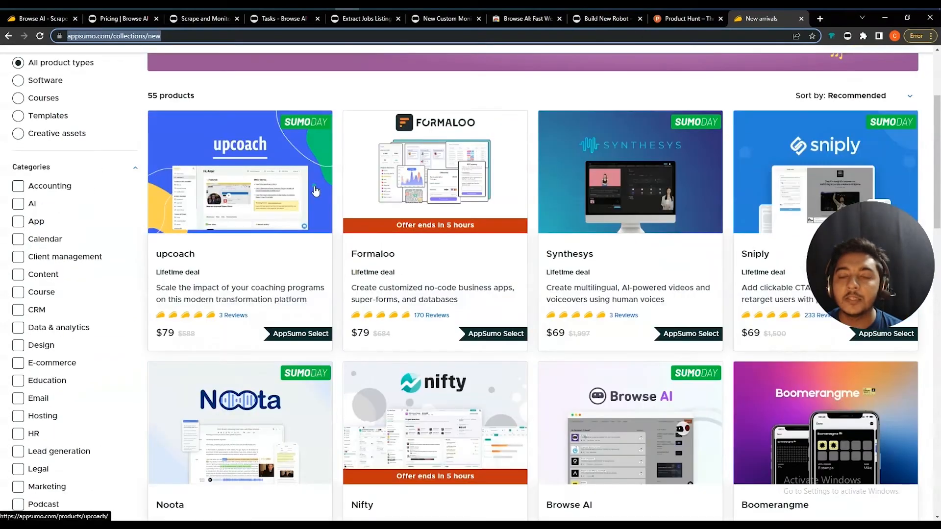
scroll(316, 191, "up", 3)
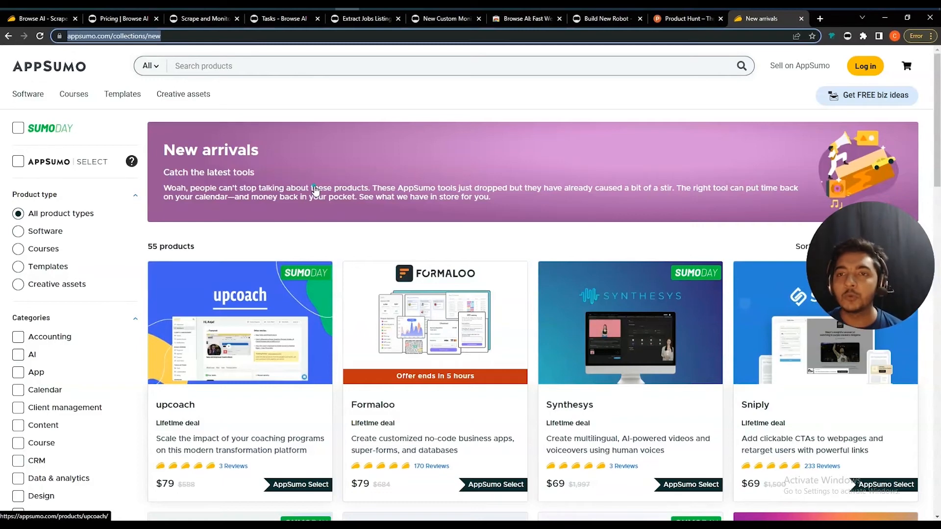
left_click(386, 19)
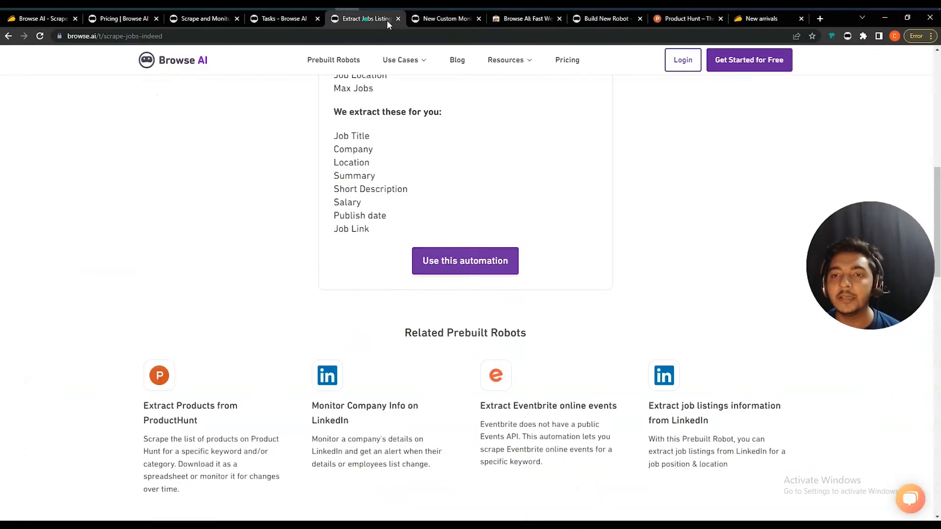
left_click(444, 19)
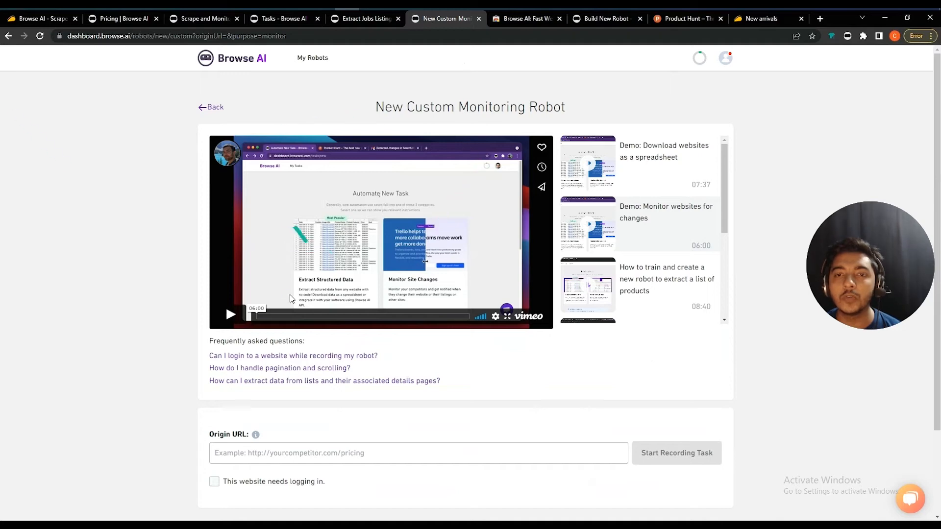
scroll(294, 318, "down", 2)
left_click(286, 349)
key("ctrl+v")
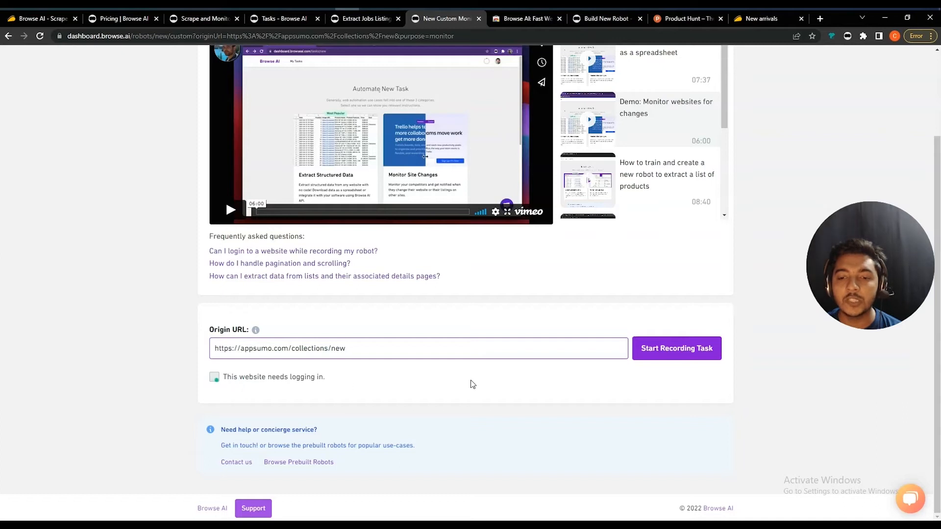
left_click(657, 351)
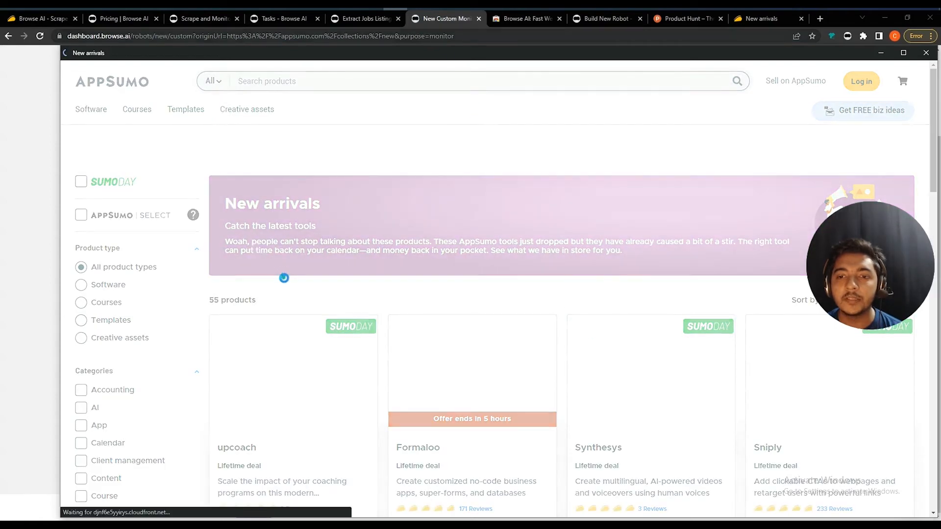
Begin a list capture in the recorder and select the grid of product cards under New arrivals.
scroll(630, 235, "down", 1)
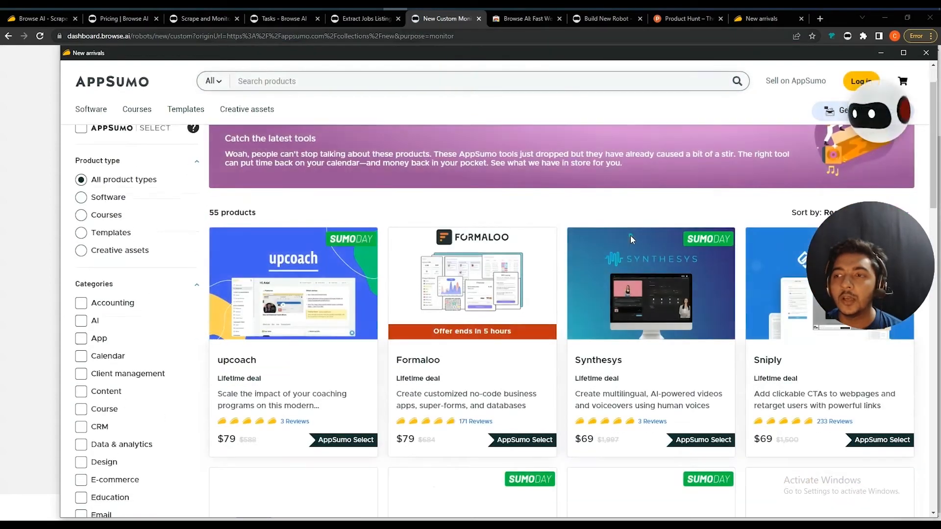
left_click(807, 178)
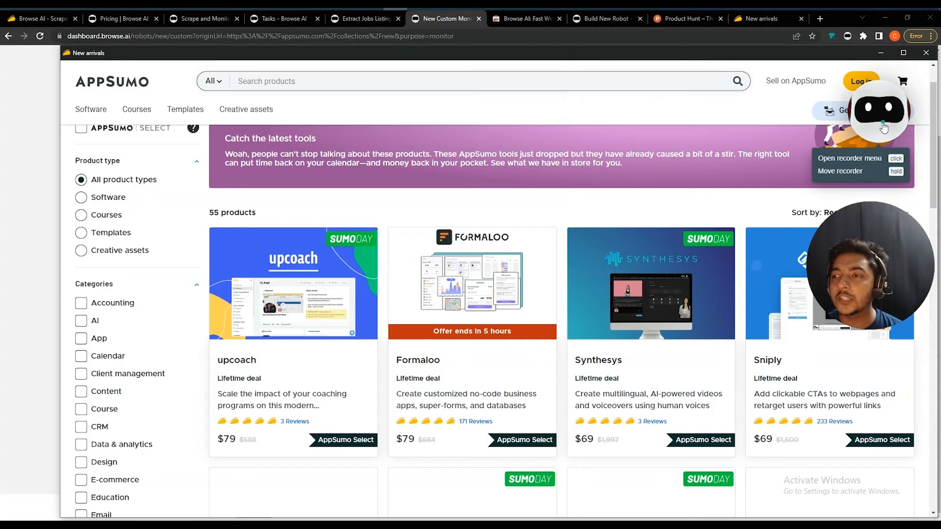
left_click(880, 111)
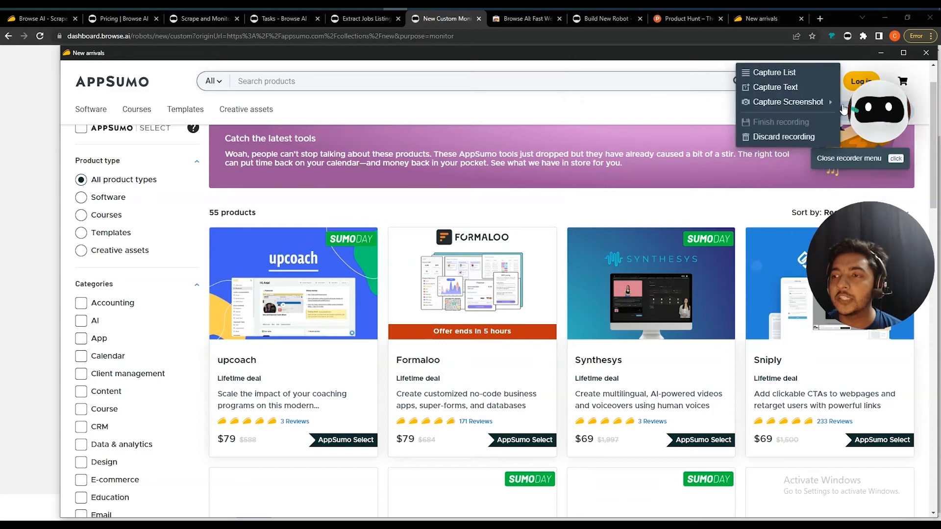
left_click(774, 72)
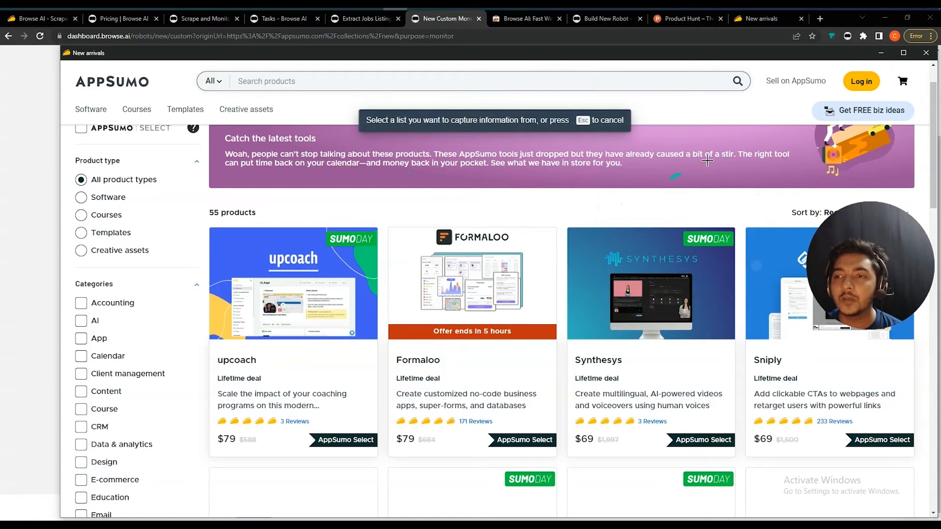
left_click_drag(850, 292, 841, 165)
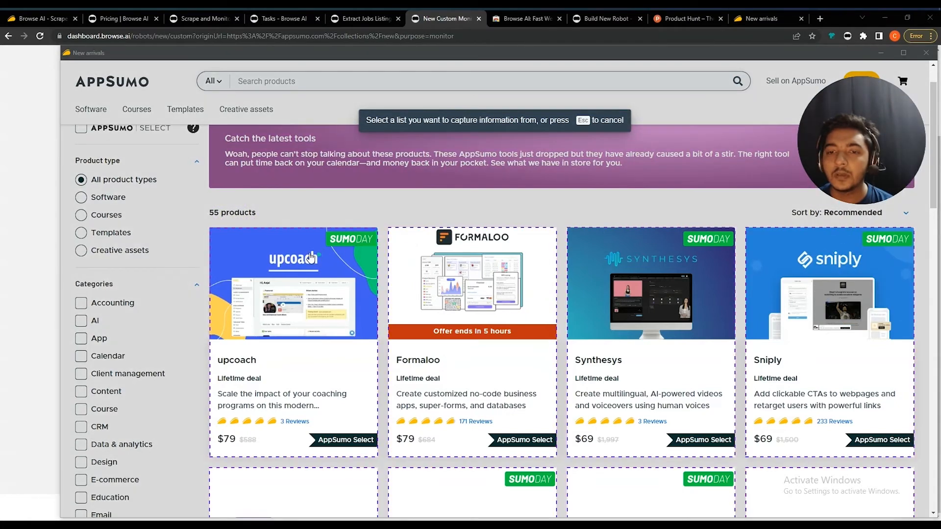
left_click(299, 250)
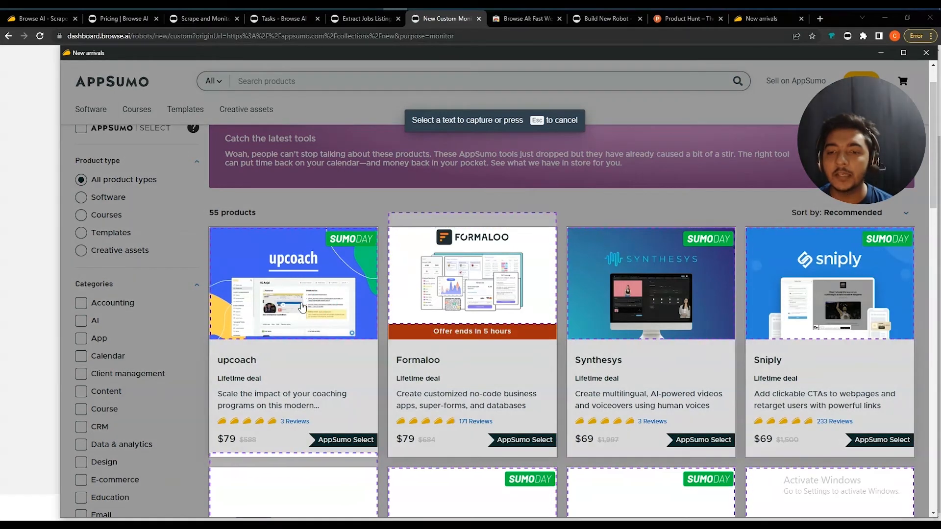
Capture each product's image URL, name and description from the cards, check the selection down the page and finish selecting.
left_click(295, 296)
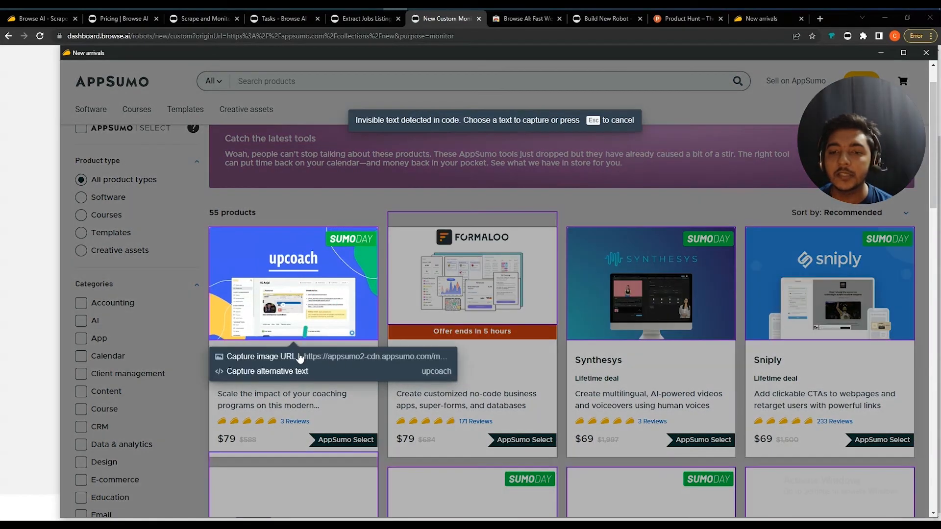
left_click(263, 357)
left_click(243, 365)
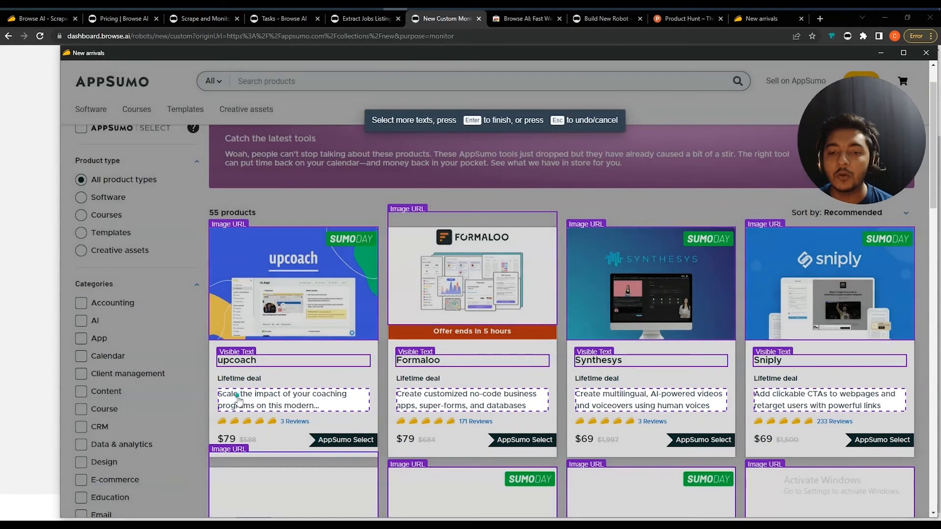
left_click(237, 398)
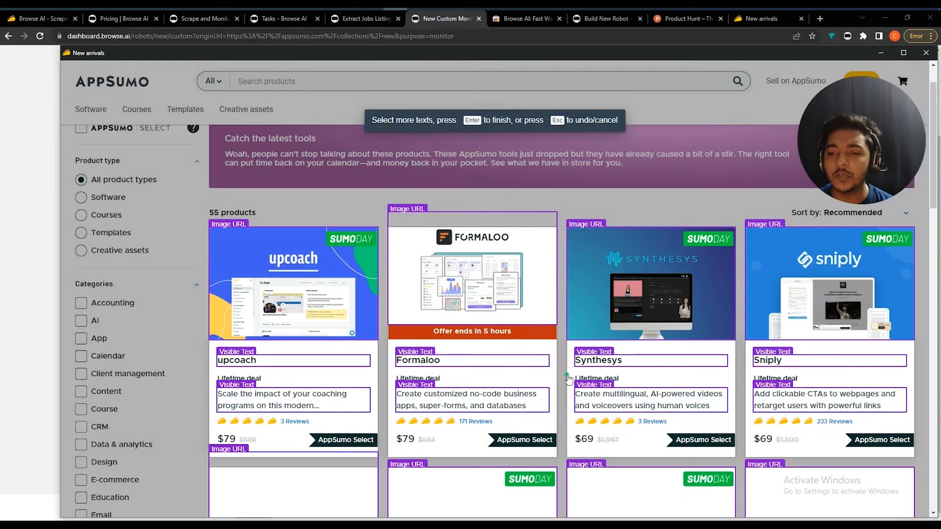
scroll(571, 381, "down", 2)
scroll(572, 381, "down", 8)
scroll(571, 377, "up", 11)
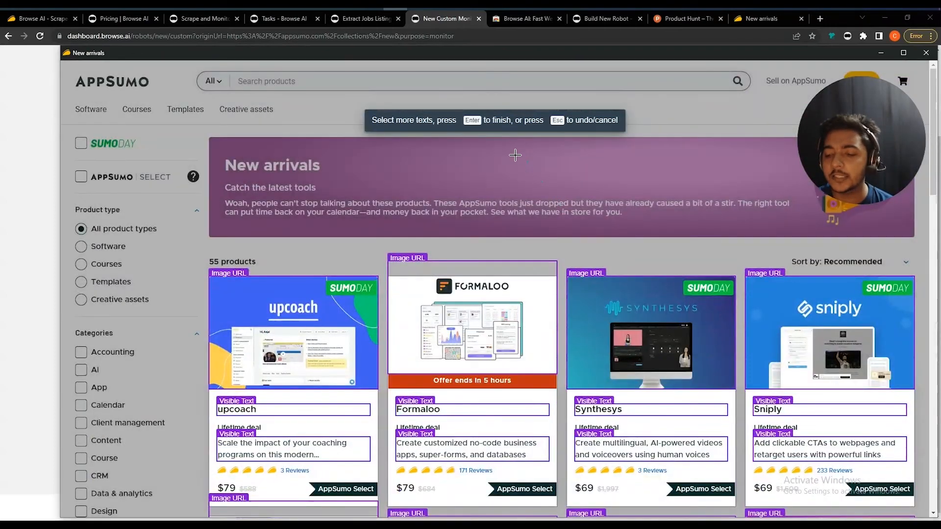
key("Return")
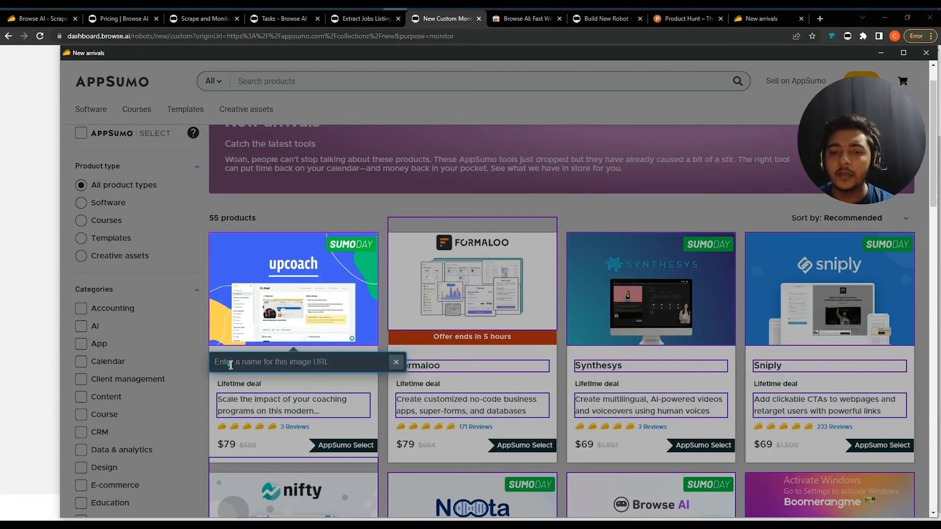
Label the captured image field "Image URL" and the product title field "Product Name".
type("Image URL")
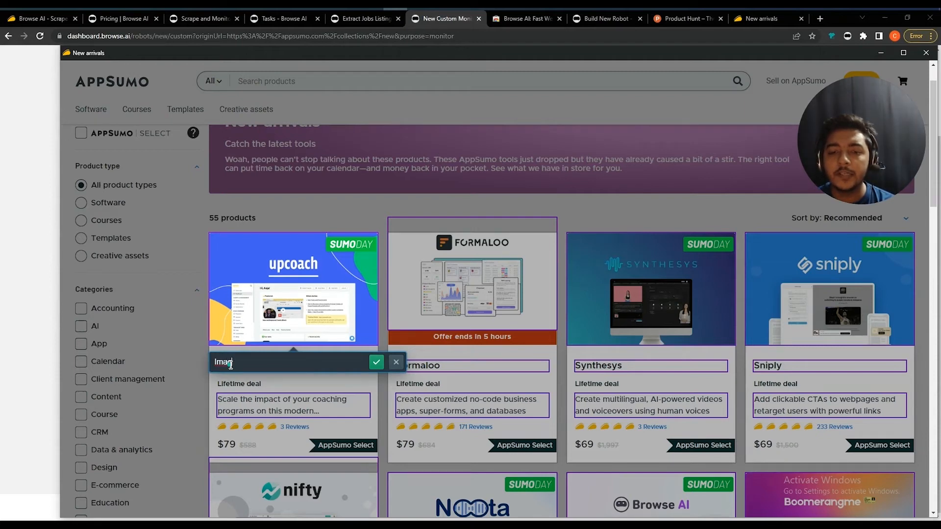
left_click(377, 362)
left_click(280, 312)
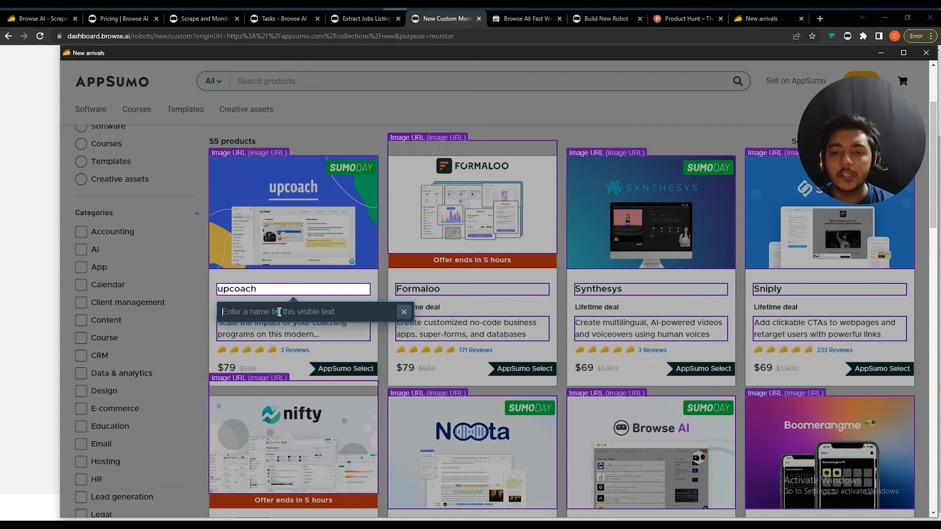
type("pRO")
key("BackSpace")
key("BackSpace")
key("BackSpace")
type("Product Name")
left_click(384, 312)
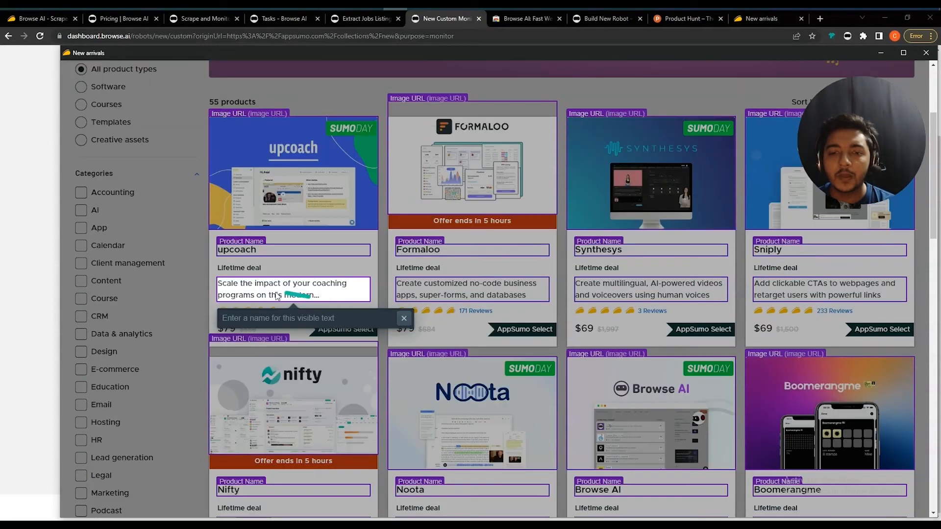
Label the captured description text "Product Description".
left_click(276, 319)
type("D")
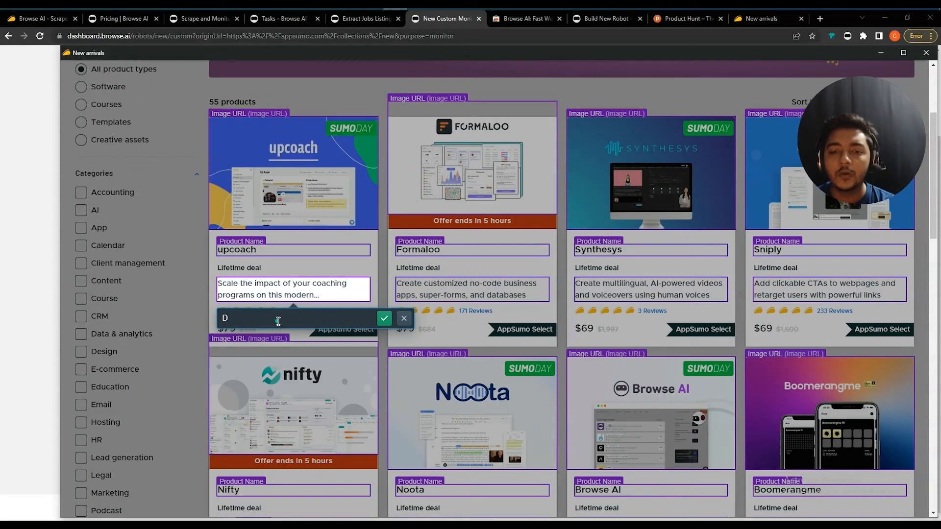
key("BackSpace")
type("Product Description")
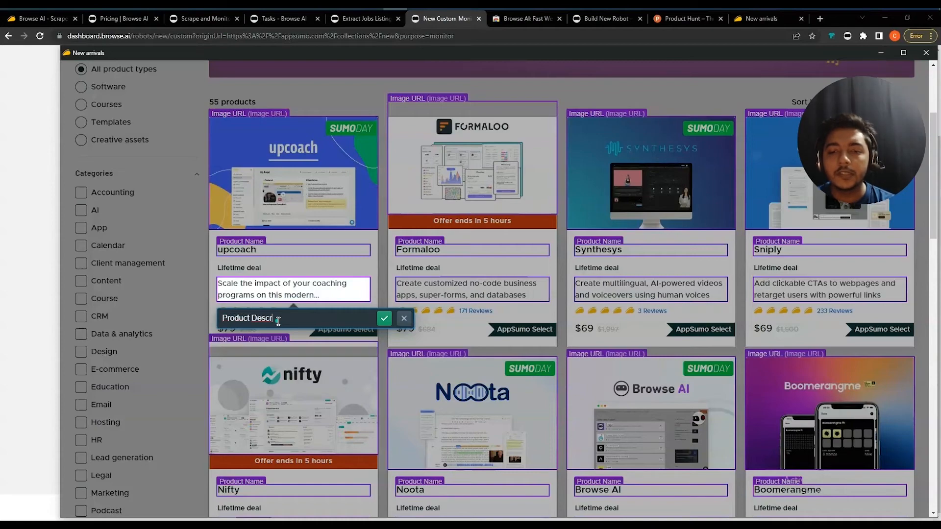
left_click(385, 318)
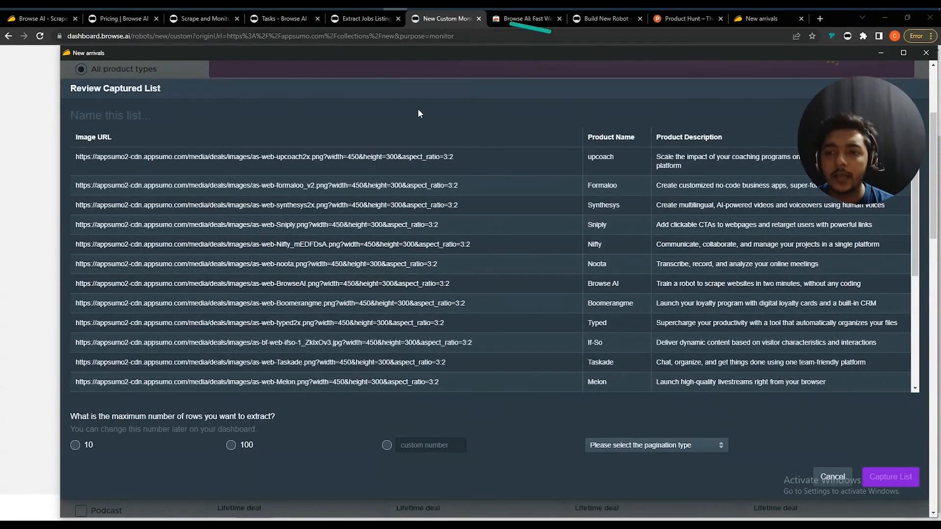
Review the captured list, limit extraction to a custom 30 rows and set pagination to "Scroll down to load more items".
scroll(457, 257, "down", 4)
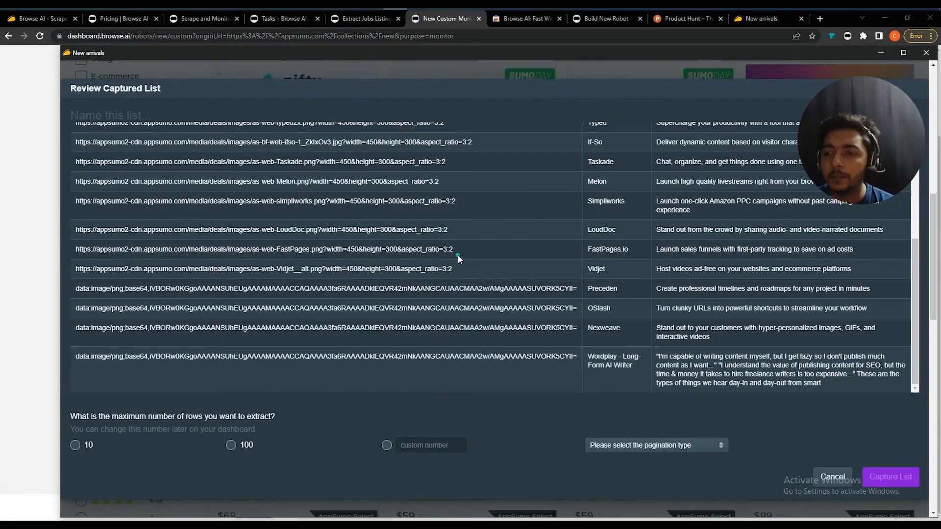
scroll(424, 254, "up", 5)
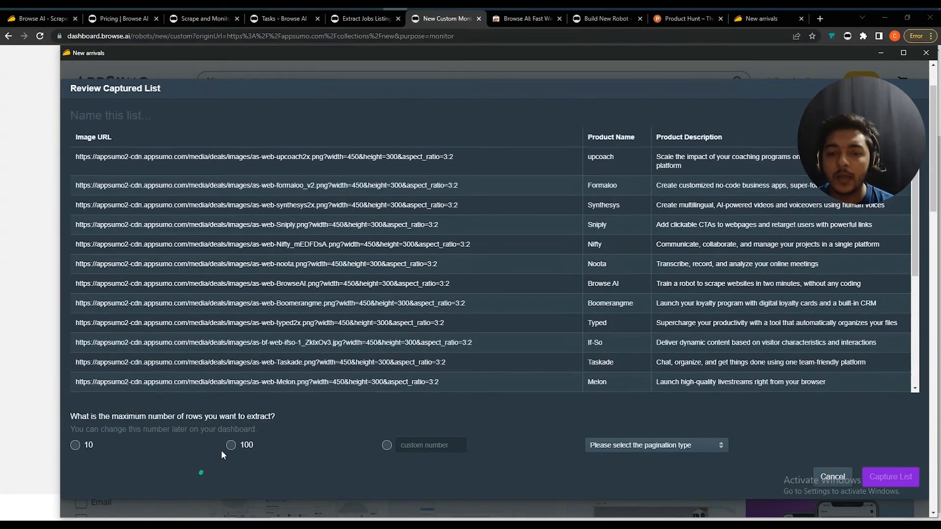
left_click(412, 447)
type("30")
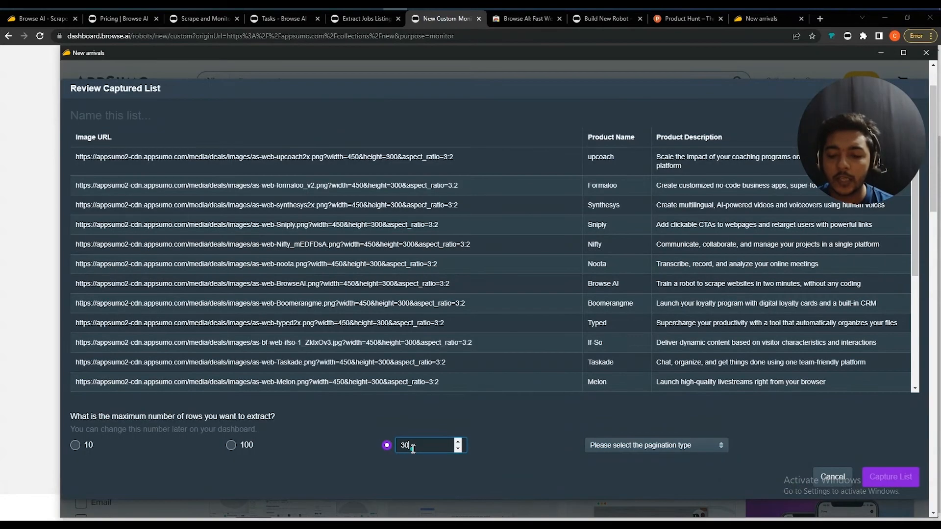
left_click(607, 445)
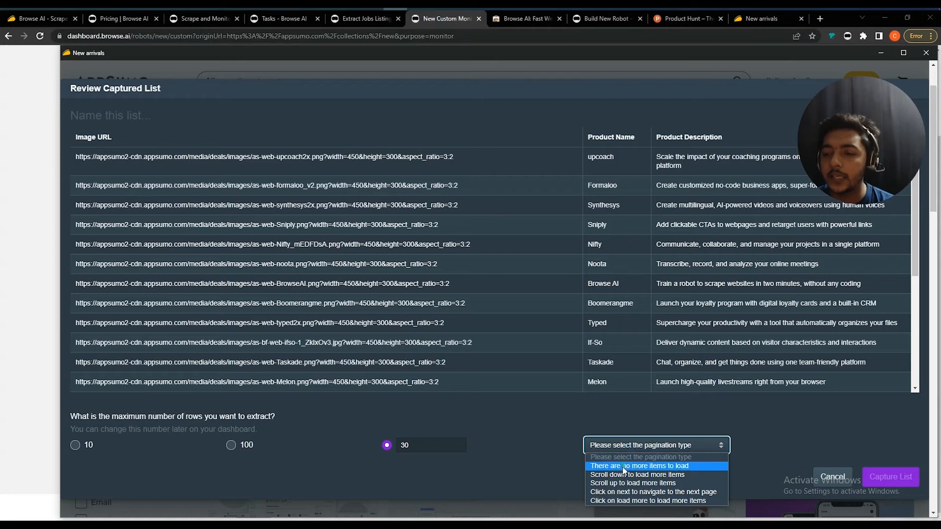
left_click(646, 475)
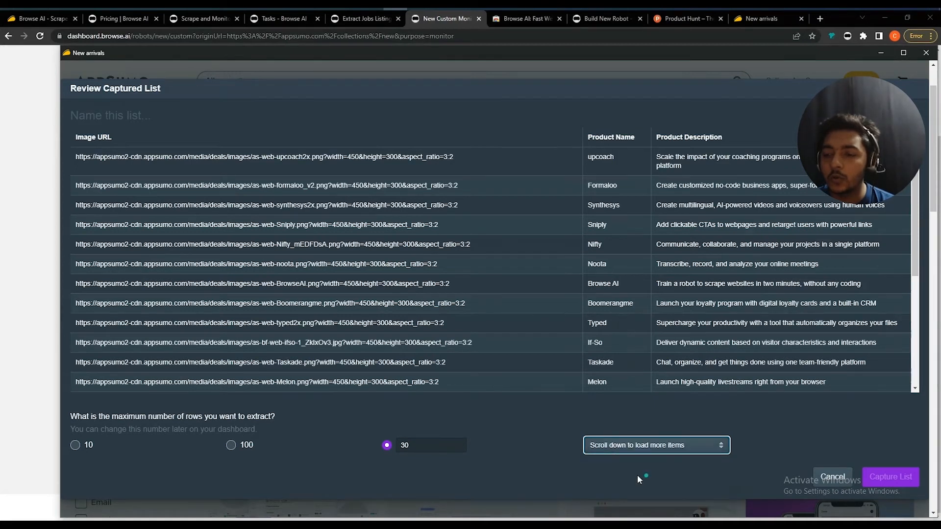
Name the captured list "AS New Deal" and capture it.
left_click(112, 120)
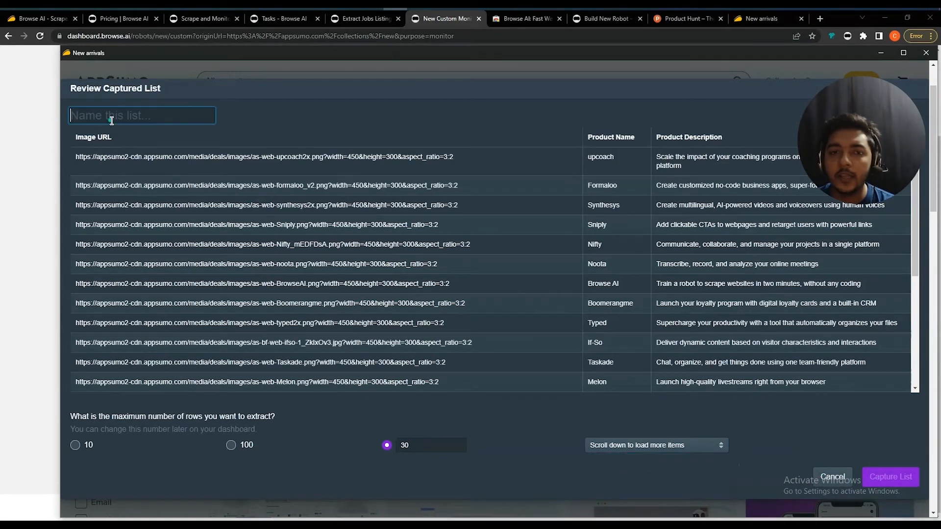
type("AS ")
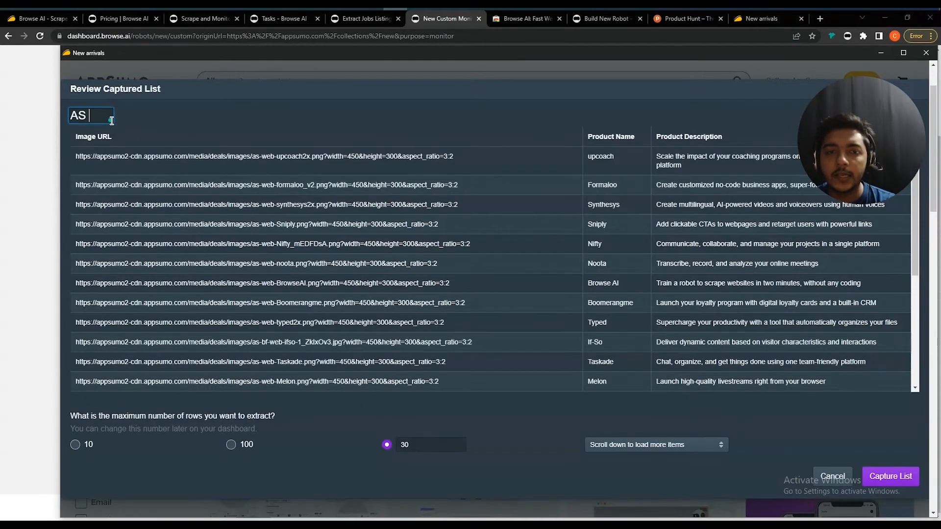
type("New Deal")
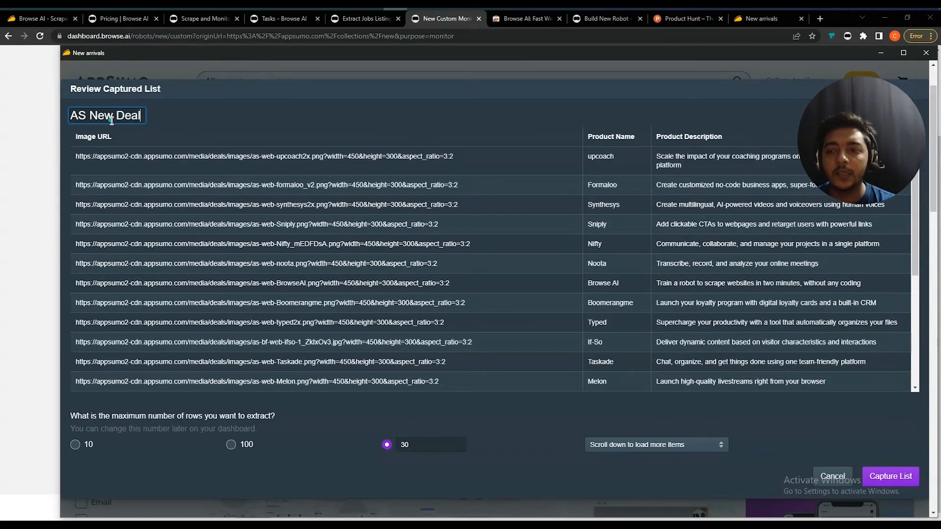
left_click(165, 122)
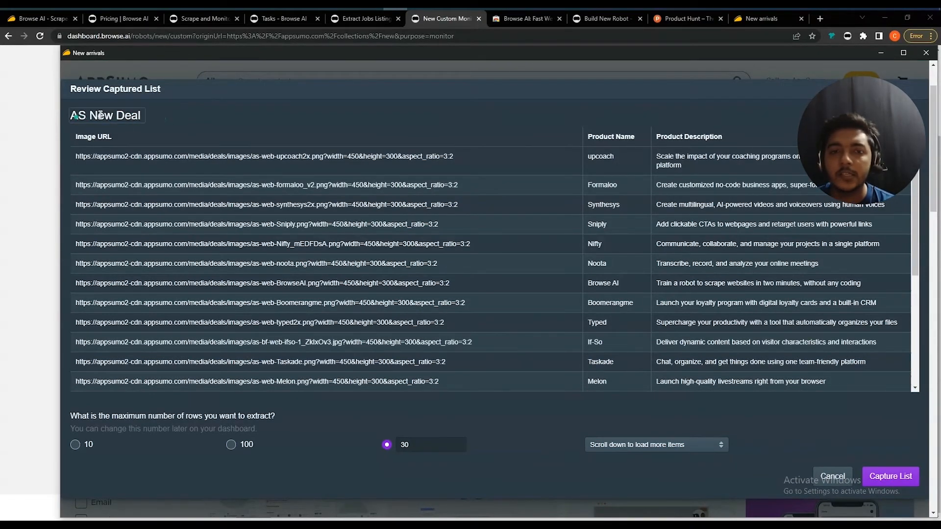
left_click(880, 479)
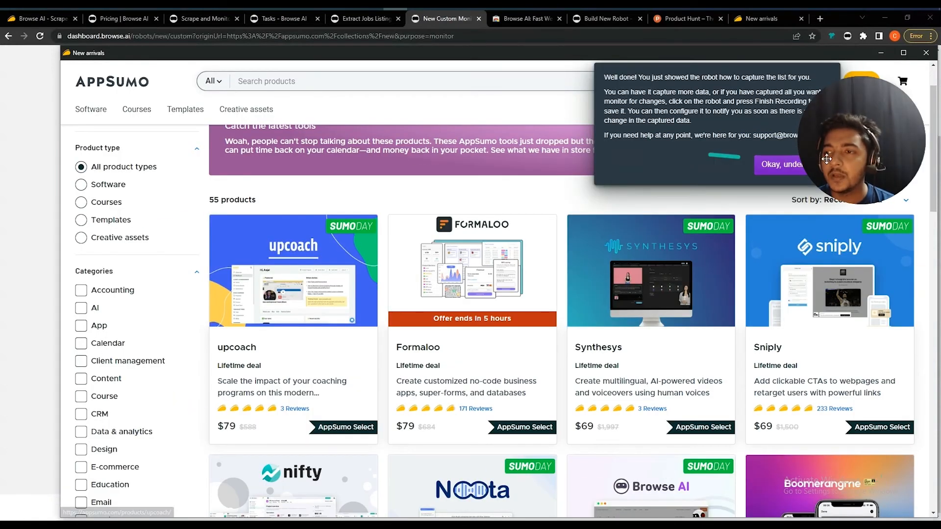
Dismiss the list capture message and finish the robot recording.
left_click_drag(827, 159, 426, 145)
left_click(782, 164)
left_click(867, 120)
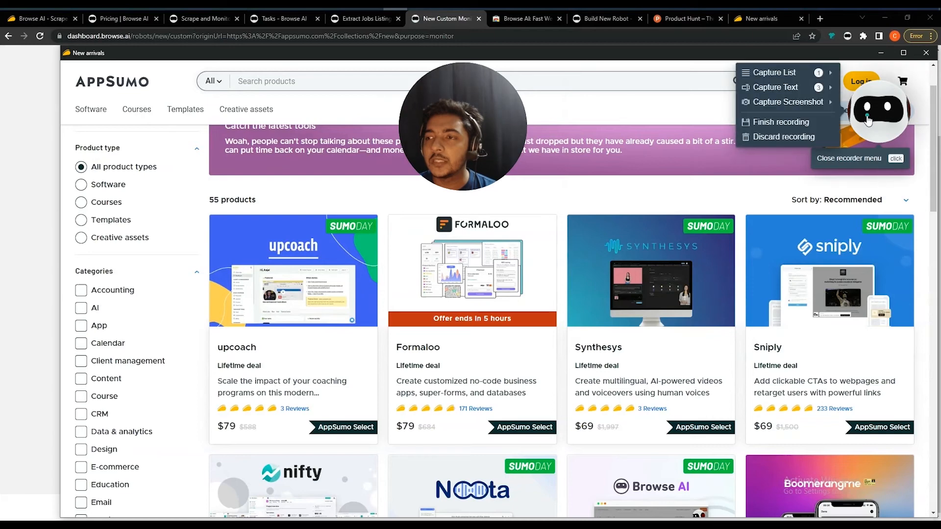
left_click(767, 125)
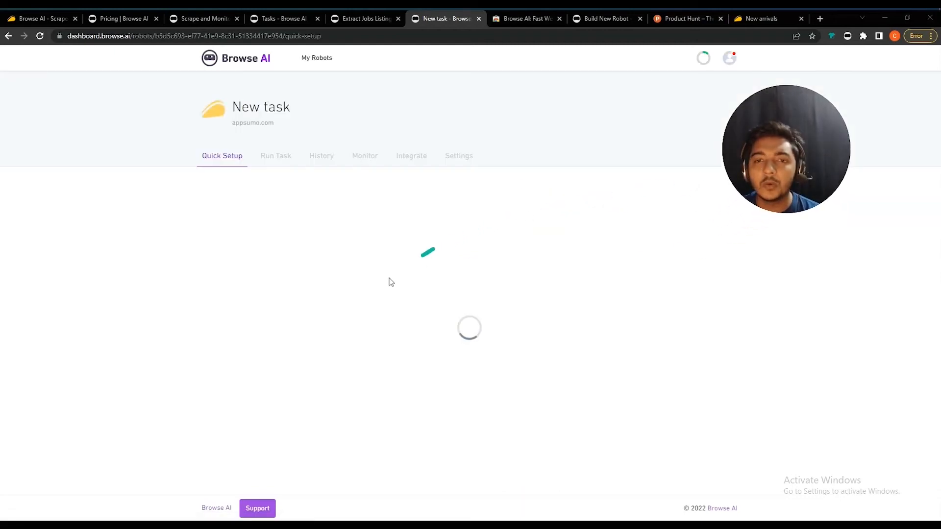
Name the robot "AS New Deal Monitoring Robot" and save the name.
left_click(277, 197)
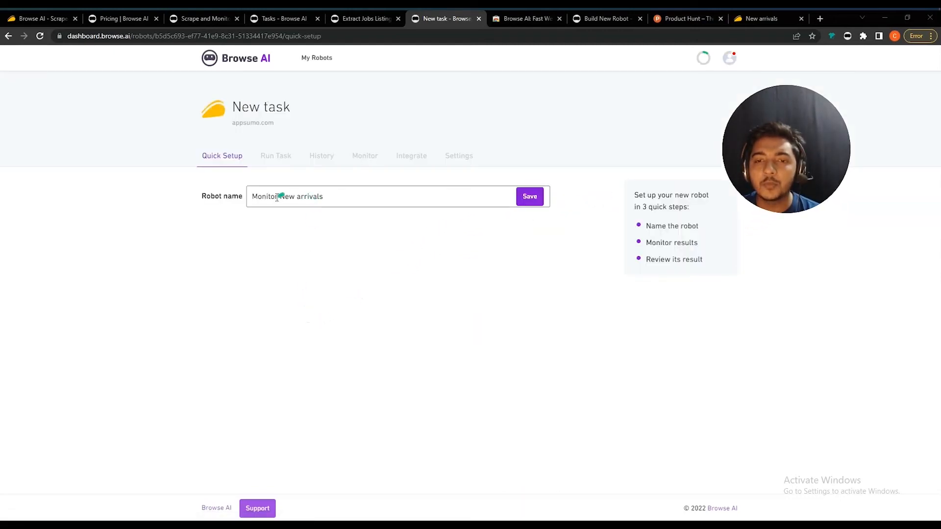
triple_click(274, 198)
type("AS")
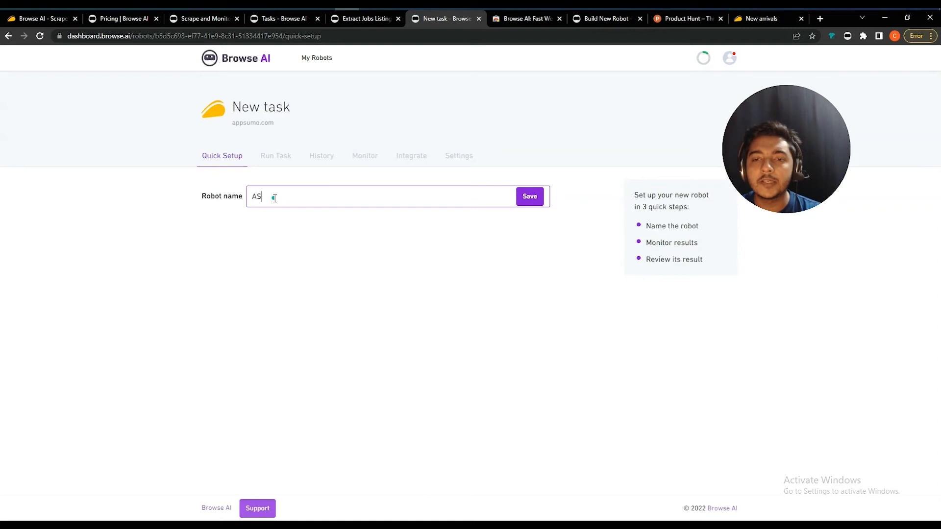
type(" New Deal Monitoring Robot")
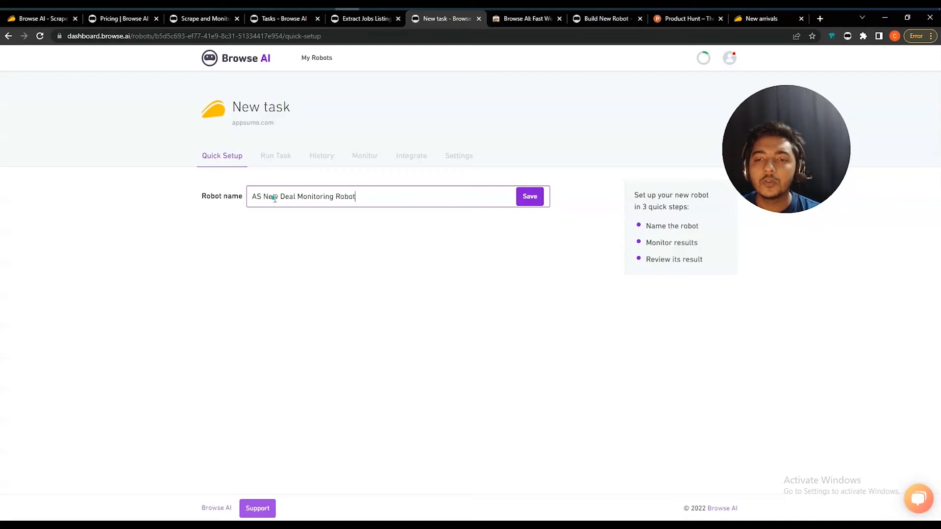
left_click(523, 203)
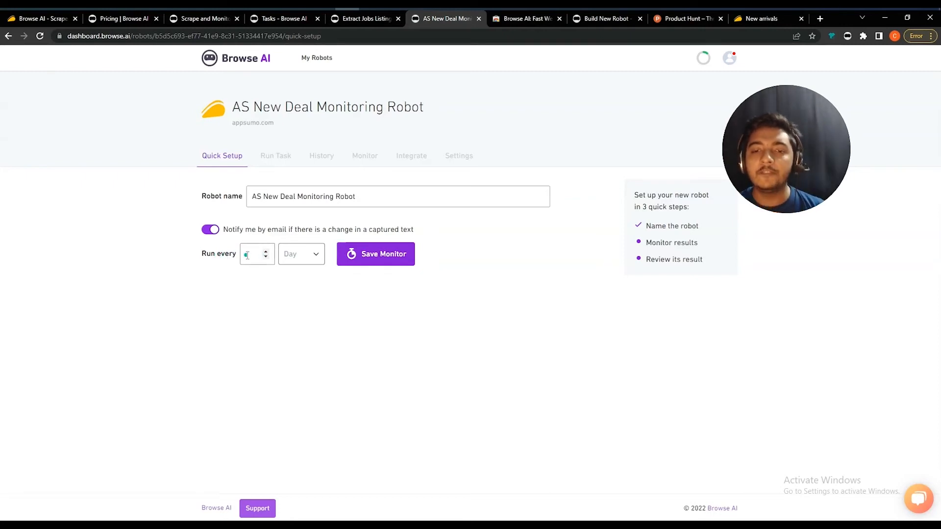
Check the available run intervals, keep the monitor at every 1 day and save it.
left_click(309, 257)
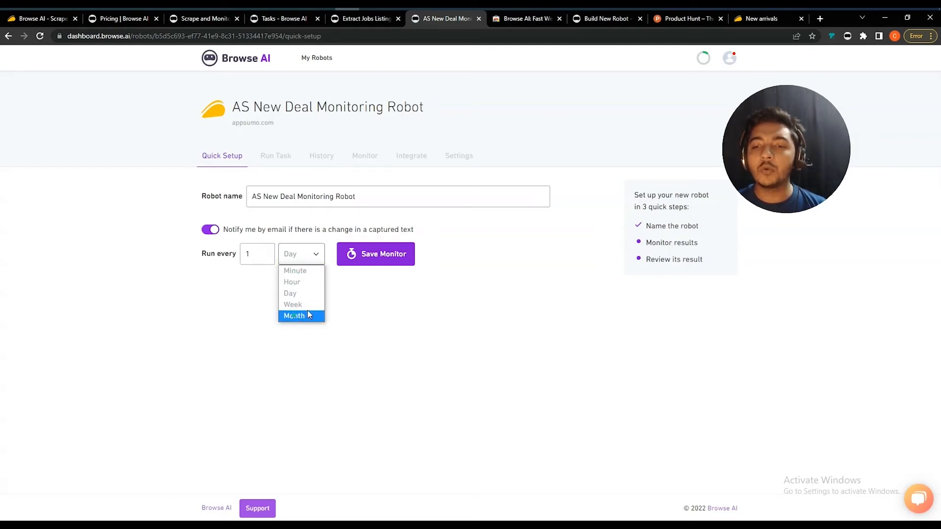
left_click(364, 286)
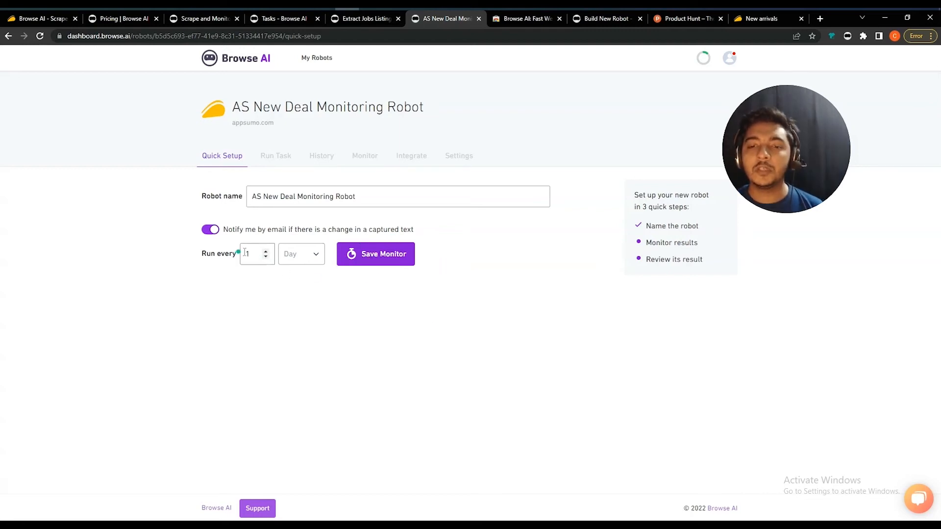
left_click(265, 256)
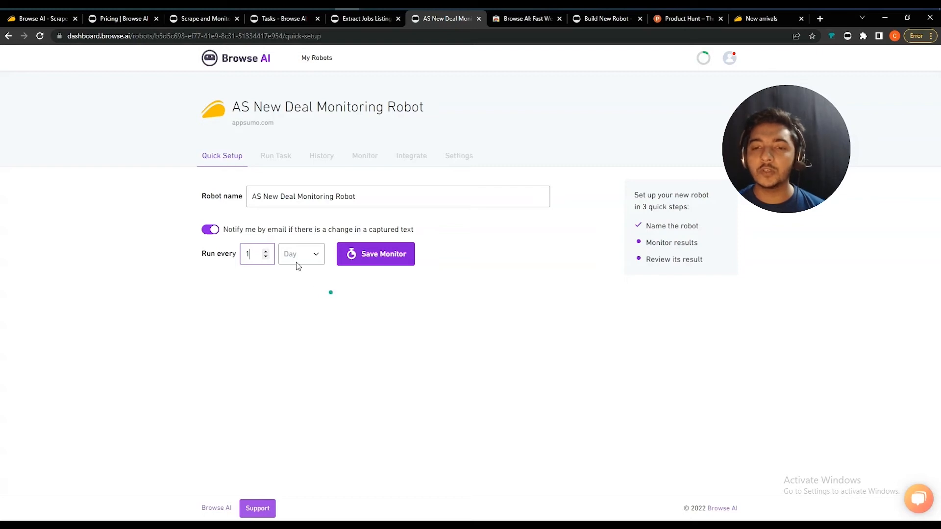
left_click(373, 263)
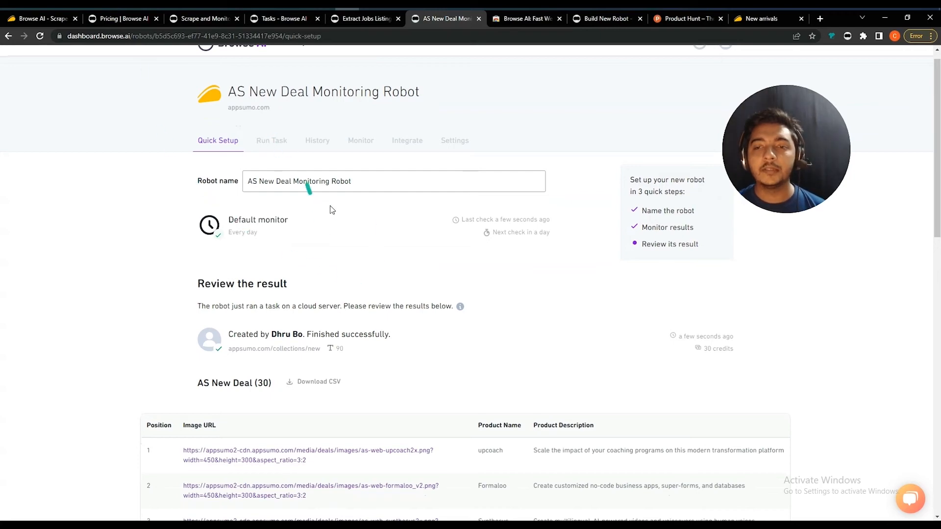
Review the robot's sample results and recorded steps, and approve them as looking good.
scroll(380, 235, "down", 12)
scroll(582, 355, "down", 3)
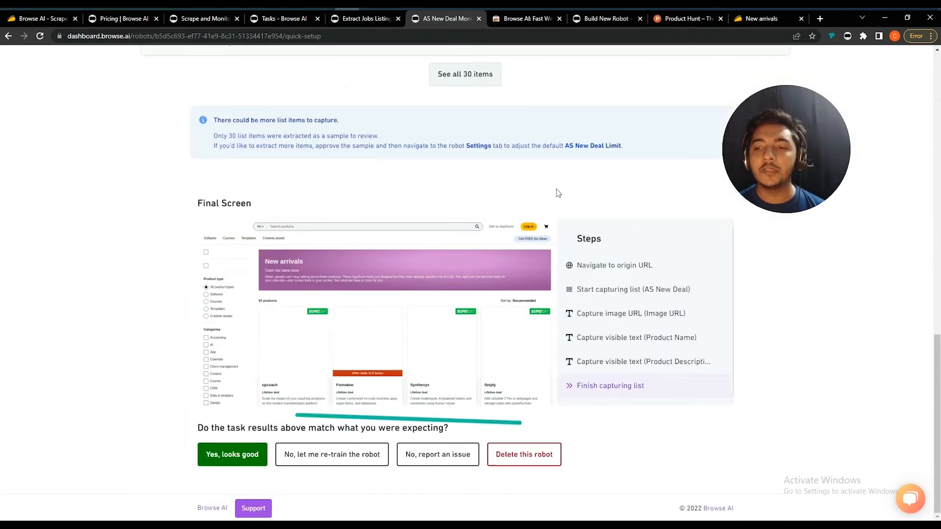
left_click(215, 458)
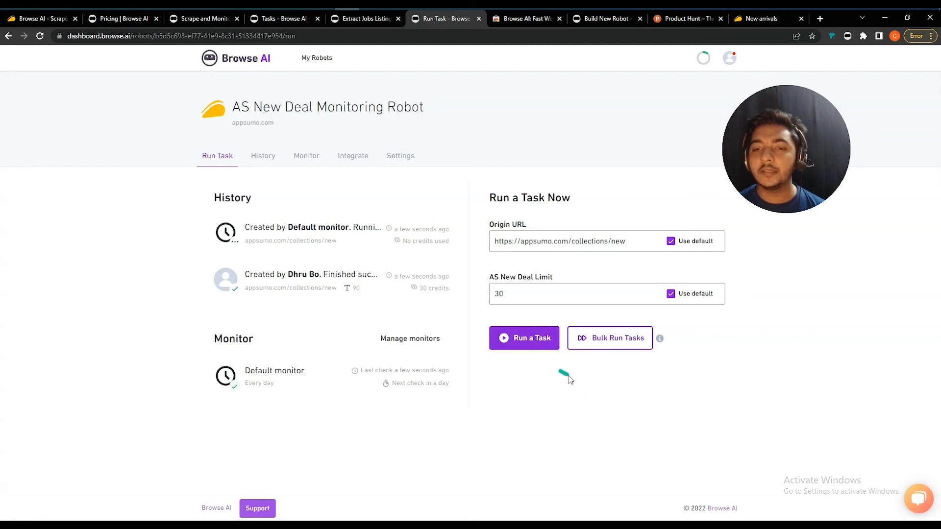
Set the AS New Deal Limit to 50 and run a task with the default origin URL.
left_click(521, 296)
key("BackSpace")
key("BackSpace")
type("50")
left_click(745, 348)
left_click(539, 339)
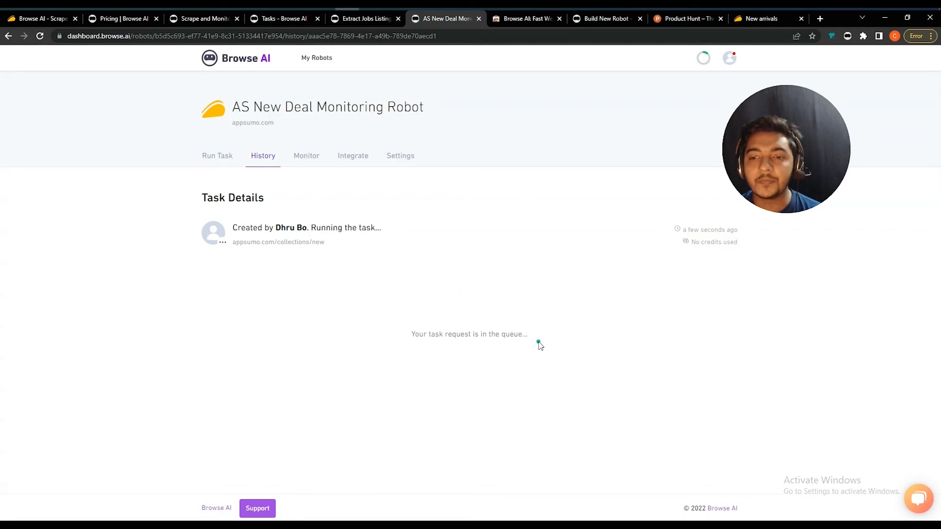
Wait for the queued task to finish and look through its extracted product list.
double_click(404, 334)
left_click_drag(460, 334, 577, 334)
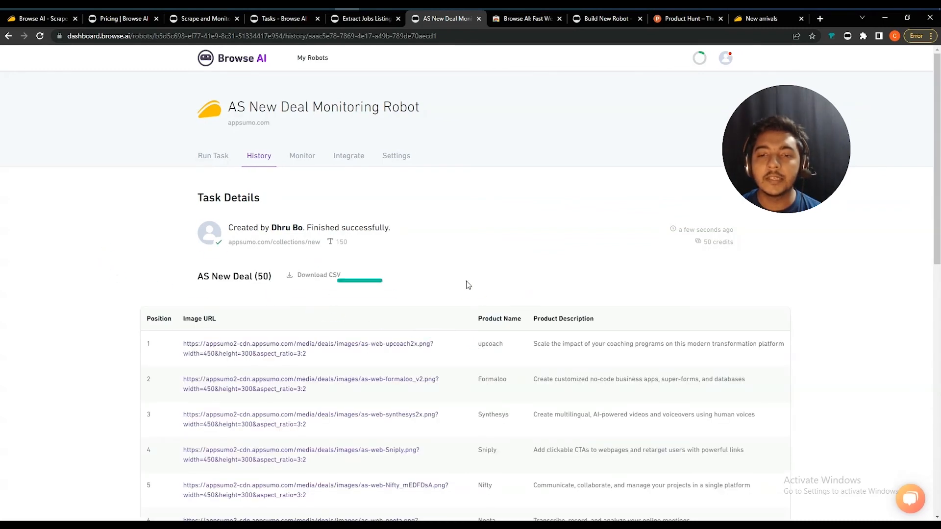
scroll(630, 296, "down", 5)
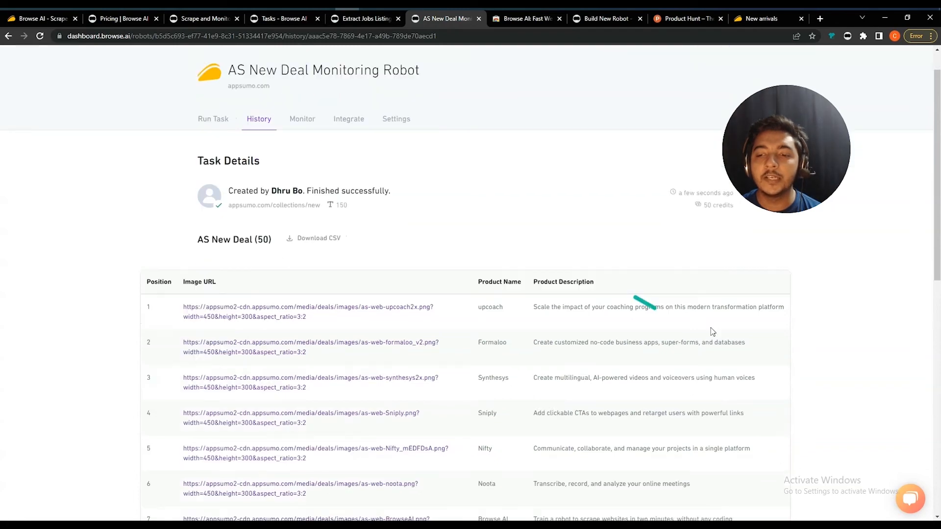
scroll(804, 365, "down", 3)
scroll(806, 368, "up", 8)
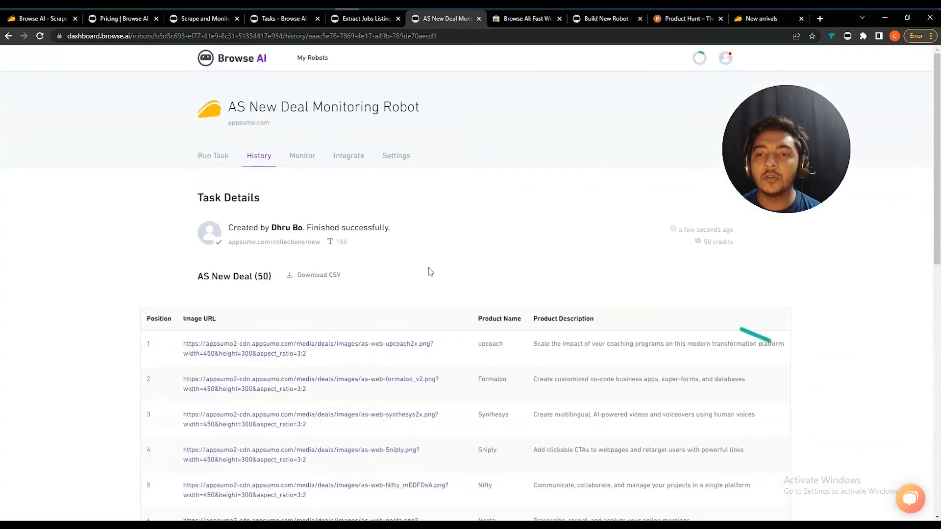
Download the task's results as a CSV, look through its rows in Excel and minimize the open spreadsheets.
left_click(316, 286)
left_click(66, 497)
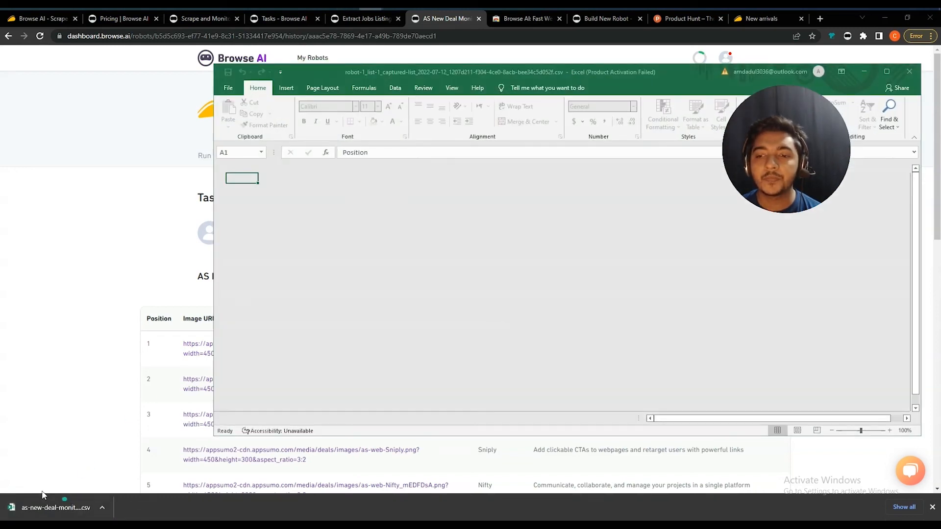
scroll(423, 225, "down", 17)
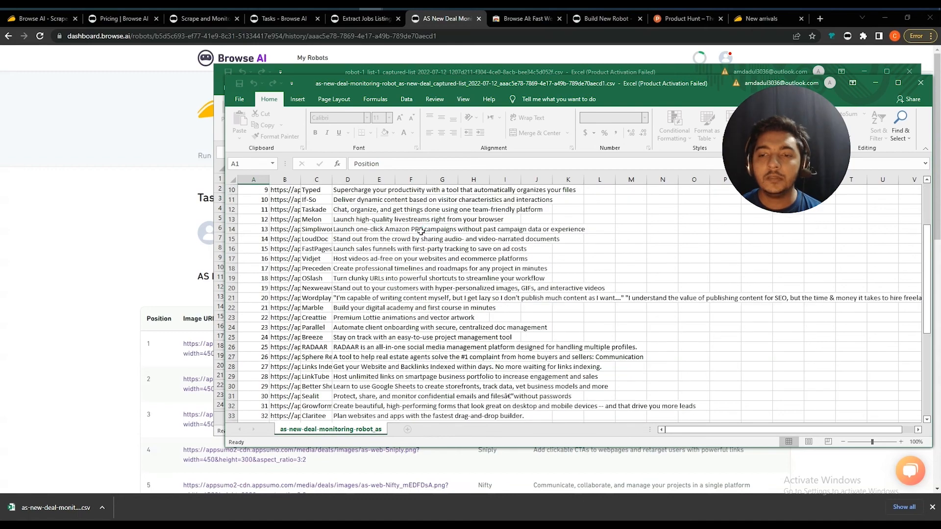
scroll(421, 233, "up", 7)
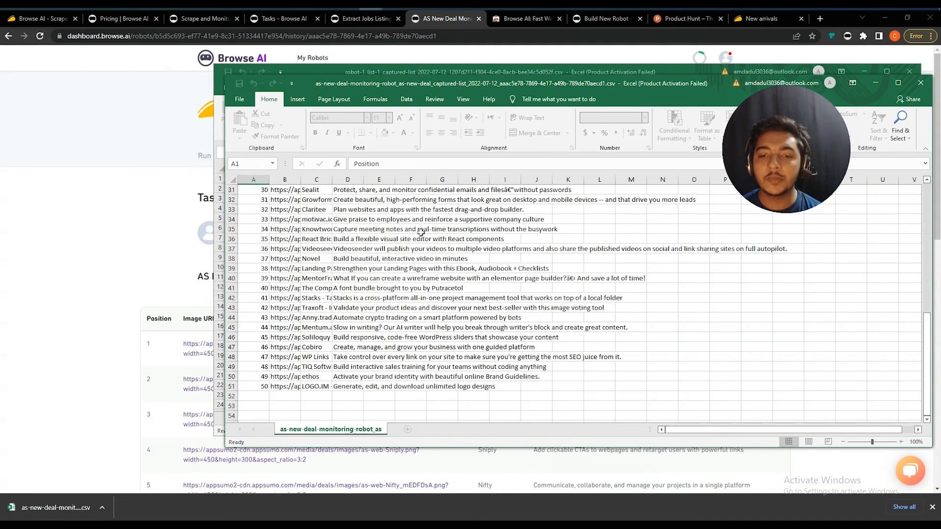
scroll(421, 232, "up", 10)
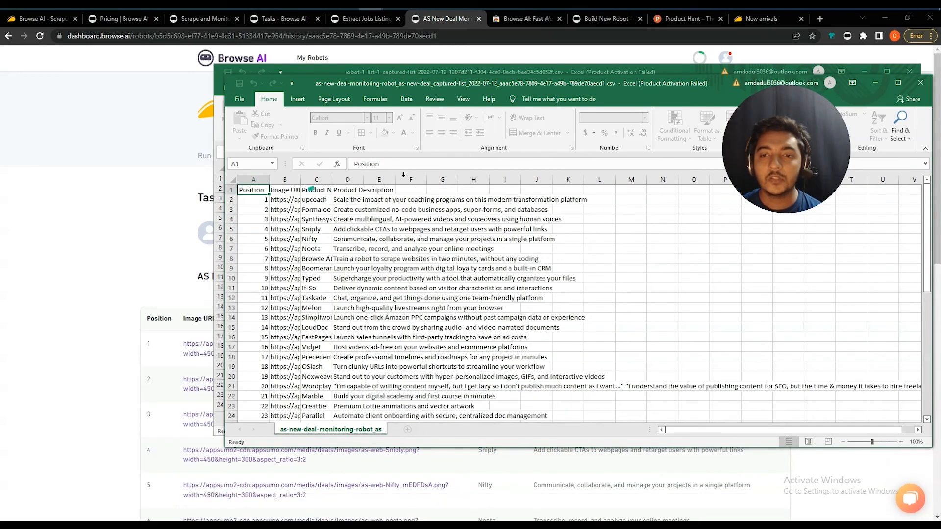
left_click(876, 82)
left_click(865, 73)
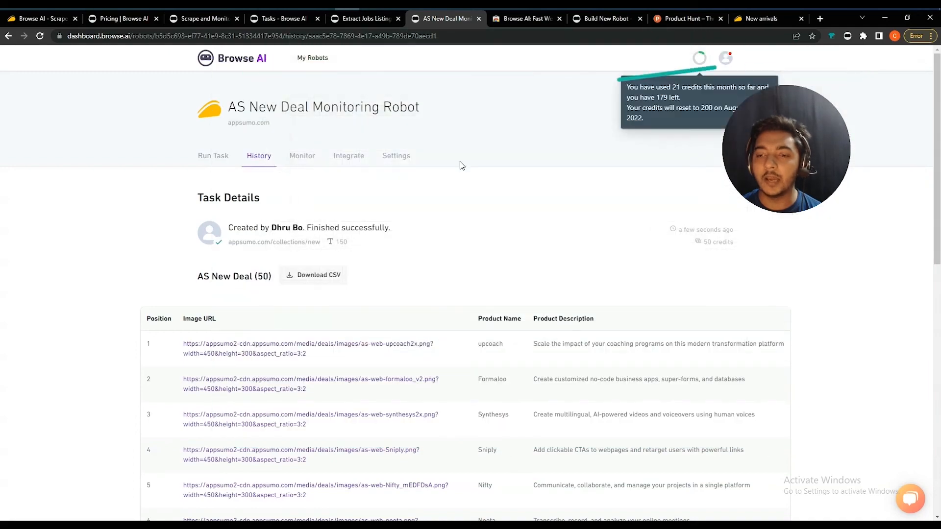
Examine the finished task's final screen and steps, and return to the My Robots list.
scroll(849, 366, "down", 5)
scroll(849, 366, "down", 6)
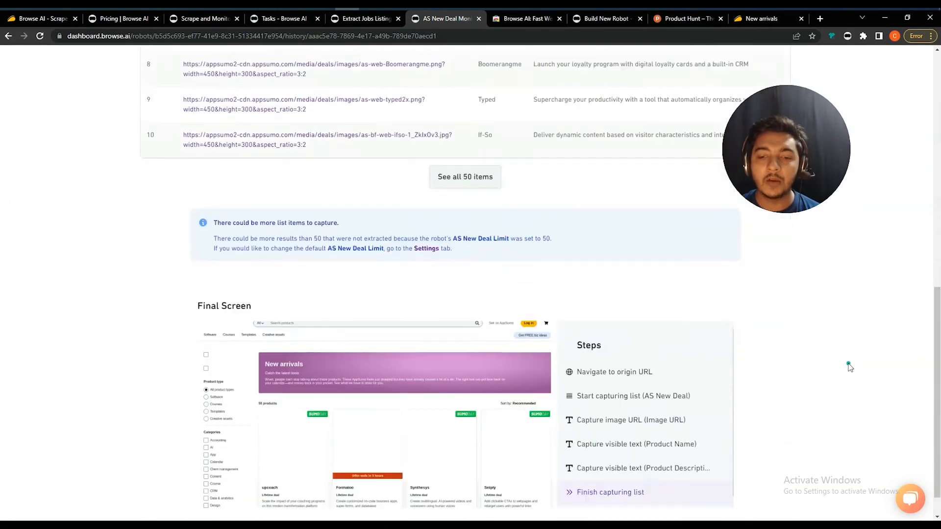
scroll(813, 365, "up", 9)
scroll(813, 365, "up", 2)
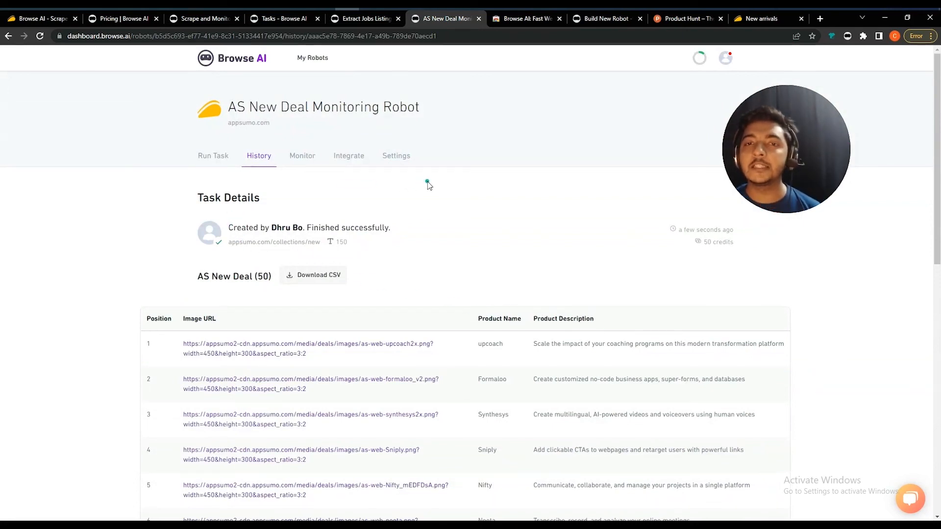
left_click(327, 59)
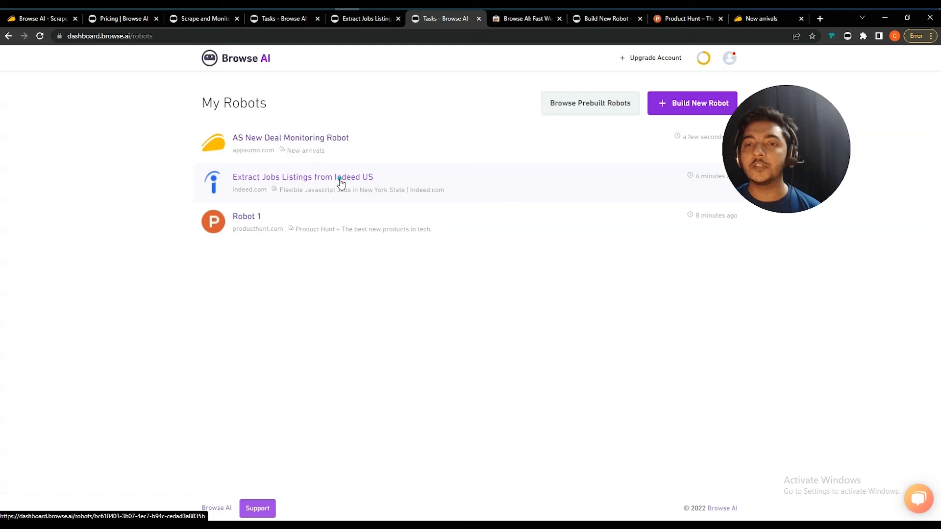
Switch to the Browse AI deal page on AppSumo and examine its features, plan prices and the founder's pinned post.
left_click(39, 18)
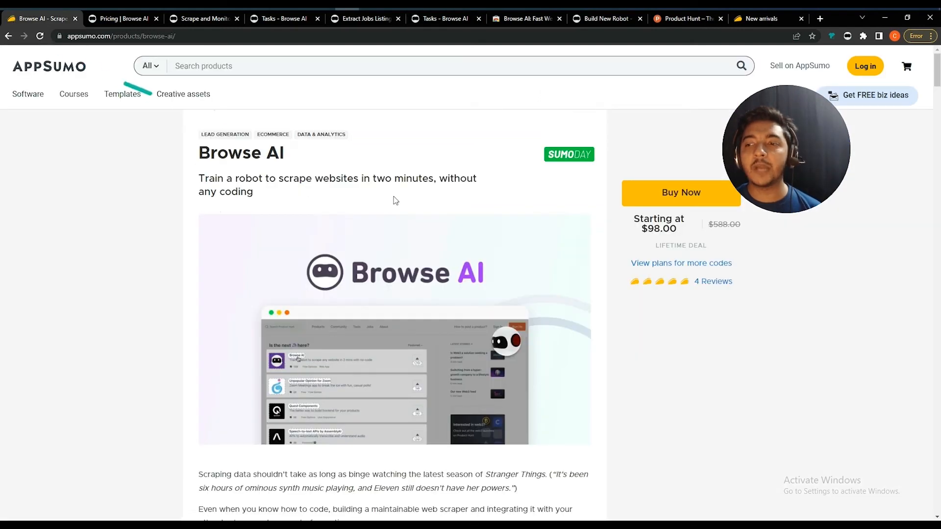
scroll(627, 325, "down", 15)
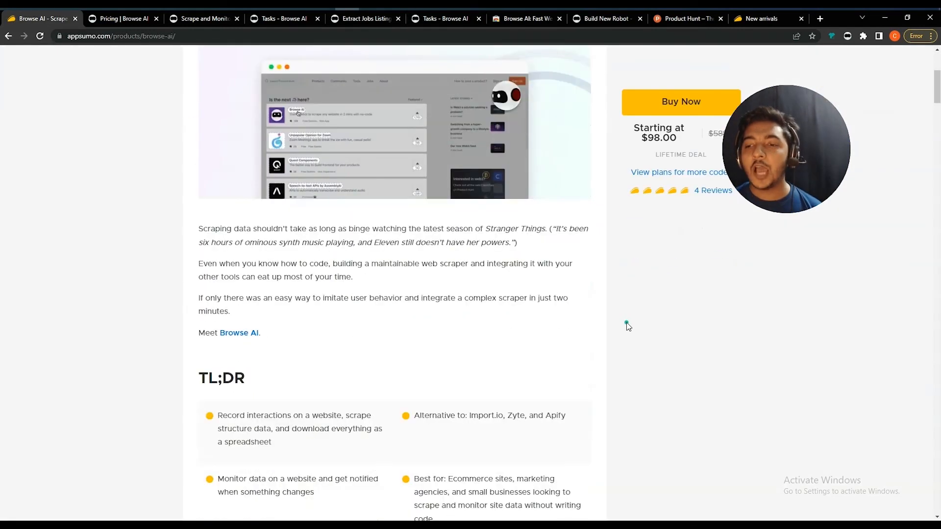
scroll(627, 325, "down", 15)
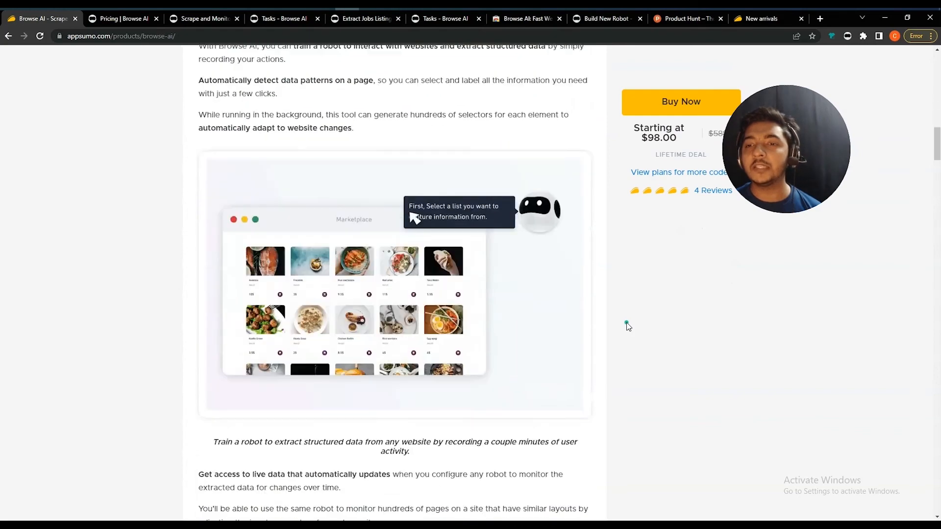
scroll(627, 325, "down", 4)
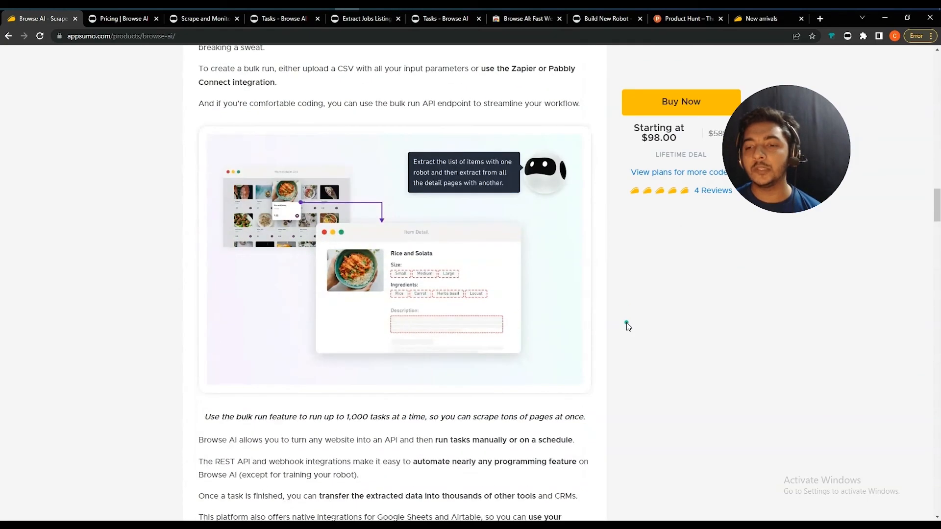
scroll(627, 325, "down", 20)
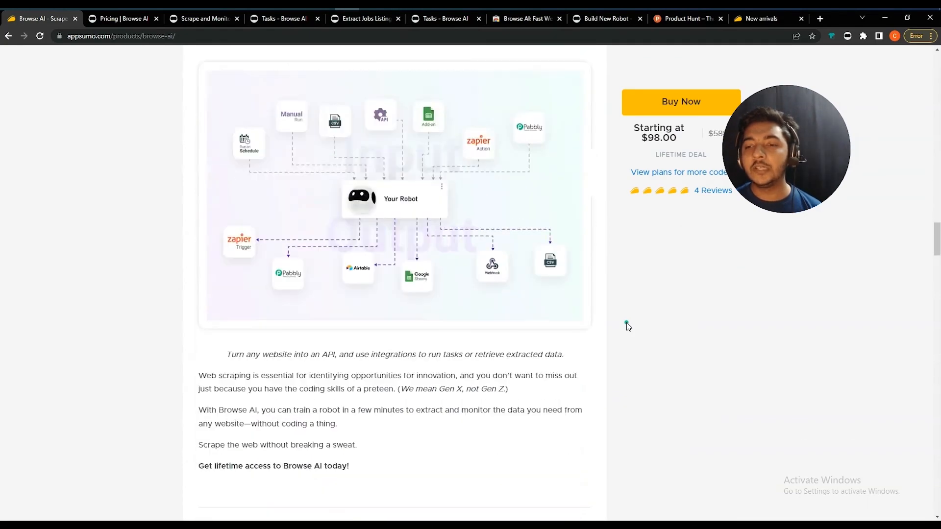
scroll(628, 326, "down", 6)
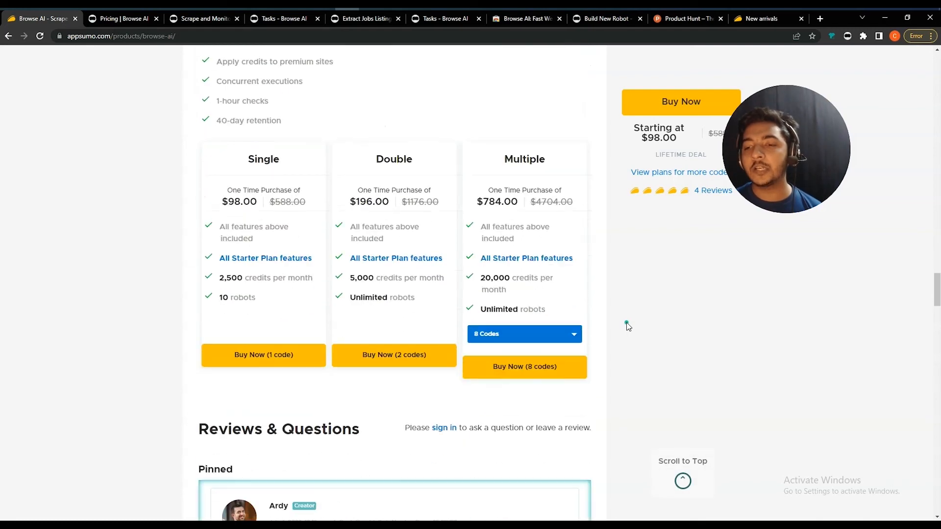
left_click_drag(477, 202, 517, 204)
left_click(517, 204)
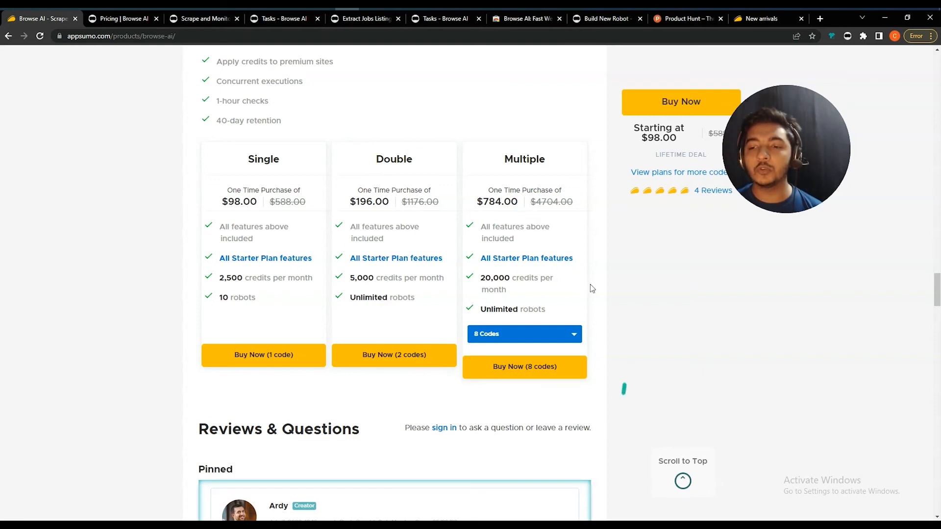
scroll(140, 445, "down", 10)
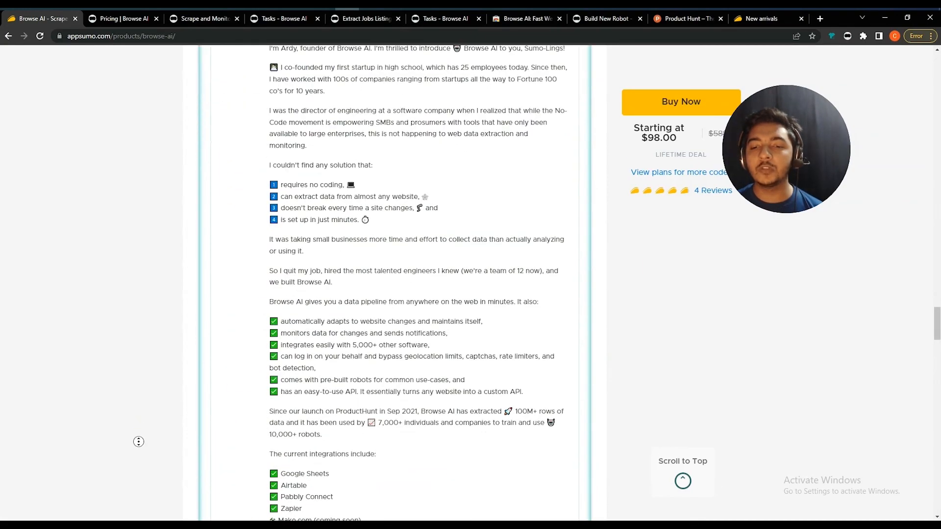
scroll(155, 259, "up", 20)
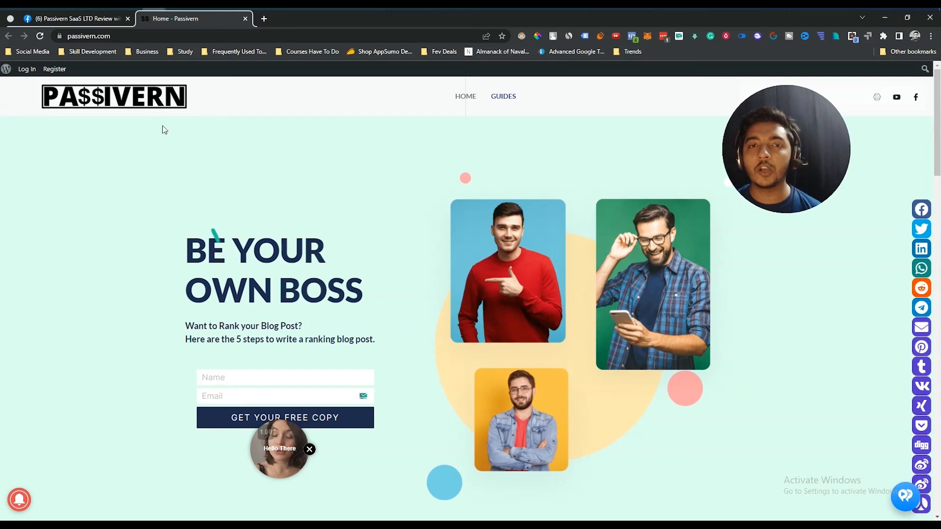
Switch to the "Passivern SaaS LTD Review with Giveaway" Facebook group page.
left_click(96, 19)
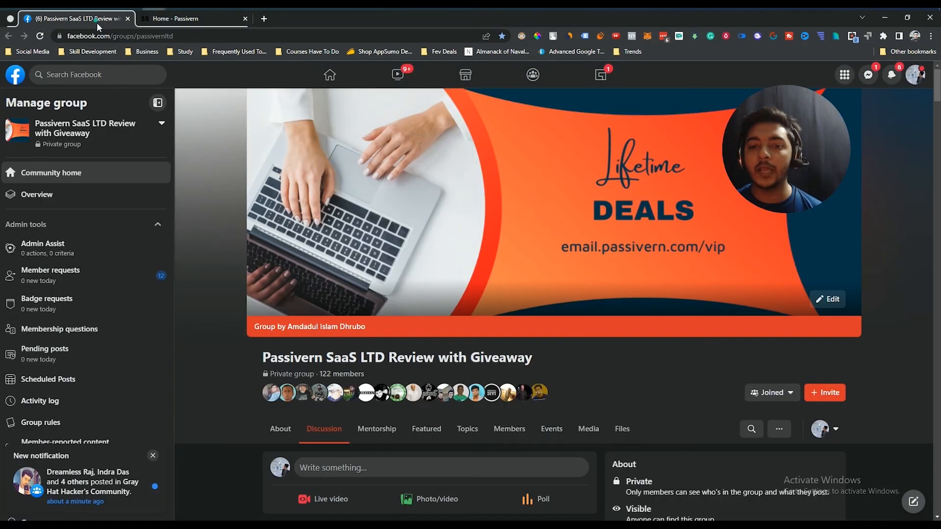